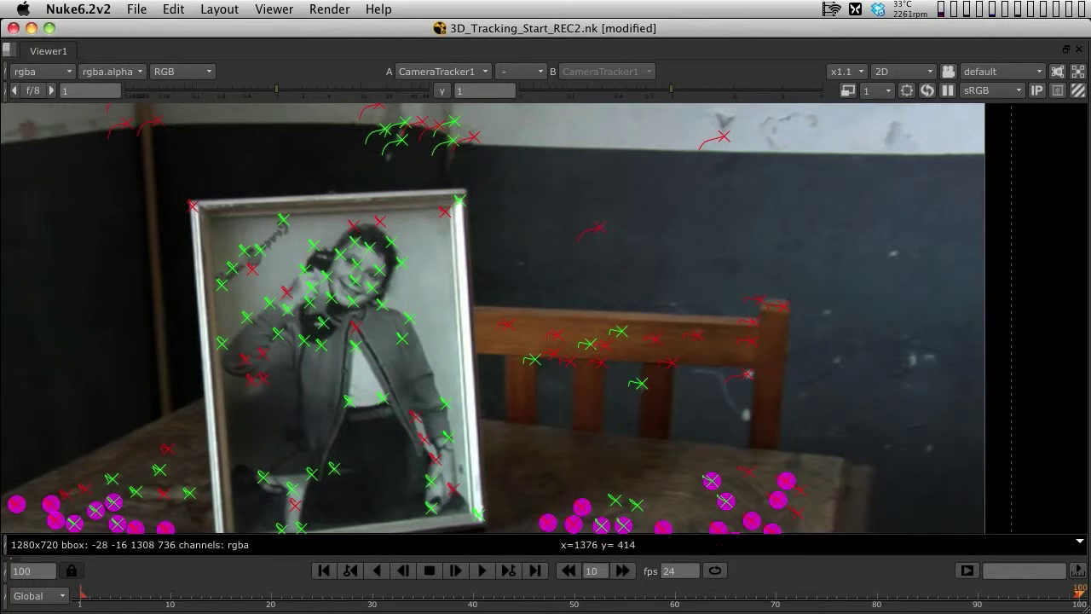
- Create a cube at frame 80 on the tracking point along the lower edge of the chair's backrest rail
mouse_move(1090, 174)
mouse_down()
mouse_move(750, 103)
mouse_move(1090, 157)
mouse_up()
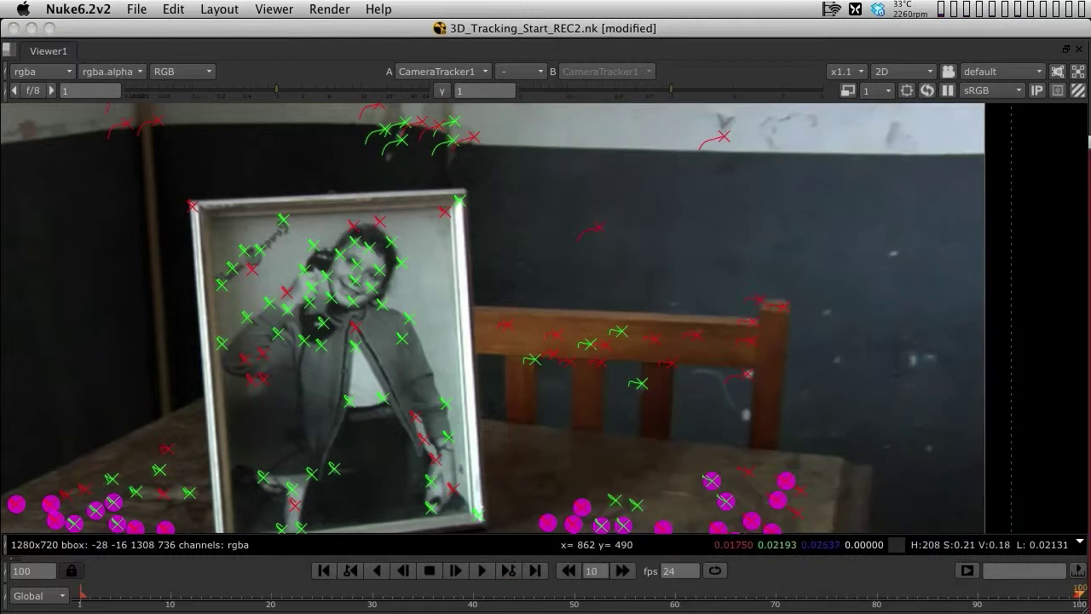
scroll(601, 358, up, 3)
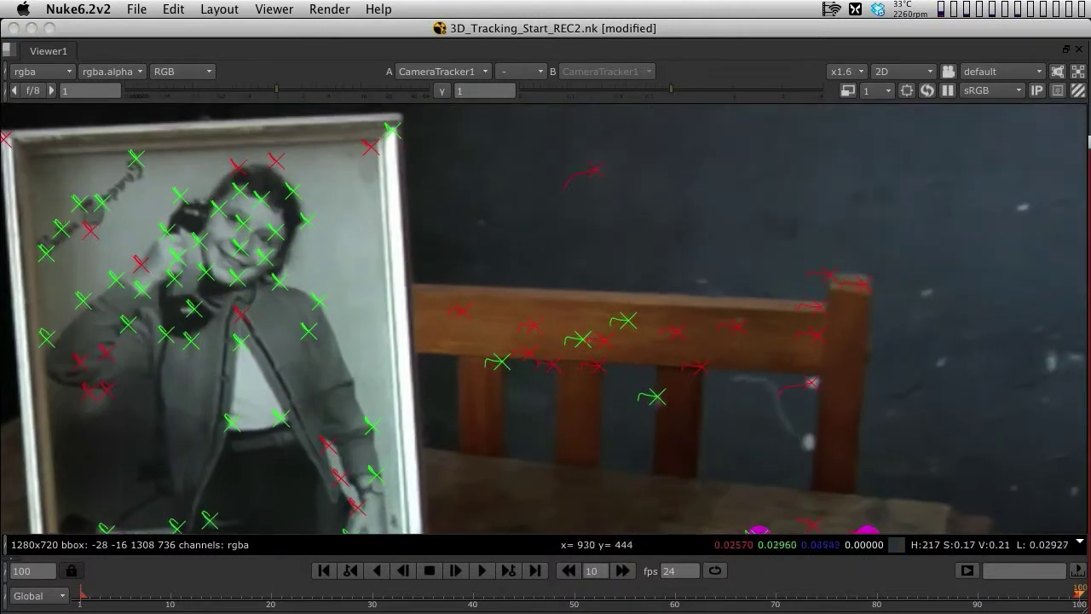
mouse_move(624, 320)
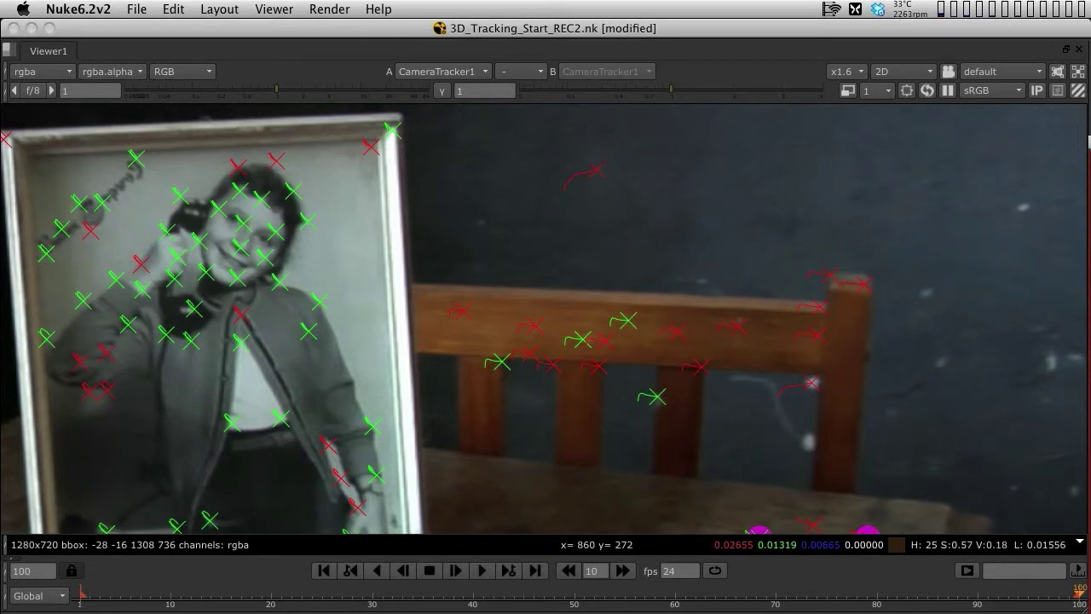
mouse_move(1029, 594)
mouse_down()
mouse_move(609, 592)
mouse_move(878, 592)
mouse_up()
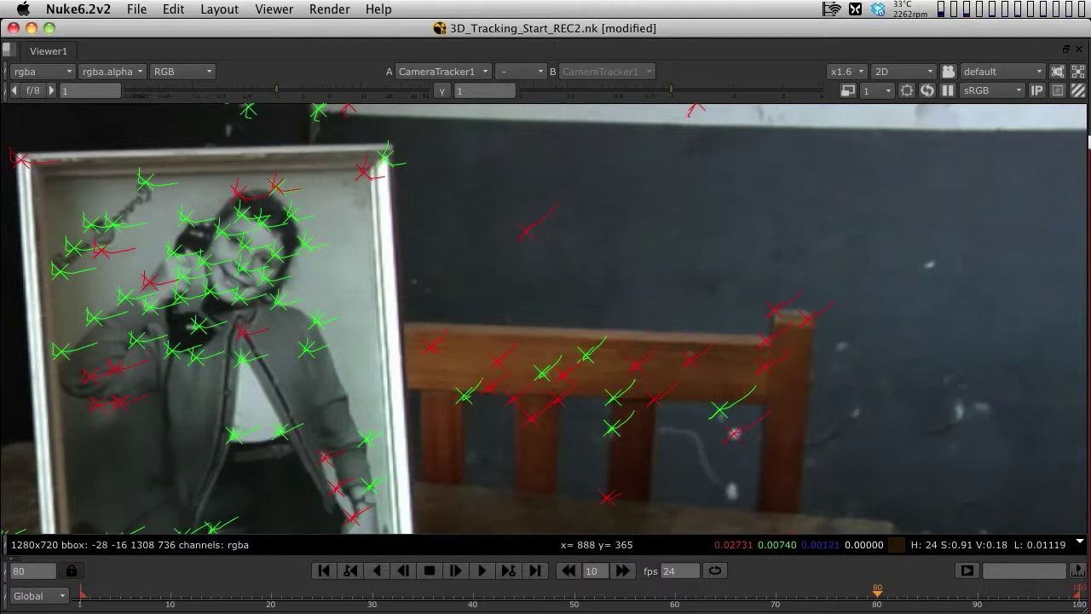
scroll(618, 399, up, 3)
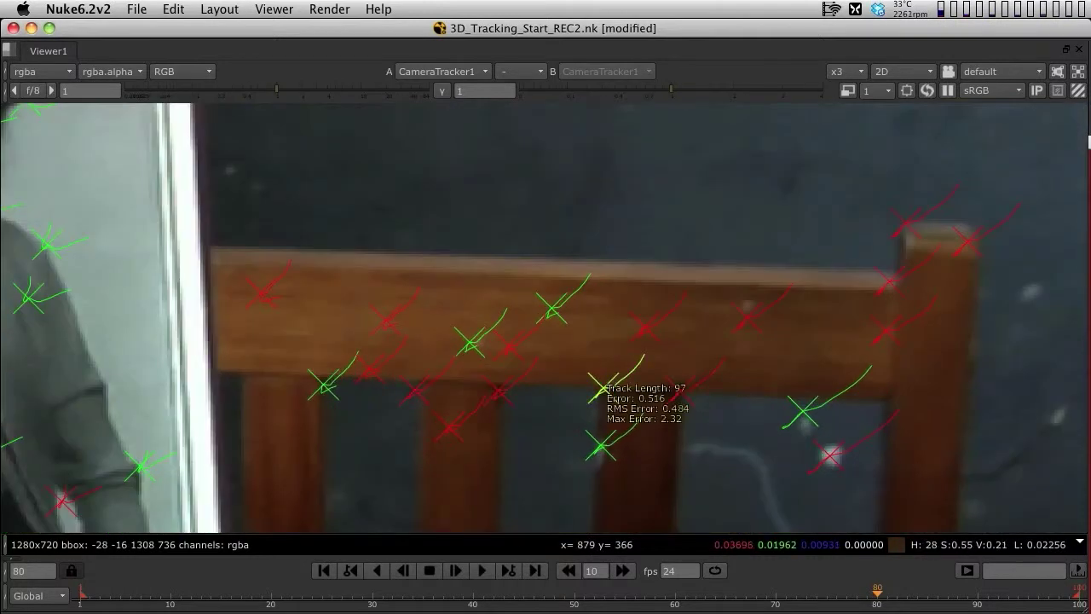
right_click(602, 392)
mouse_move(640, 401)
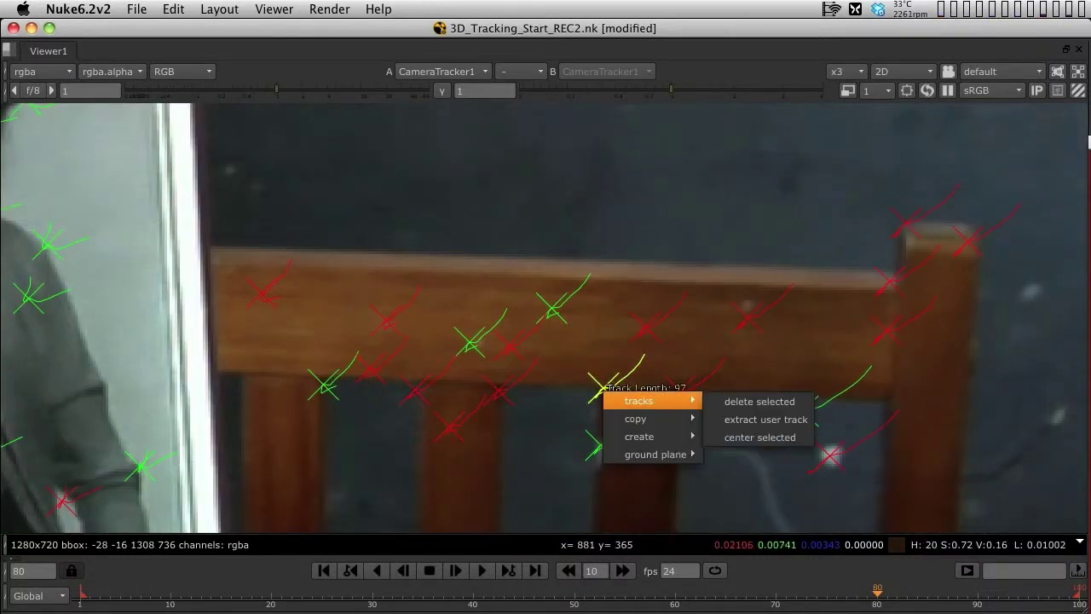
mouse_move(639, 436)
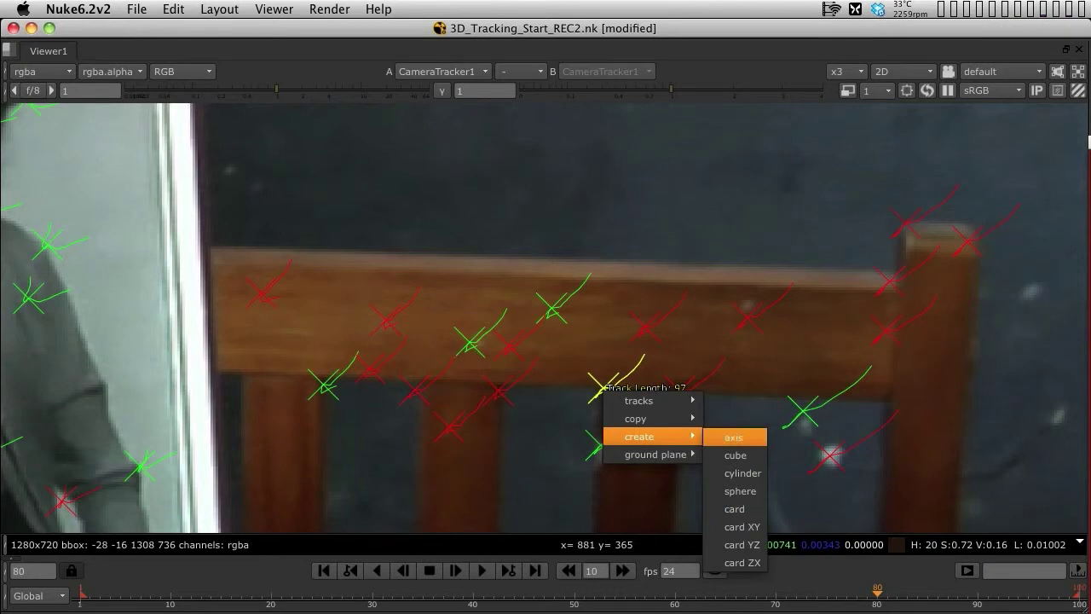
click(735, 455)
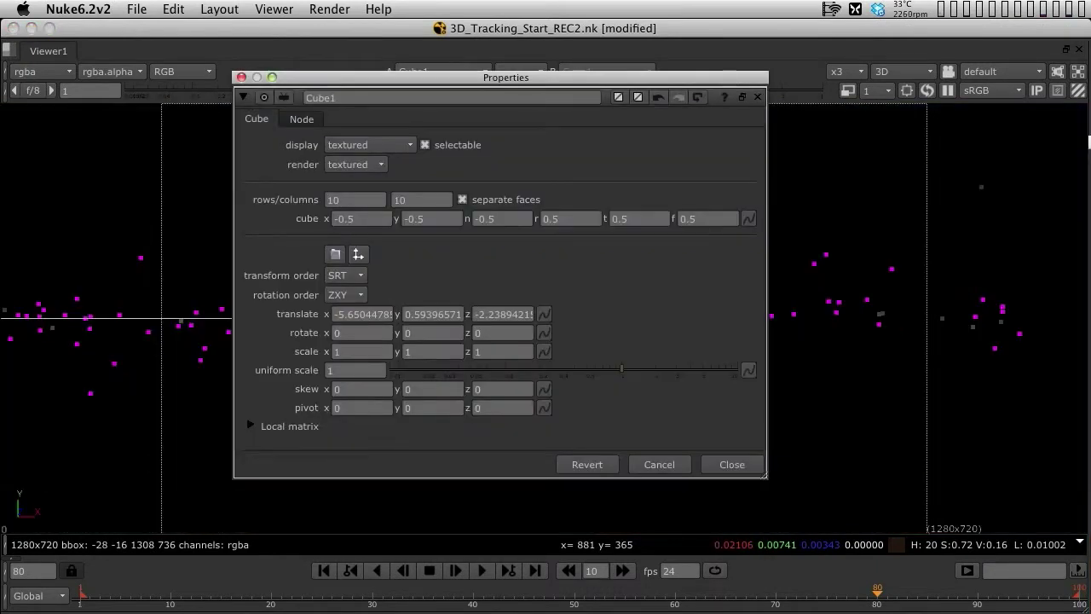
click(757, 97)
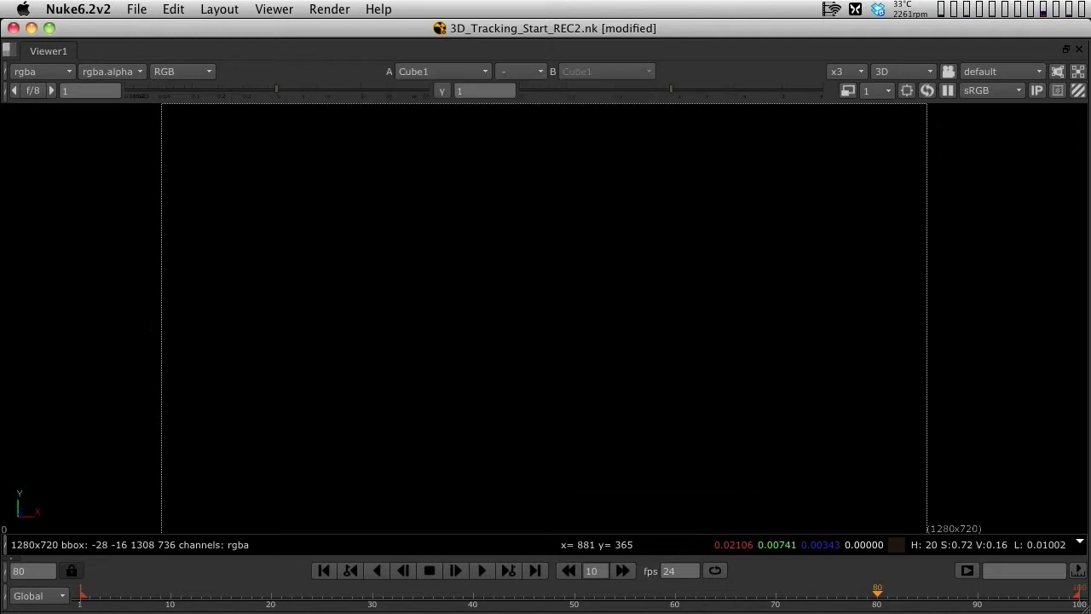
- Move the Cube1 node into the Stage 03 Modeling the room backdrop and connect it to the scene node
key(space)
scroll(738, 253, up, 5)
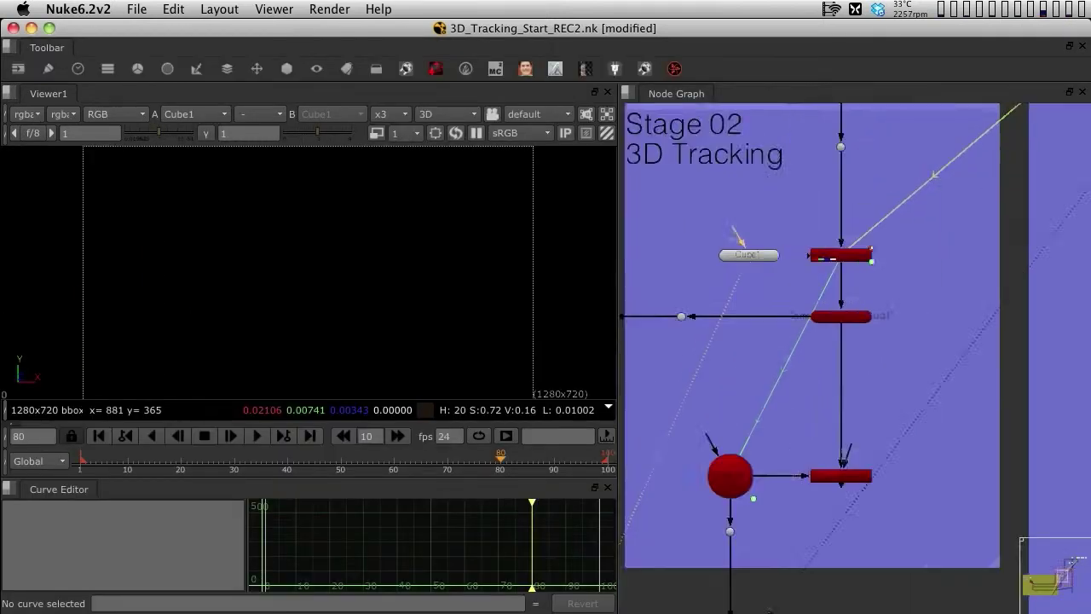
drag(740, 255, 73, 307)
key(space)
middle_drag(73, 307, 751, 199)
drag(751, 201, 434, 407)
scroll(489, 335, down, 5)
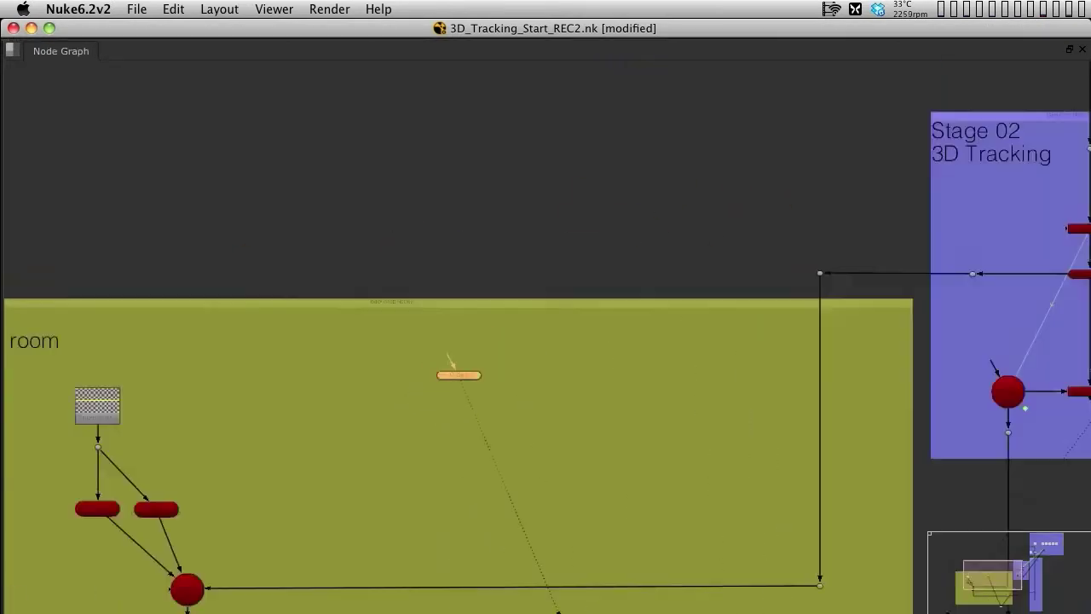
middle_drag(490, 335, 610, 217)
drag(586, 248, 438, 338)
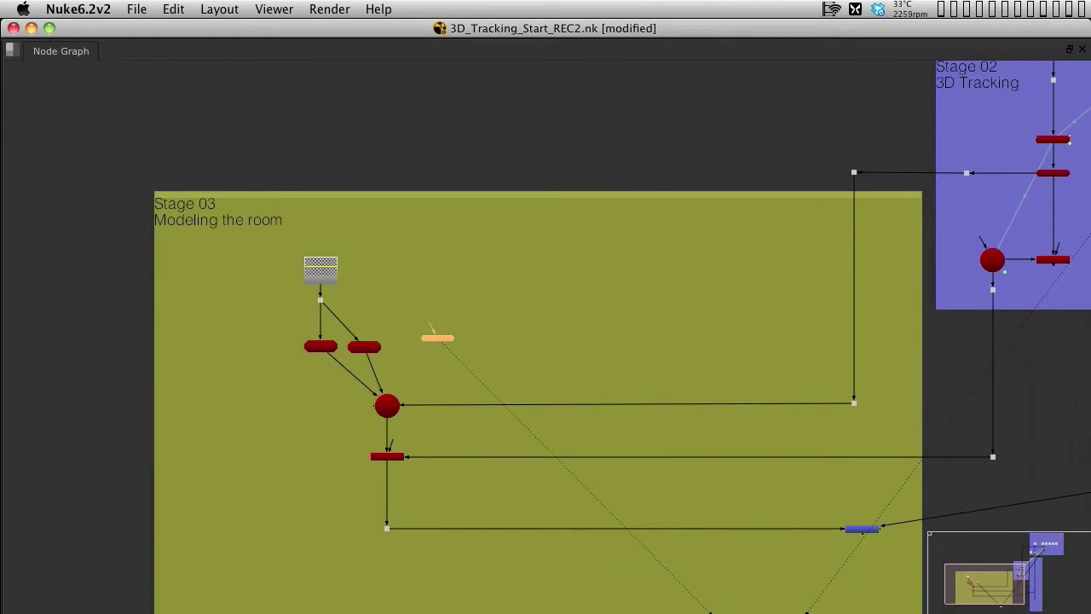
scroll(338, 375, up, 5)
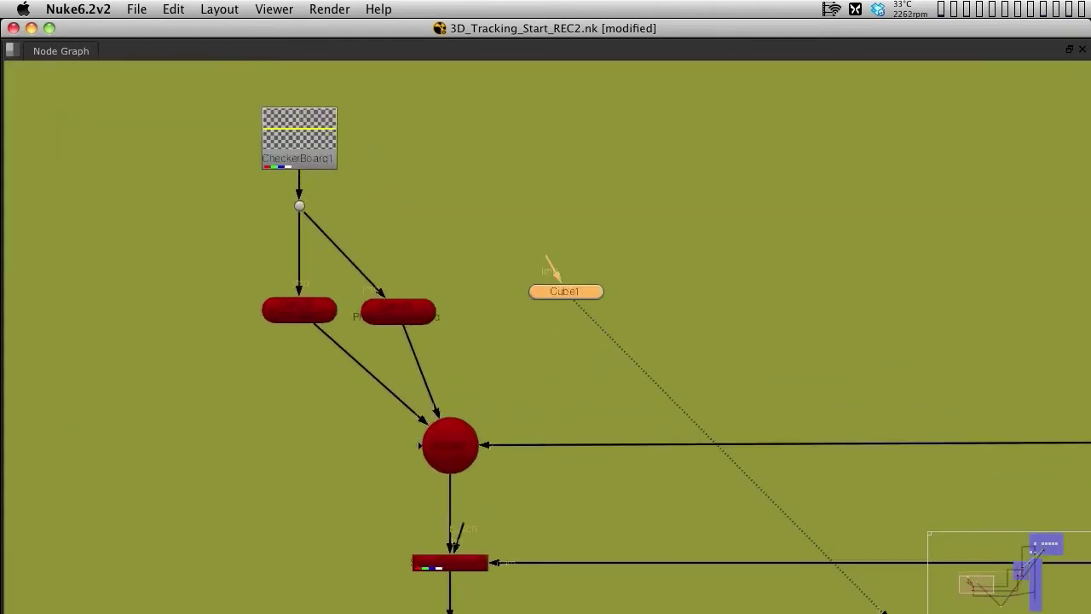
drag(566, 292, 570, 296)
drag(419, 451, 631, 260)
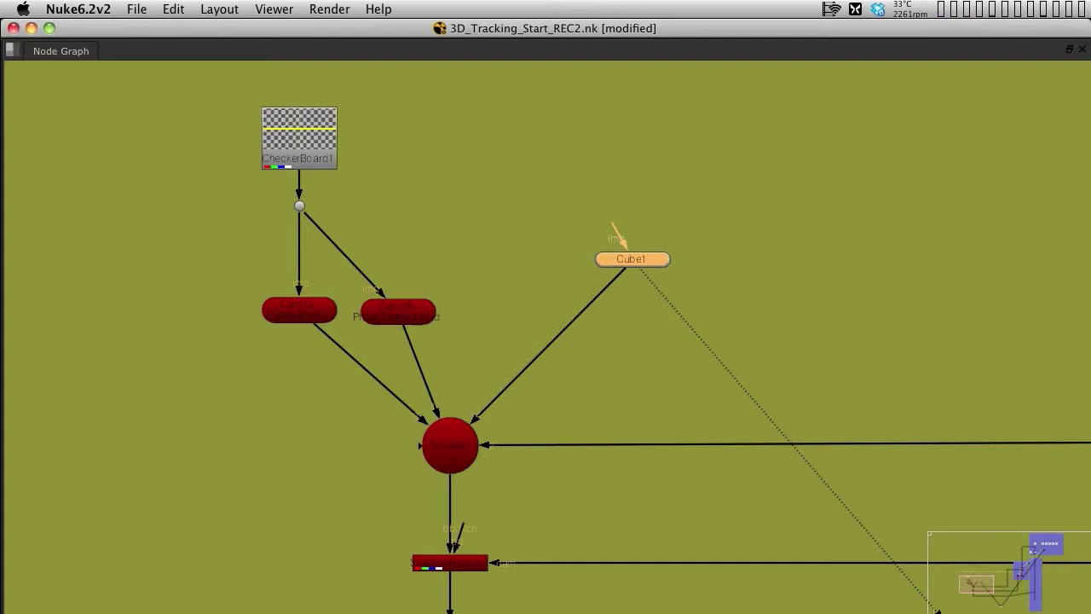
- Display the Merge1 node in the viewer and lock the 3D view to Camera1
click(450, 563)
middle_drag(972, 512, 98, 158)
drag(660, 370, 664, 370)
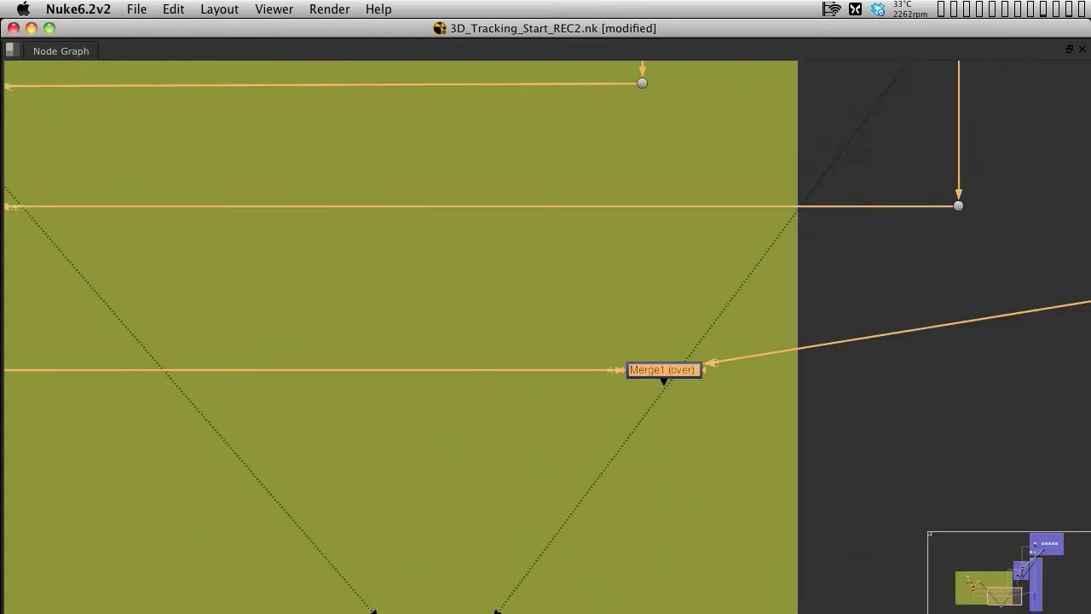
key(1)
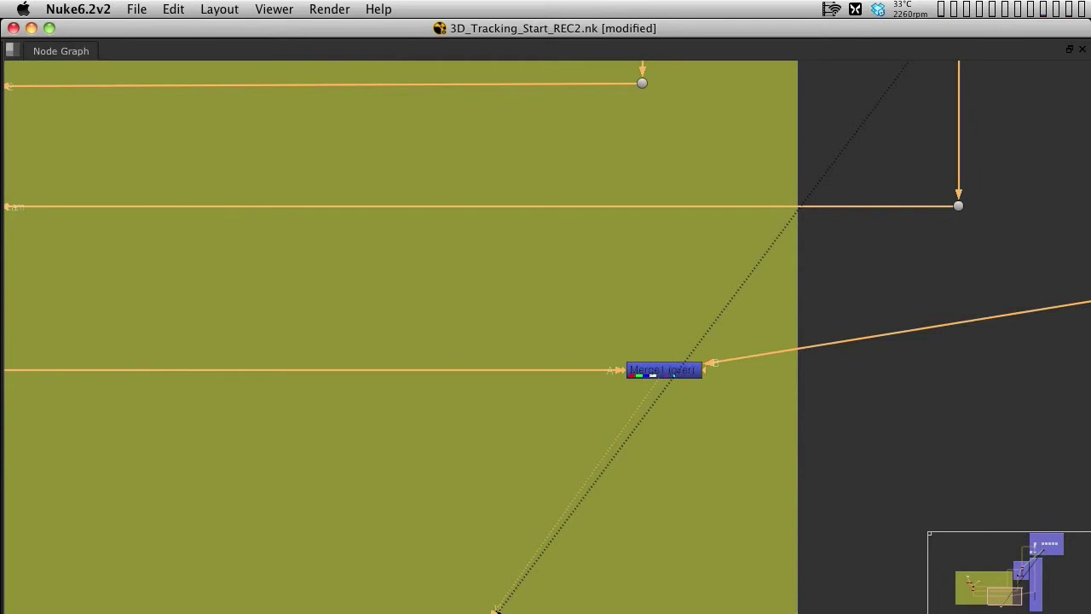
key(space)
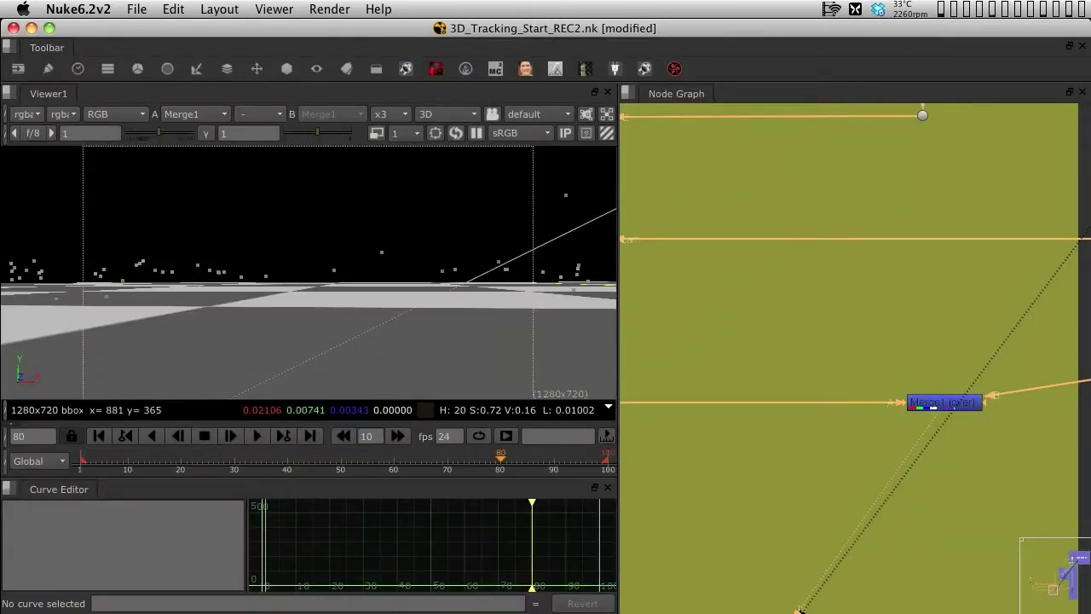
click(540, 115)
click(540, 133)
click(493, 114)
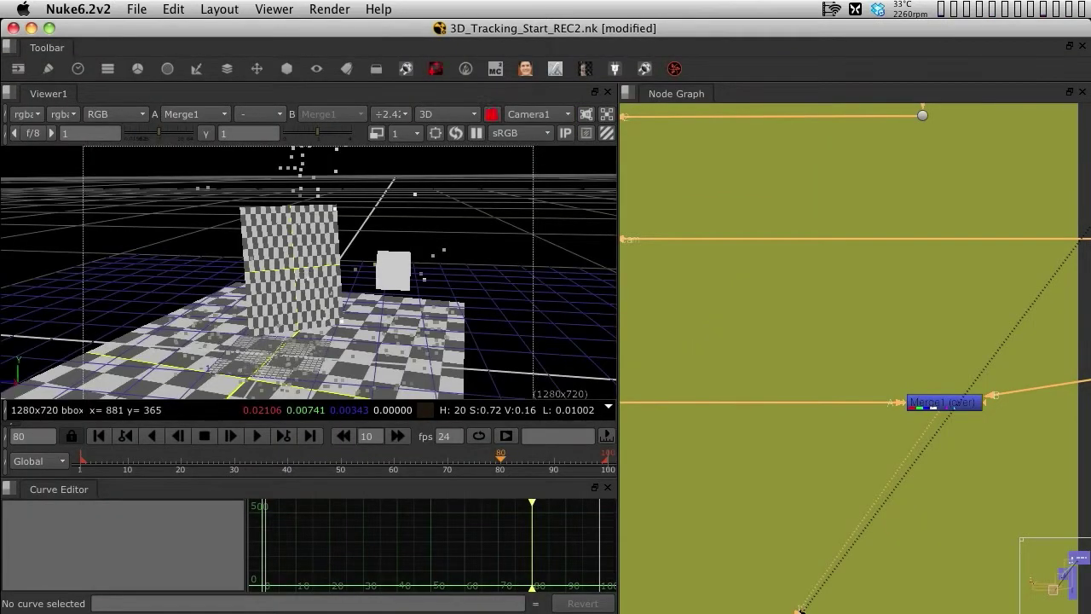
- Open the Cube1 properties and place them clear of the viewer
key(f)
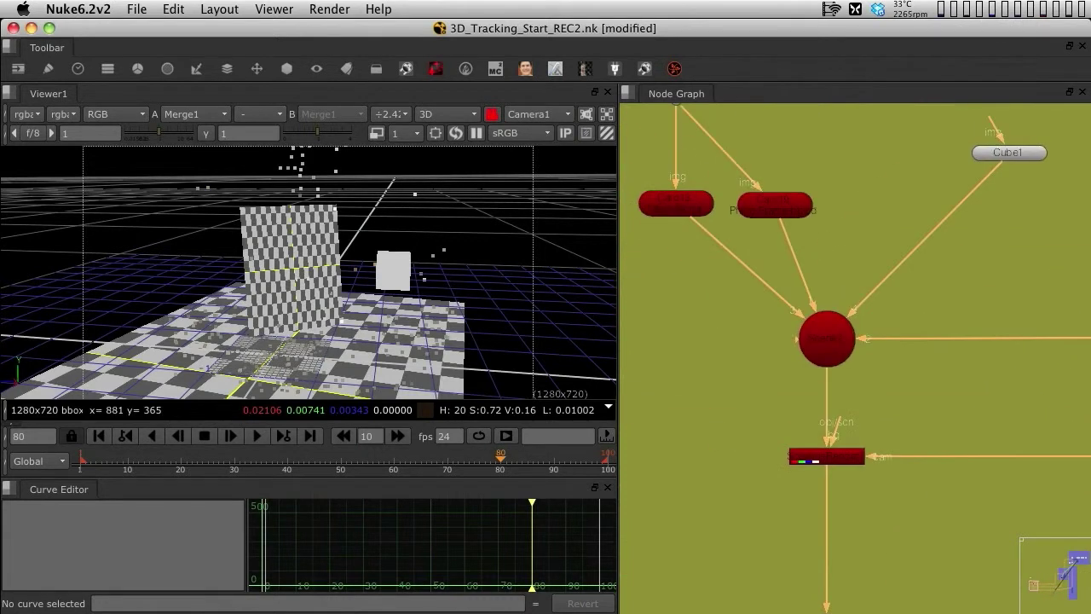
click(1007, 152)
double_click(1007, 152)
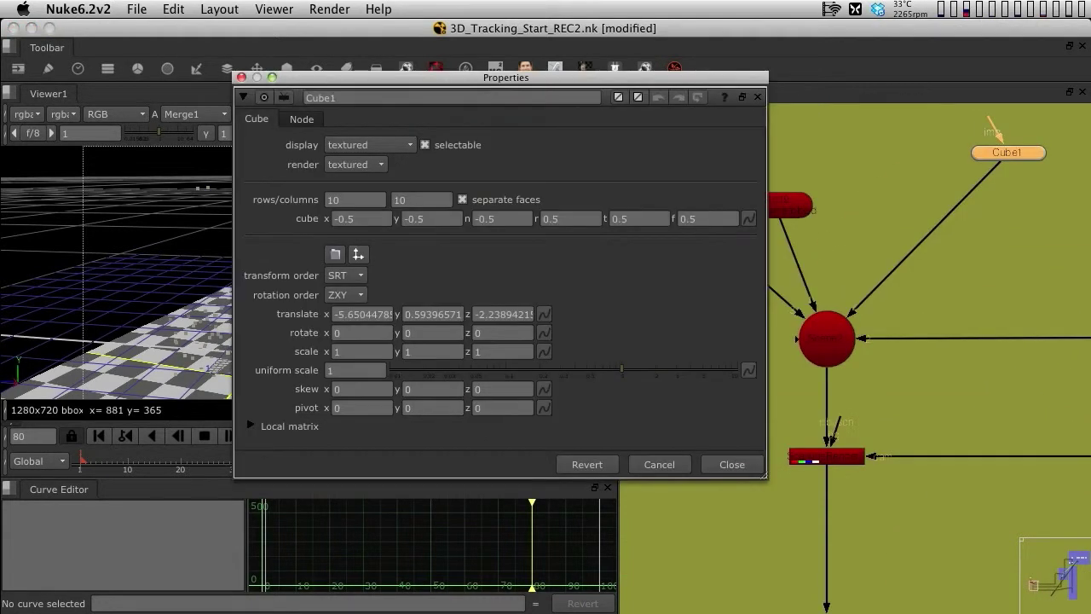
drag(341, 78, 1012, 286)
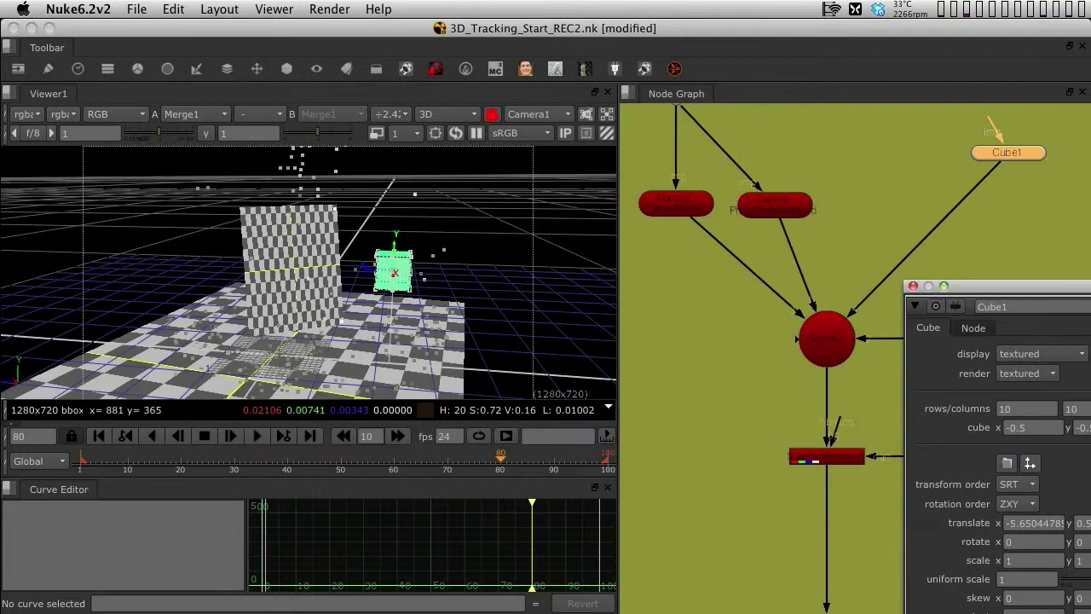
- Play back the shot to check the cube's tracking, and switch the viewer to the 2D composite
click(257, 436)
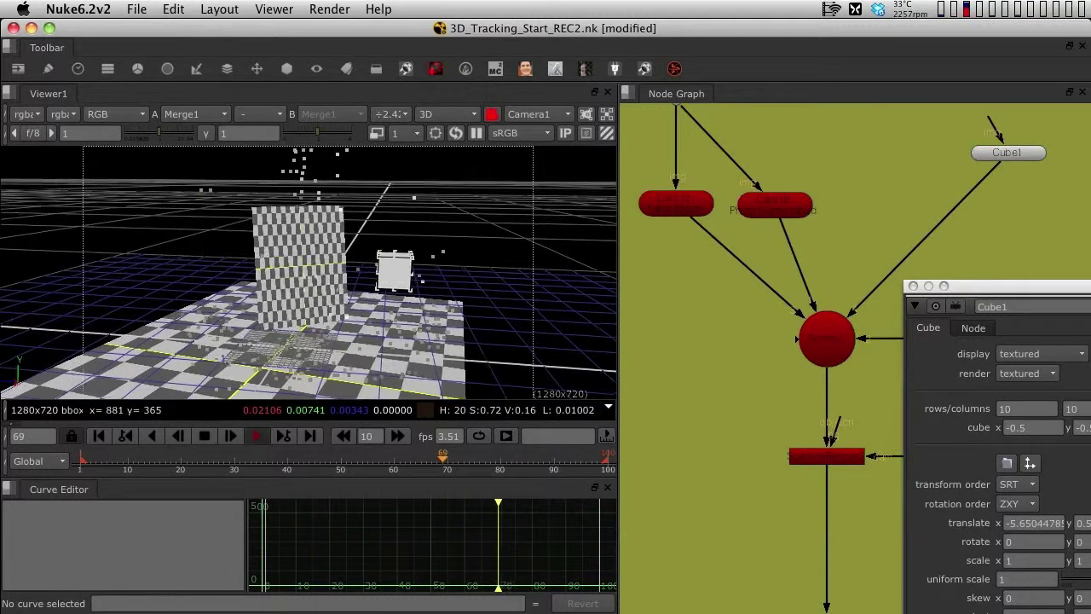
key(Tab)
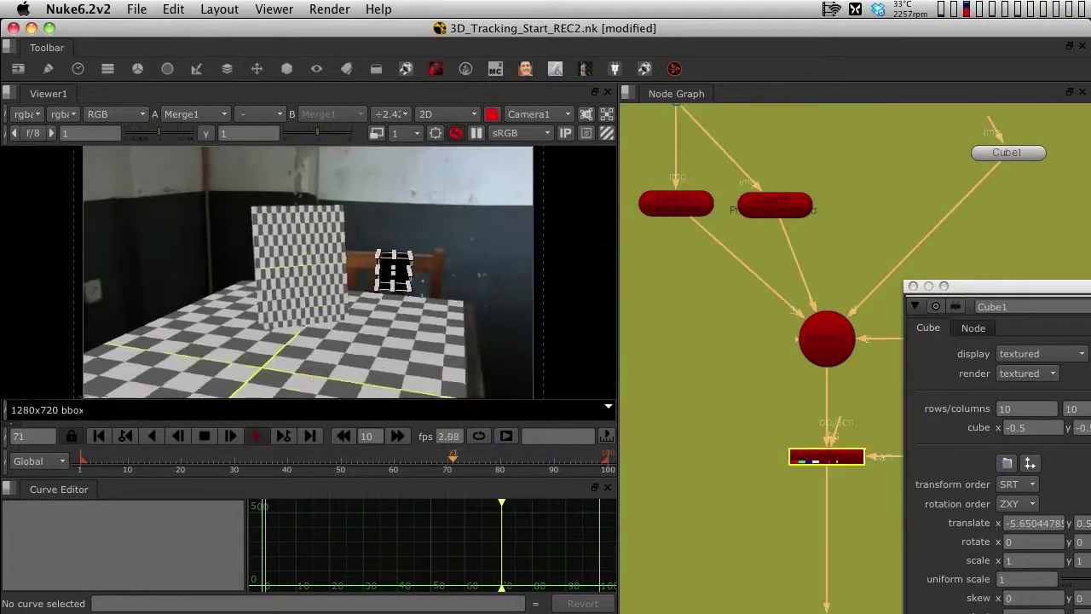
click(256, 435)
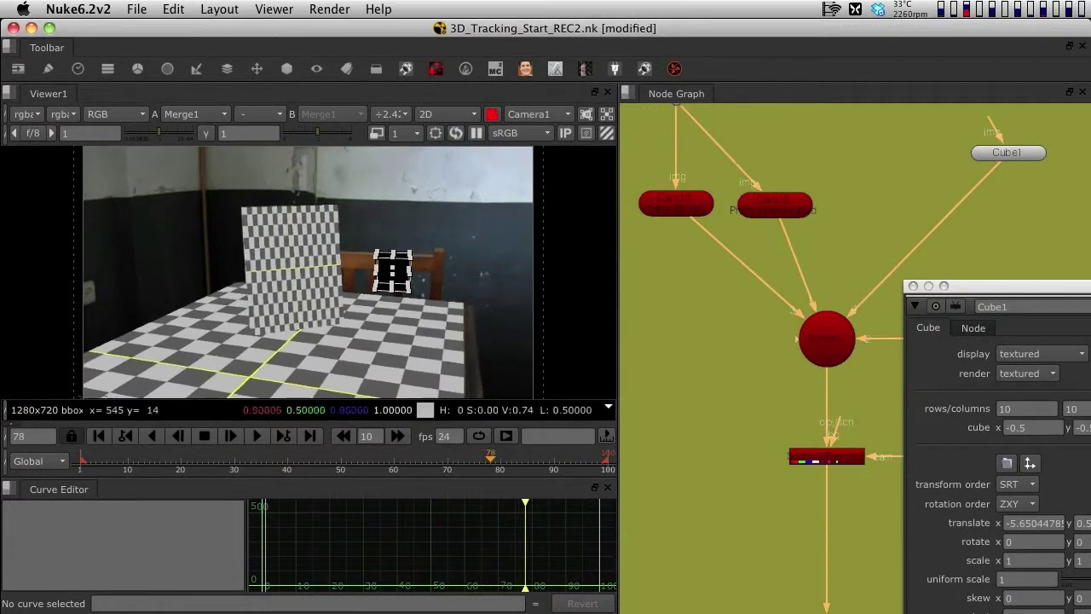
- Feed the CheckerBoard1 texture into Cube1's image input and line the node up beside the two card nodes
middle_drag(887, 145, 895, 232)
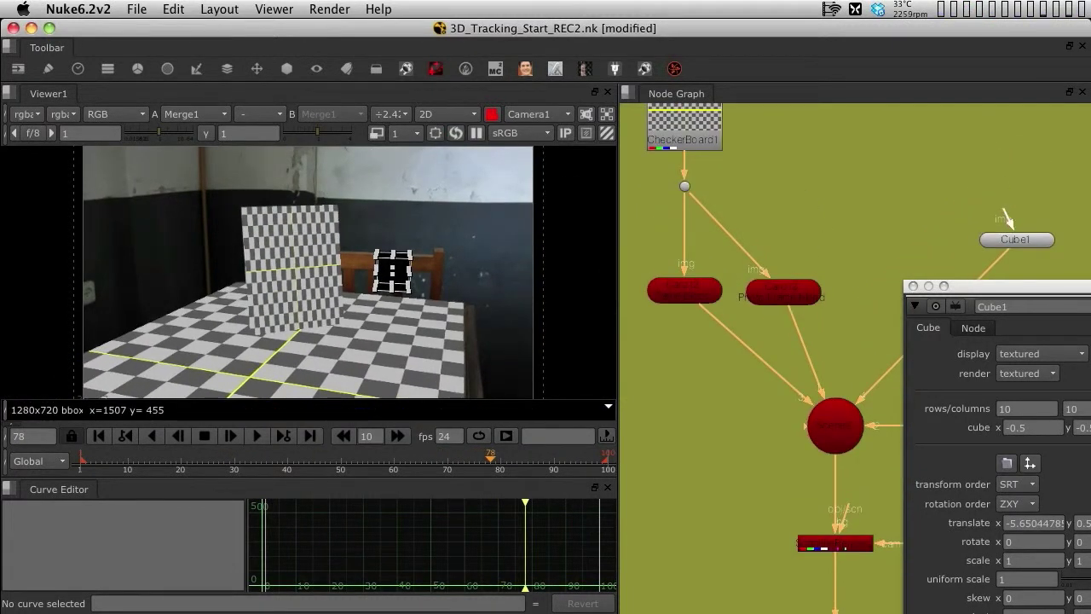
drag(1004, 212, 684, 186)
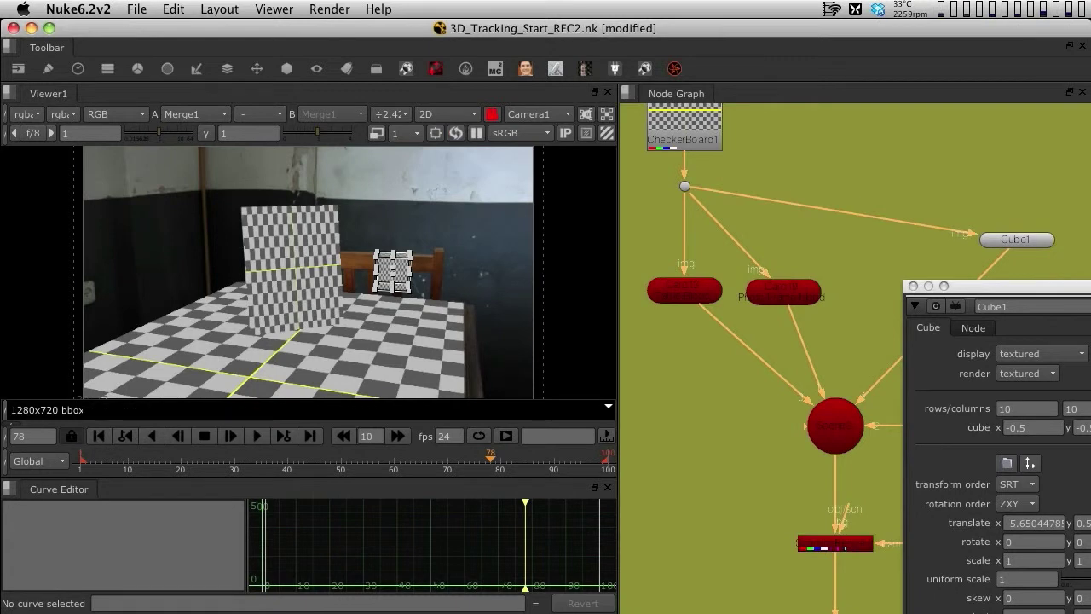
drag(1014, 239, 892, 293)
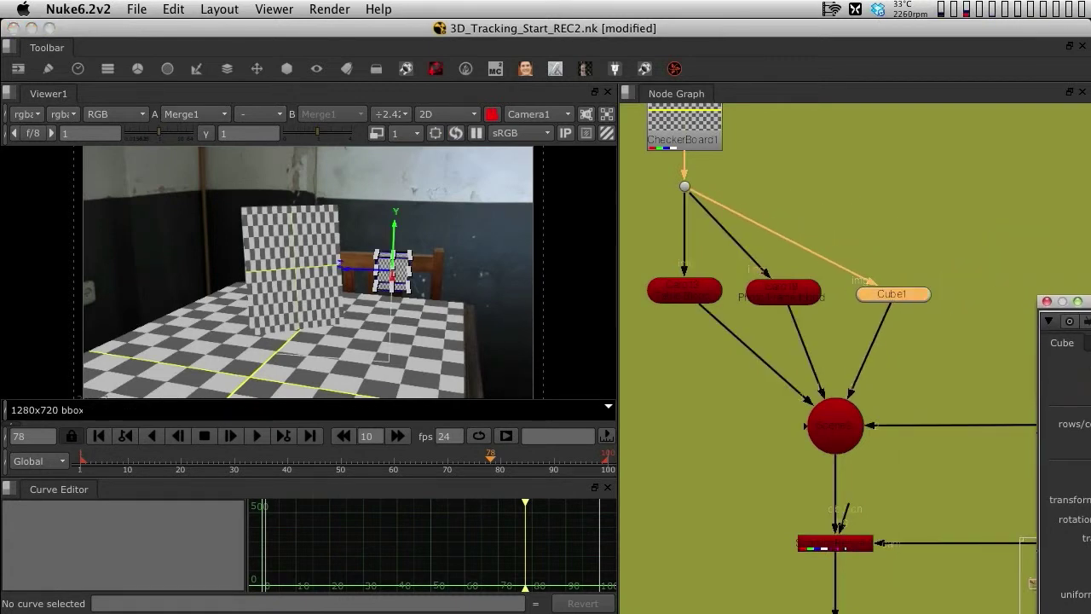
drag(1083, 301, 1040, 384)
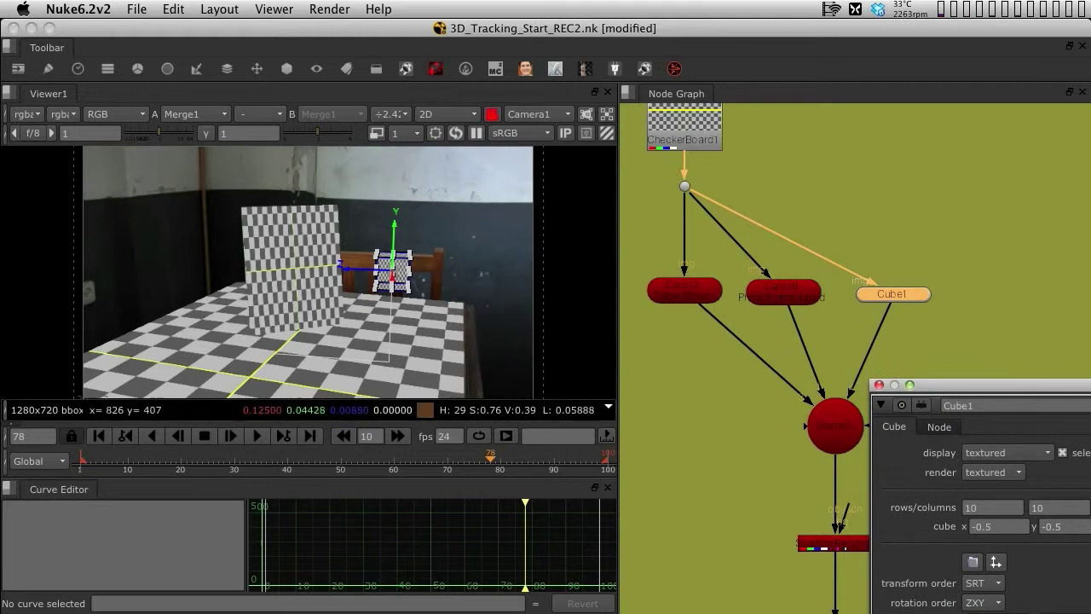
- Go to frame 1 and show an enlarged view of the cube on the chair's backrest
scroll(387, 257, up, 5)
key(space)
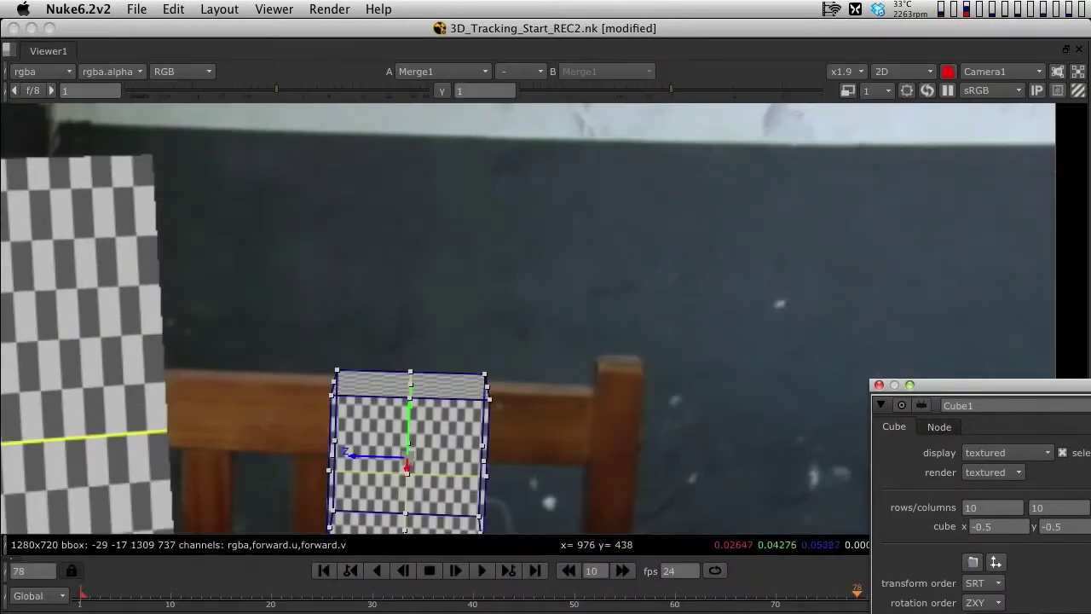
middle_drag(563, 298, 719, 145)
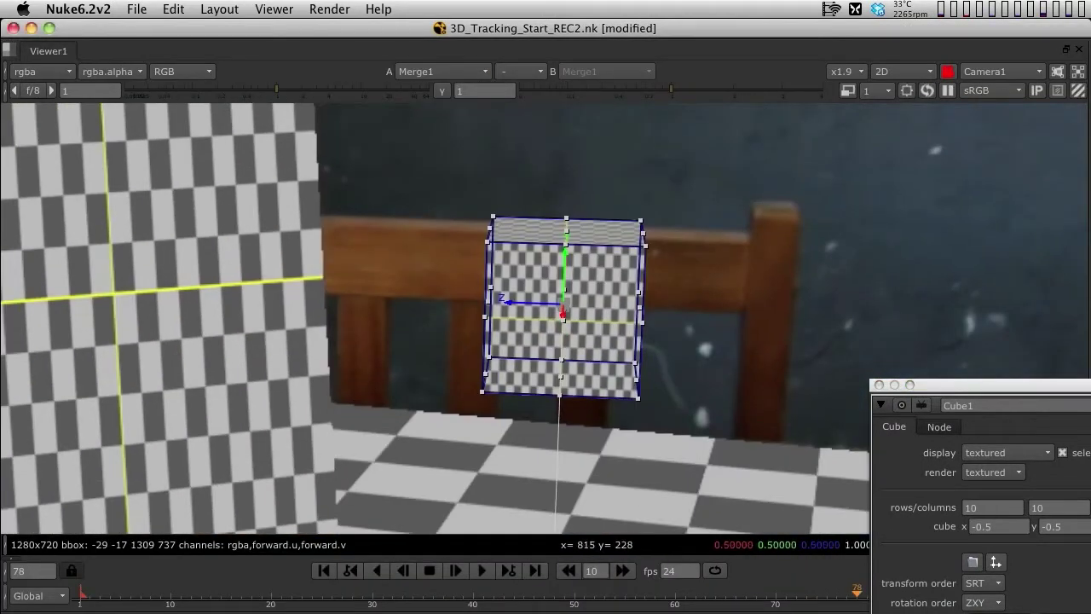
click(324, 570)
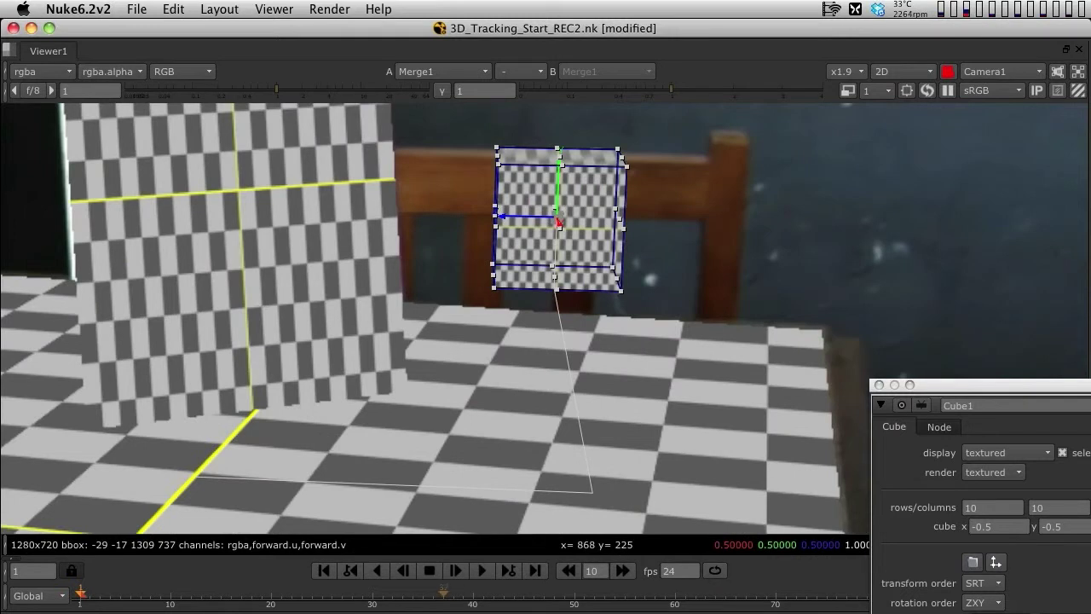
middle_drag(681, 326, 629, 437)
scroll(577, 318, up, 5)
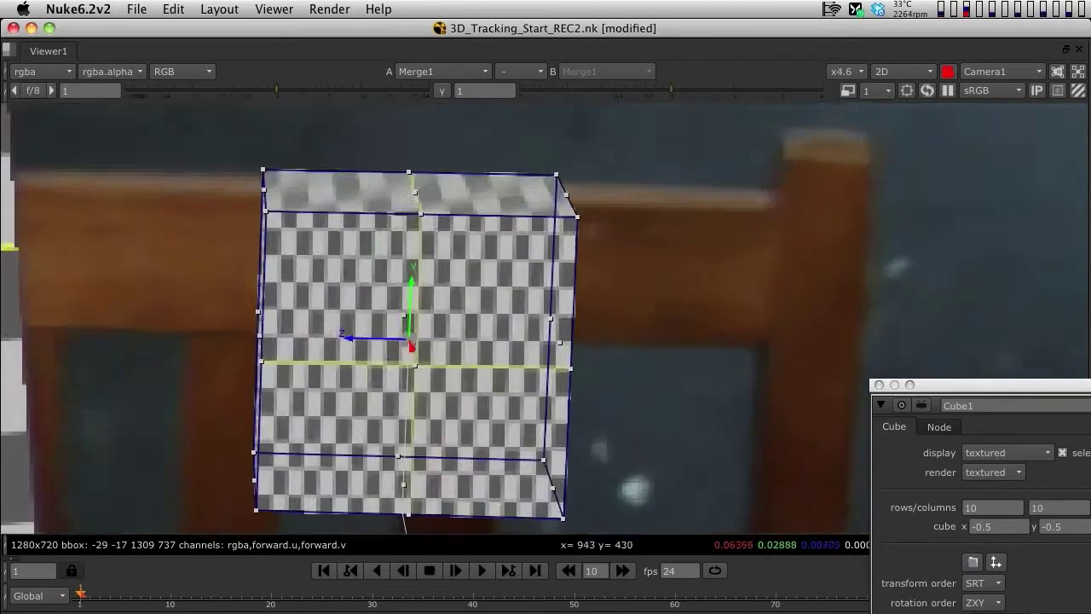
scroll(639, 295, down, 2)
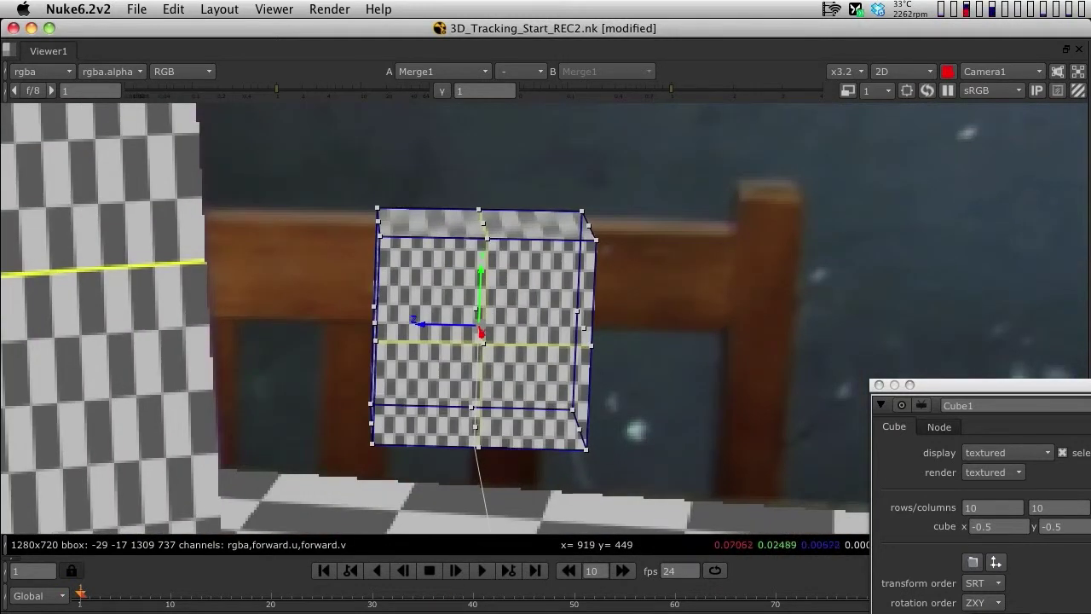
- Stretch Cube1 to the chair's corner post, raise its underside to the backrest rail's lower edge, and extend its other end behind the upright card
drag(583, 328, 586, 328)
drag(598, 242, 740, 248)
drag(724, 332, 737, 333)
drag(753, 248, 756, 247)
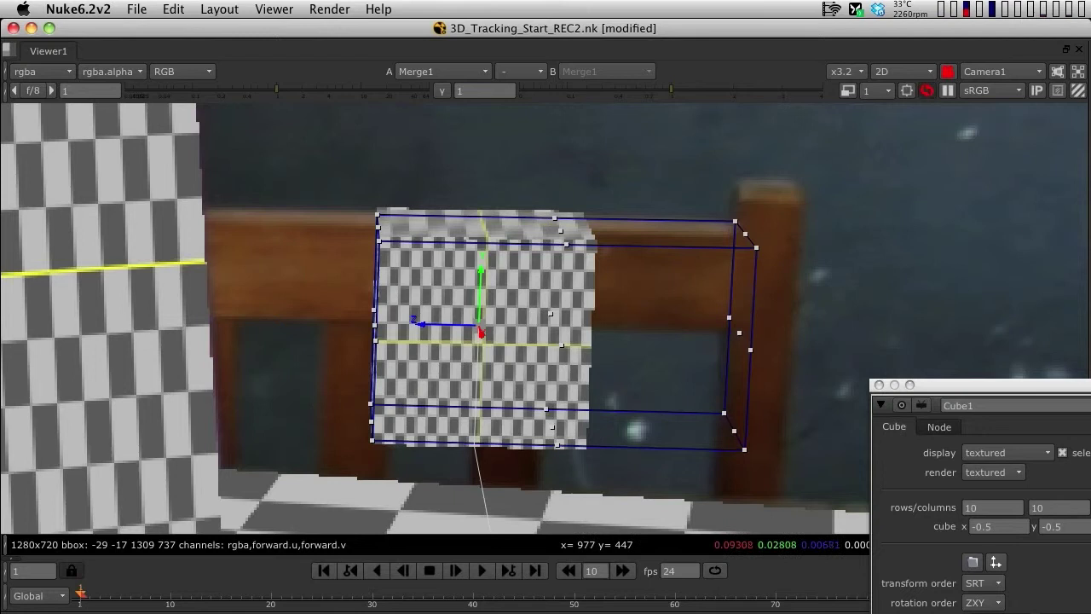
drag(744, 449, 750, 331)
drag(378, 280, 77, 279)
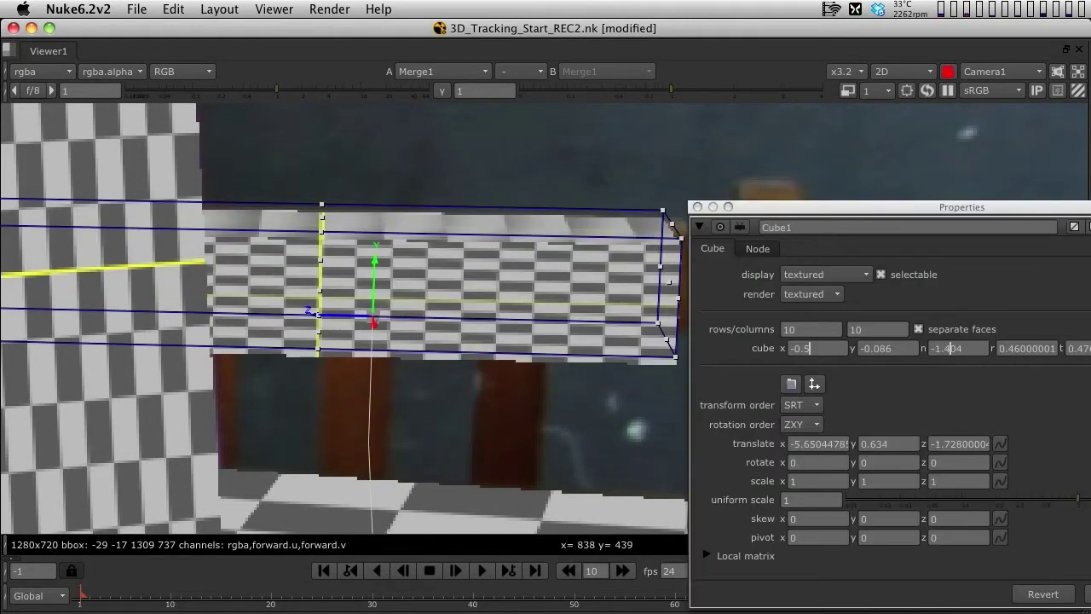
- Raise Cube1 to a Y translation of 0.662 and place its properties clear of the chair post
drag(375, 260, 375, 246)
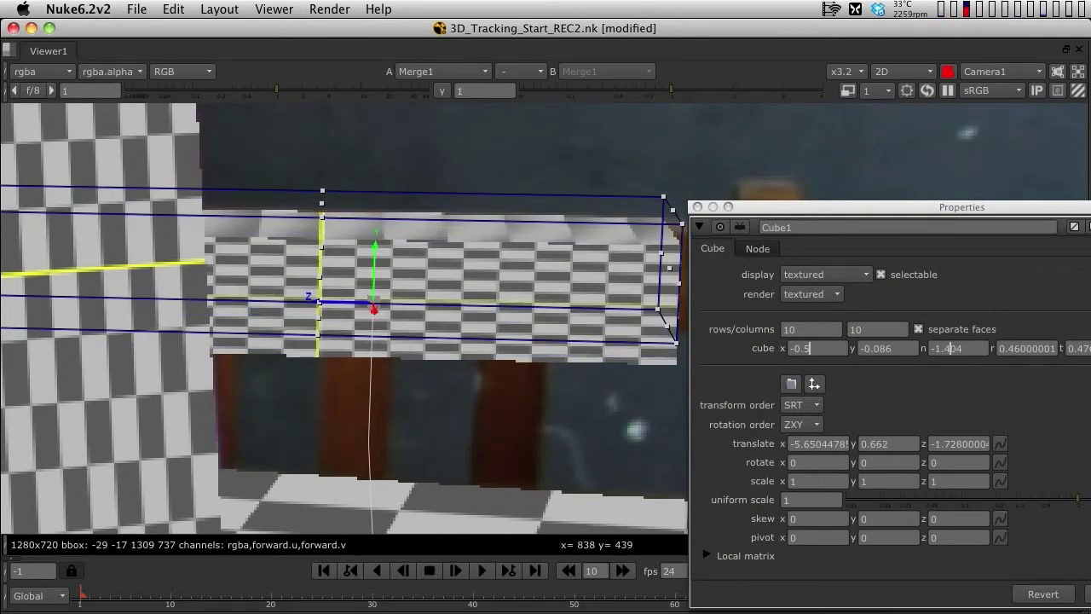
drag(864, 207, 694, 386)
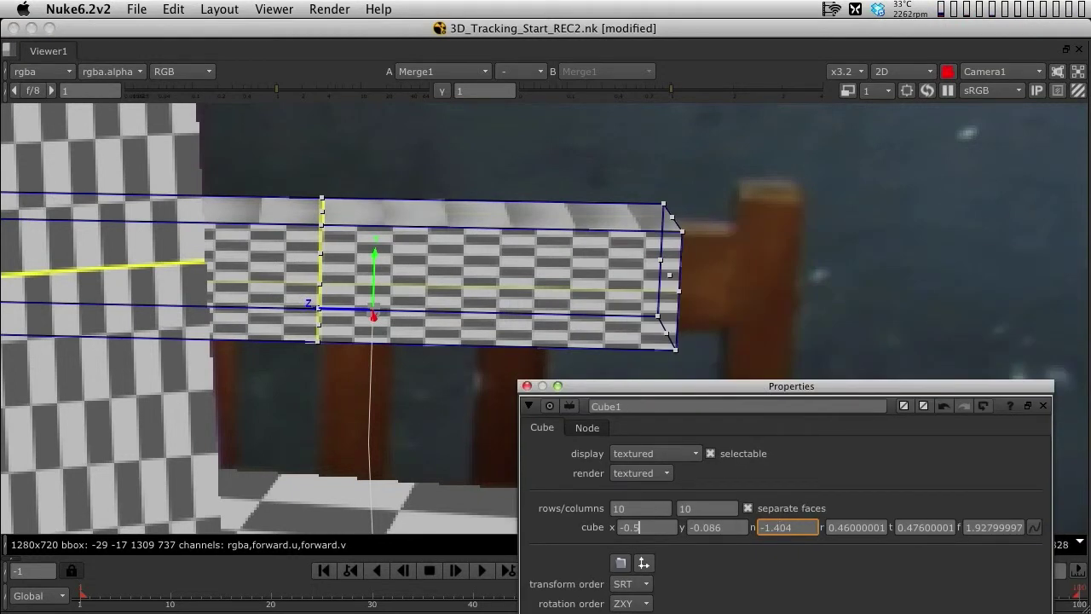
drag(791, 386, 690, 362)
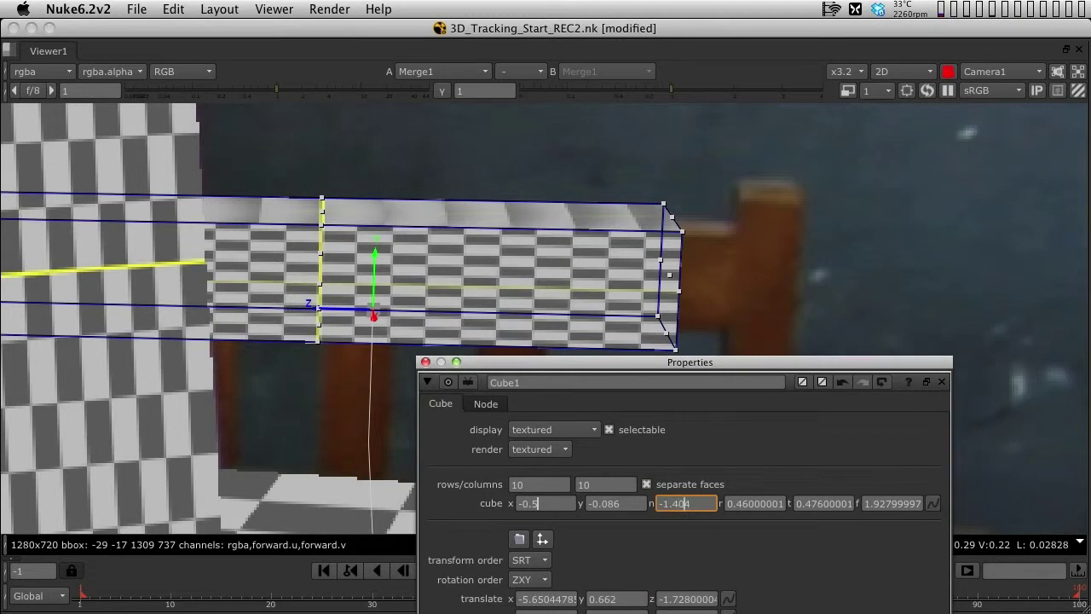
- Set Cube1's n extent to -1.704 and reduce its r extent to fit the backrest rail
key(Up)
key(Down)
key(Down)
key(Down)
key(Down)
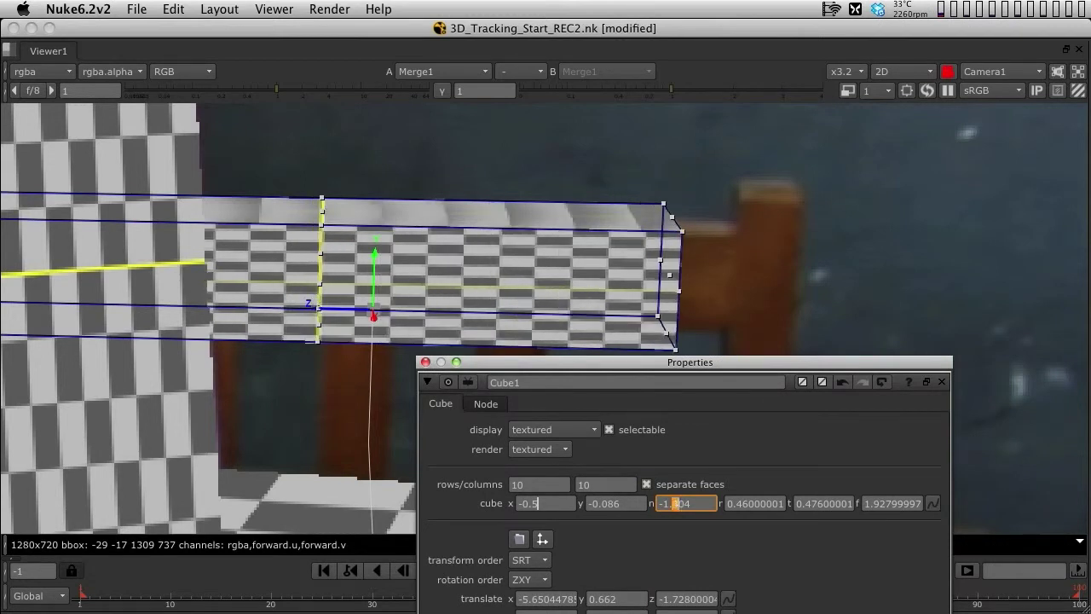
click(749, 504)
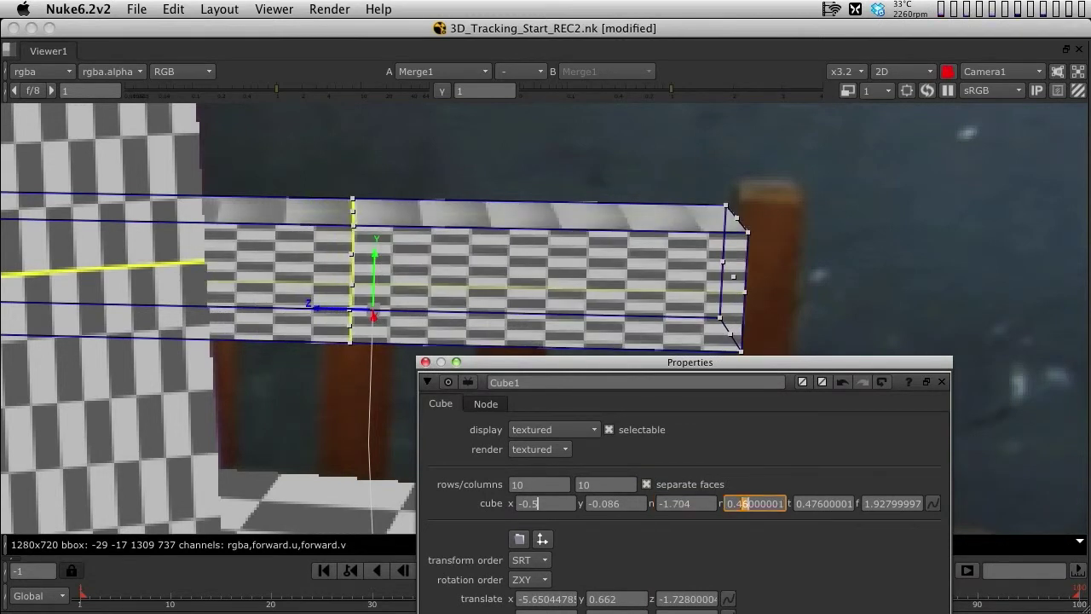
key(Down)
key(Down)
key(Down)
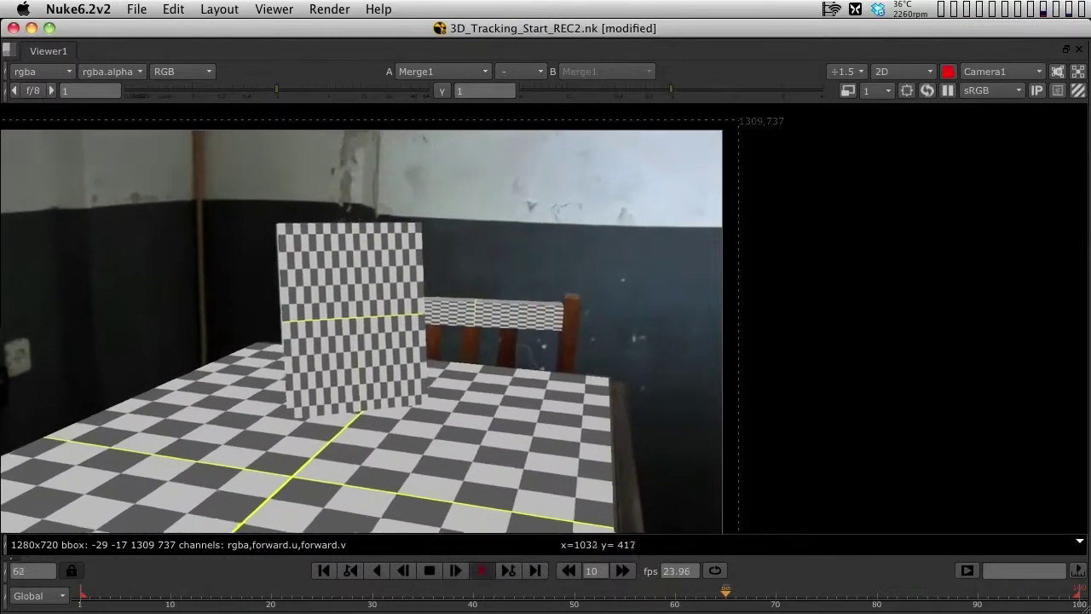
- Stop the playback at frame 91 and view the CameraTracker1 settings in the Stage 02 3D Tracking group
key(k)
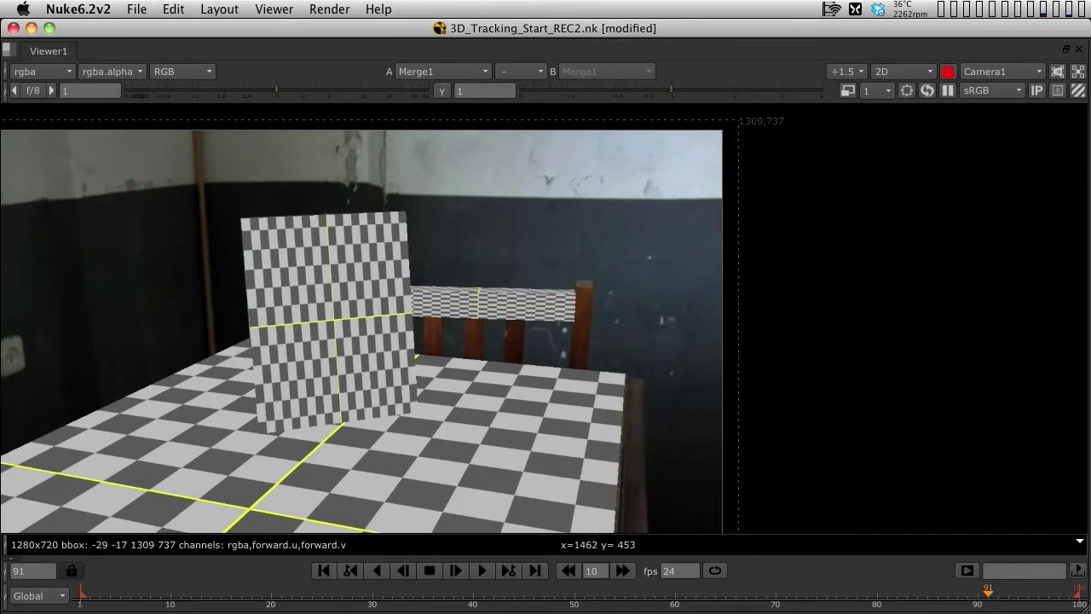
key(space)
middle_drag(528, 277, 220, 363)
scroll(286, 330, down, 1)
middle_drag(288, 328, 375, 324)
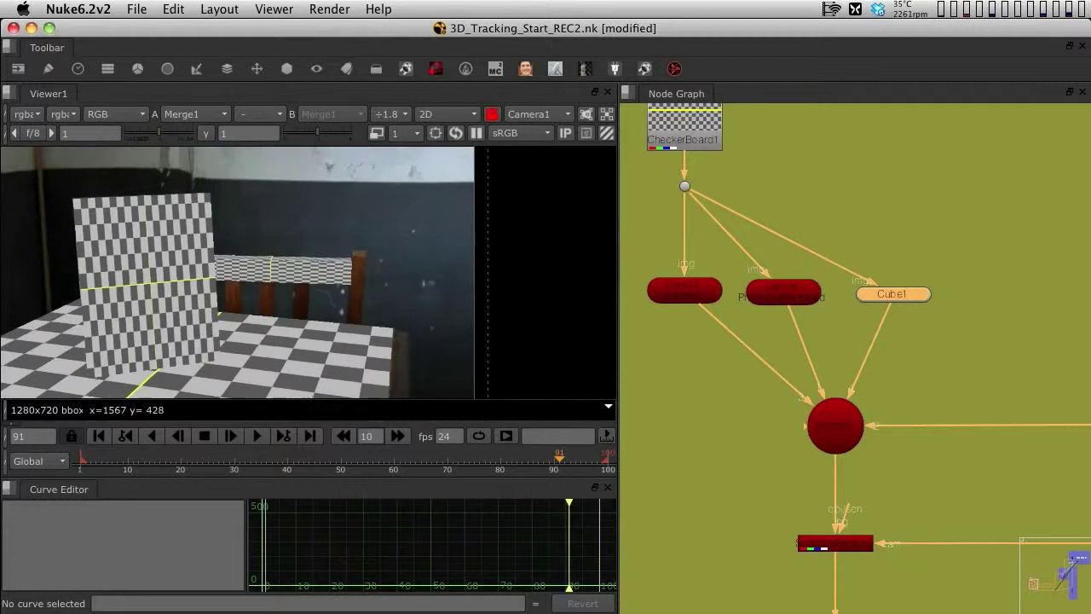
scroll(874, 239, down, 8)
middle_drag(978, 181, 612, 328)
scroll(880, 277, up, 5)
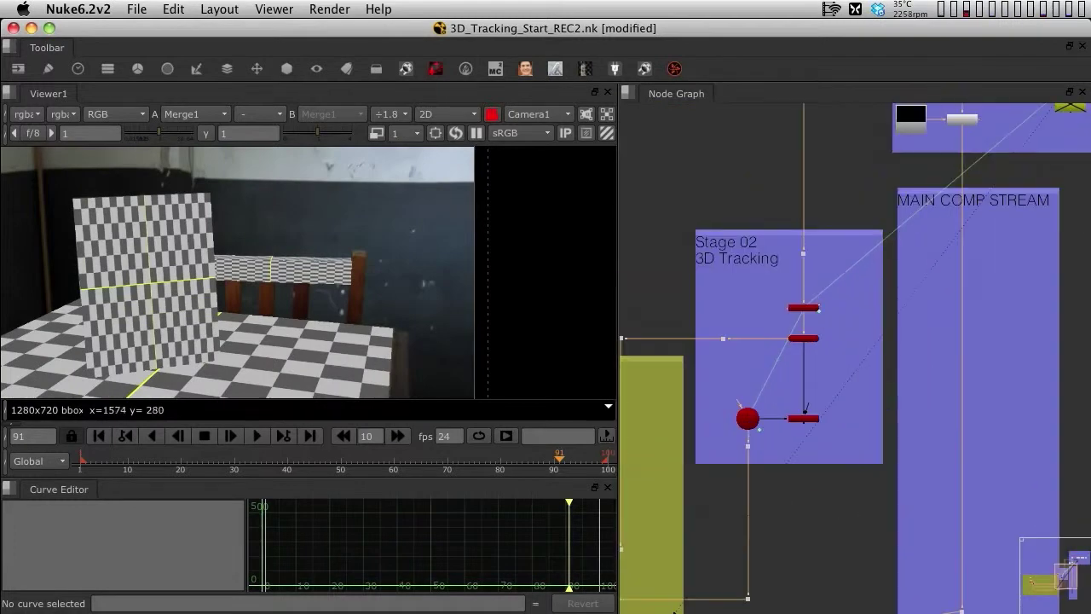
double_click(803, 308)
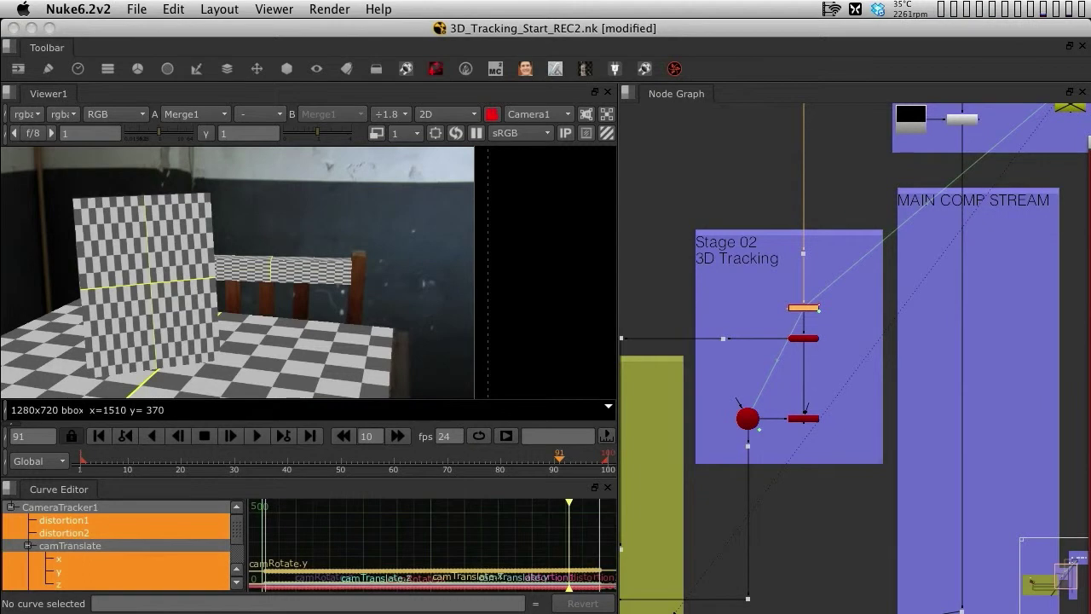
drag(1090, 143, 709, 152)
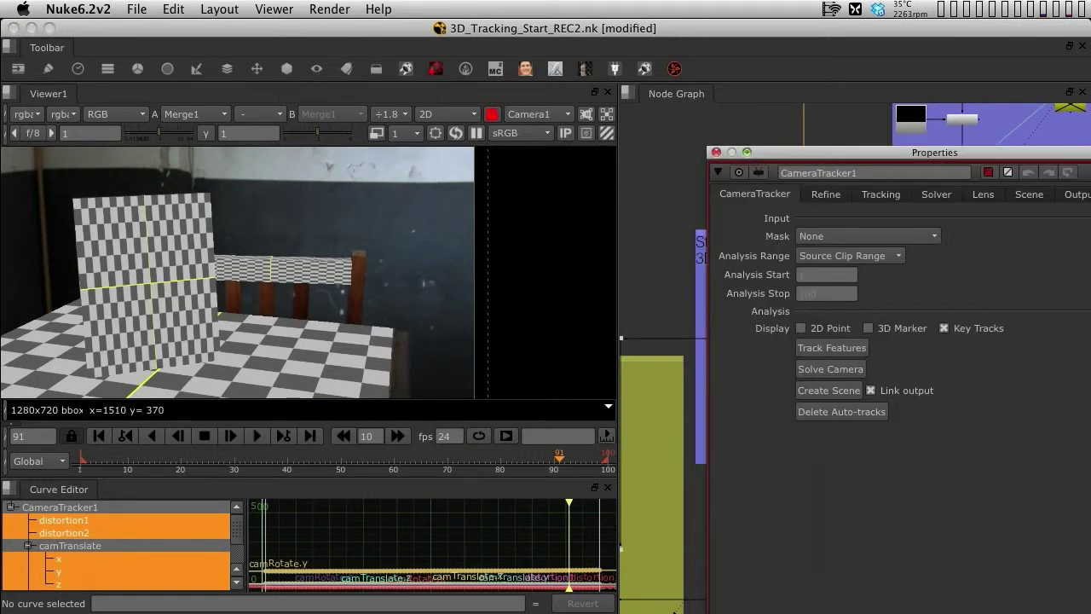
click(716, 151)
- Return to the Stage 03 nodes and play the shot to frame 98 to check the chair's cubes
middle_drag(635, 477, 1086, 266)
scroll(782, 295, up, 3)
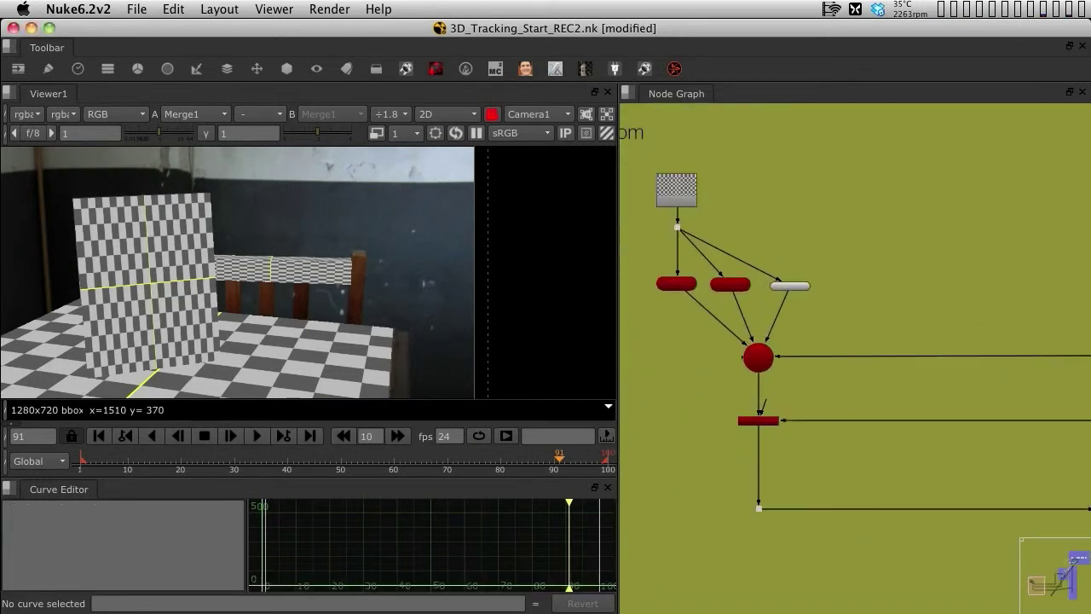
scroll(793, 301, up, 2)
middle_drag(793, 301, 858, 278)
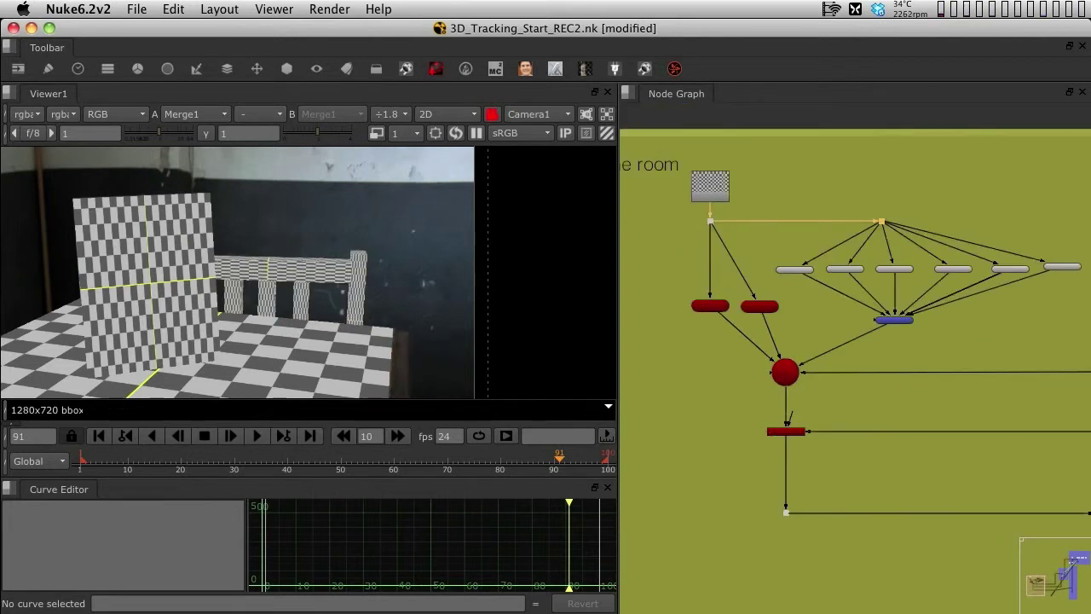
click(257, 436)
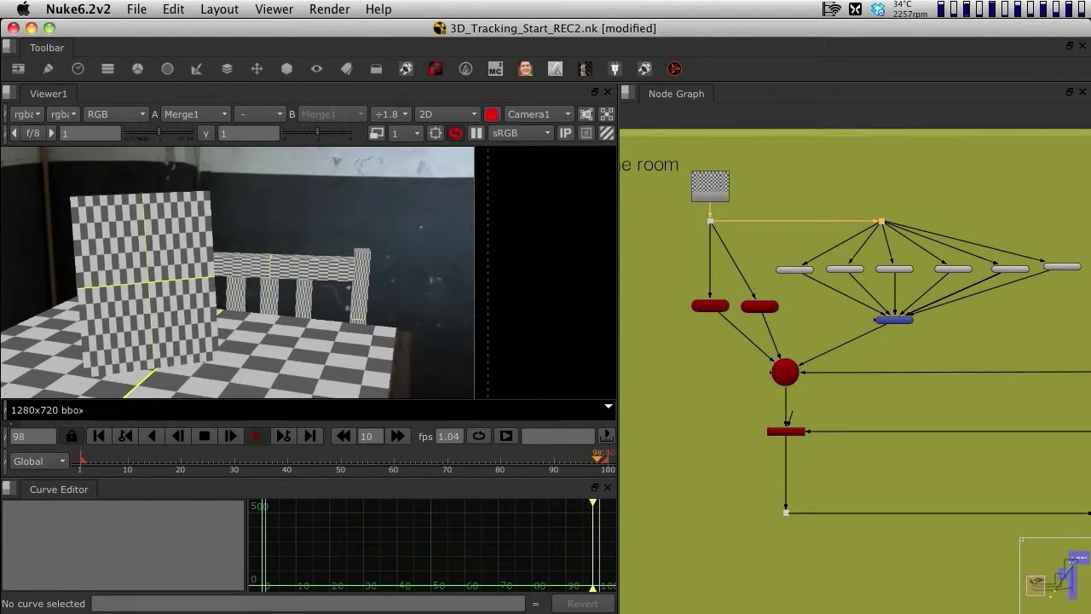
click(256, 436)
- Enlarge the node graph and examine the chair's six cube nodes, Cube22 to Cube17, and their MergeGeo4 node
scroll(1066, 292, up, 3)
key(space)
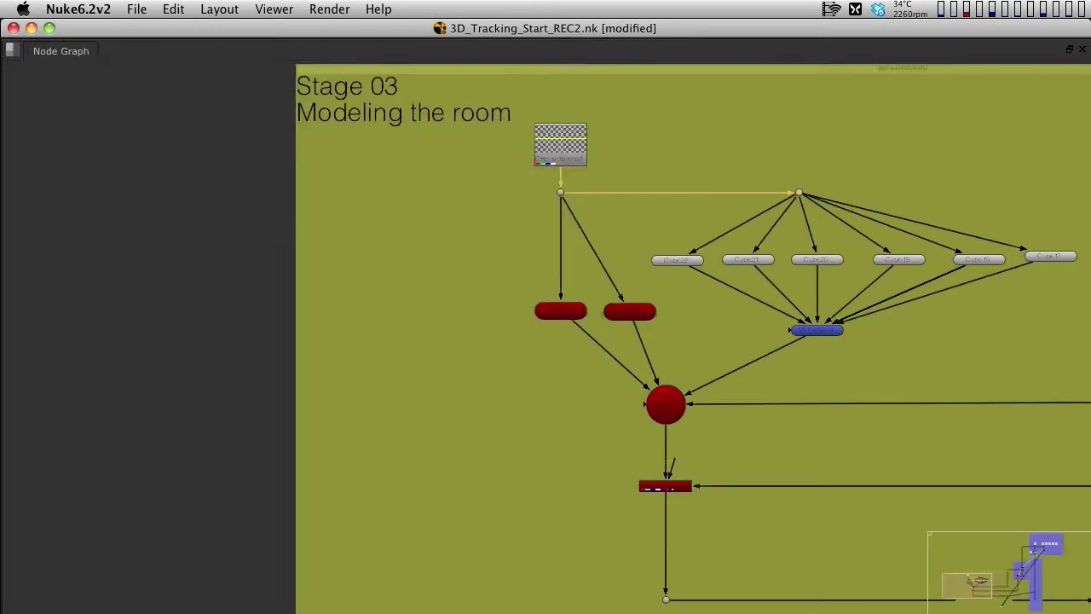
middle_drag(1066, 292, 916, 308)
scroll(870, 266, up, 3)
click(247, 283)
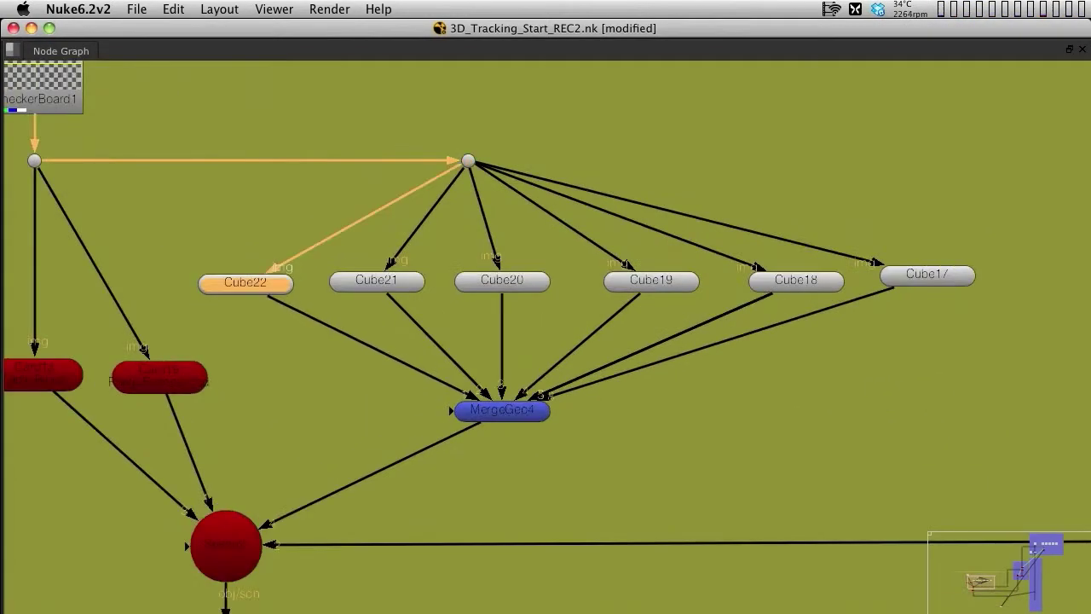
click(377, 281)
click(502, 282)
click(651, 281)
click(797, 281)
click(928, 276)
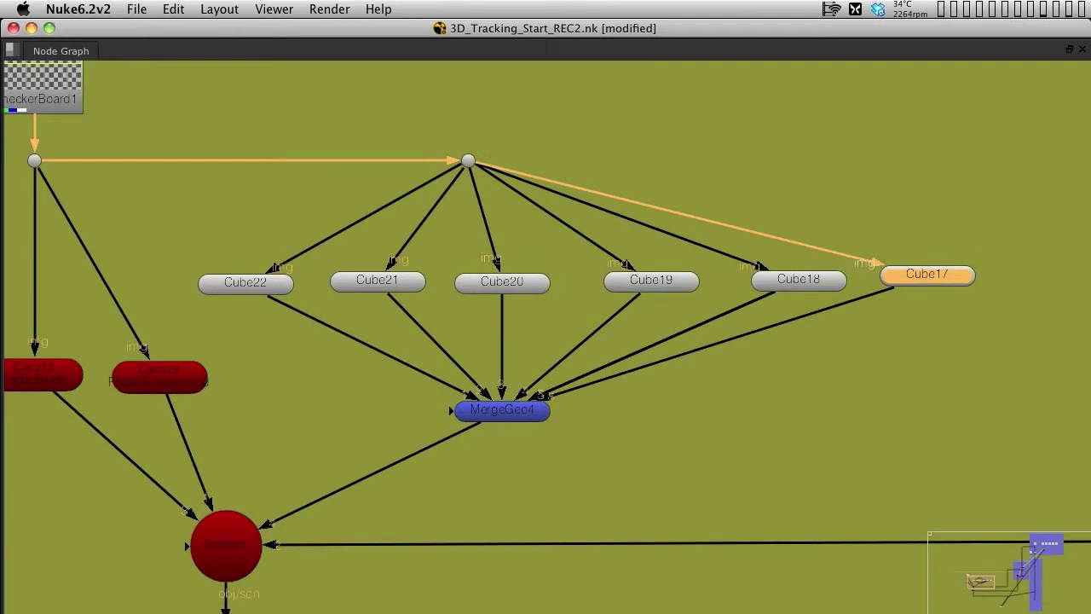
click(511, 411)
scroll(547, 394, up, 1)
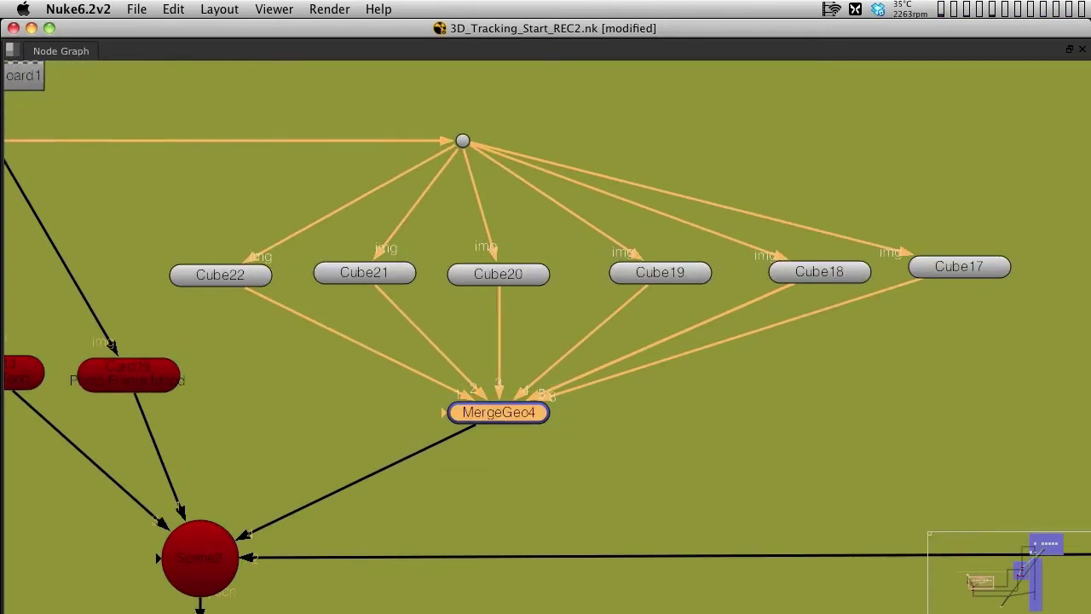
- Center MergeGeo4 below the six cube nodes and line up their shared texture dot directly above it
drag(503, 413, 592, 406)
scroll(576, 300, down, 5)
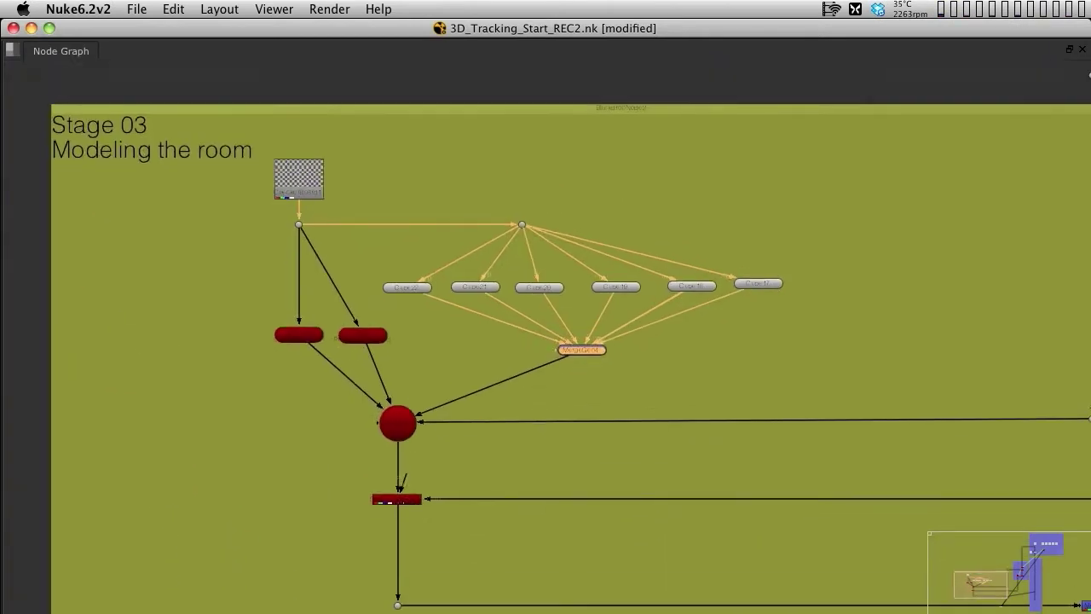
middle_drag(545, 290, 545, 294)
mouse_move(517, 230)
mouse_down()
mouse_move(531, 229)
mouse_move(521, 230)
mouse_up()
drag(522, 230, 585, 230)
middle_drag(585, 229, 630, 130)
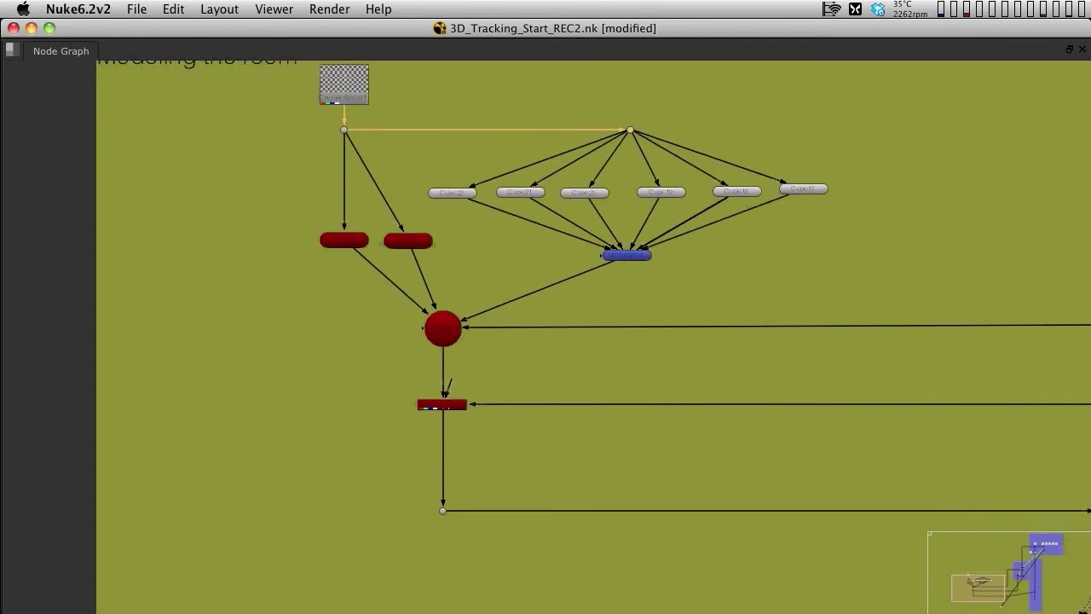
scroll(436, 330, up, 3)
scroll(562, 294, down, 4)
middle_drag(562, 294, 493, 387)
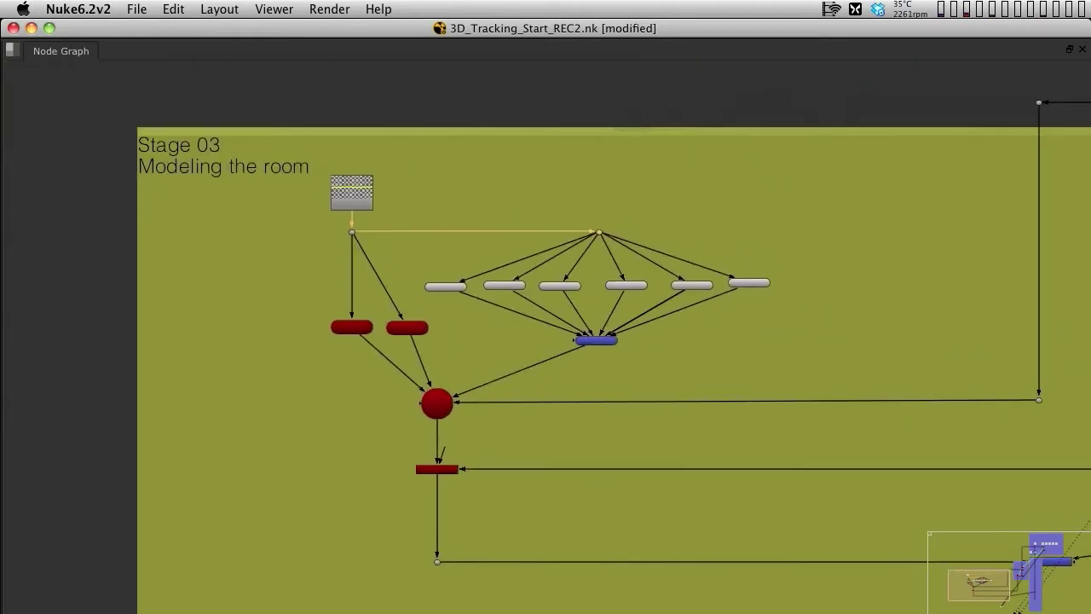
- Enlarge the viewer and play back the shot to check how the modelled chair follows the footage
key(space)
middle_drag(681, 316, 912, 291)
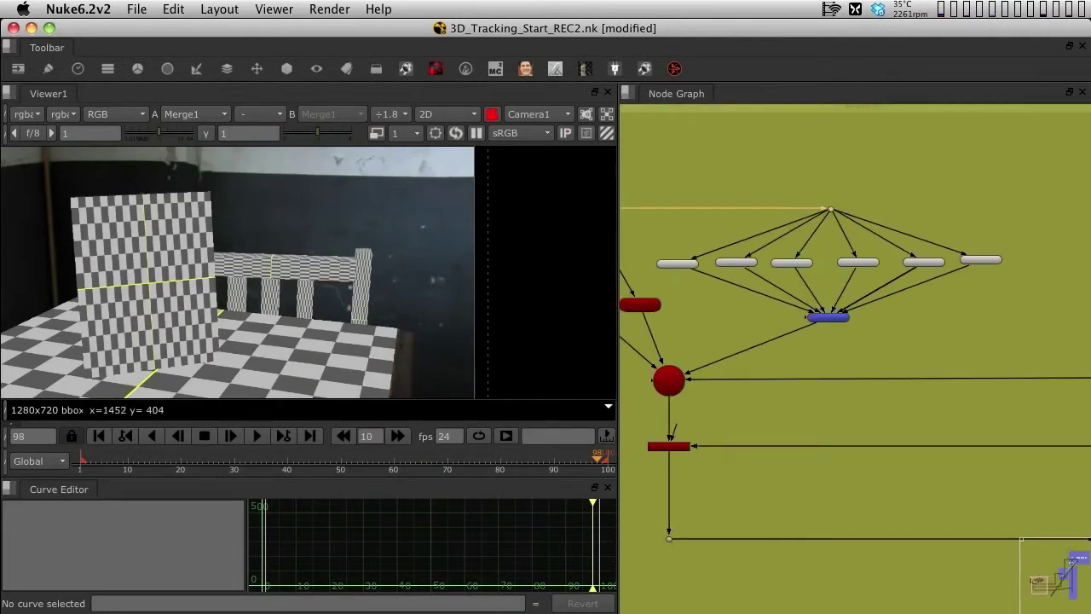
key(space)
middle_drag(596, 305, 974, 173)
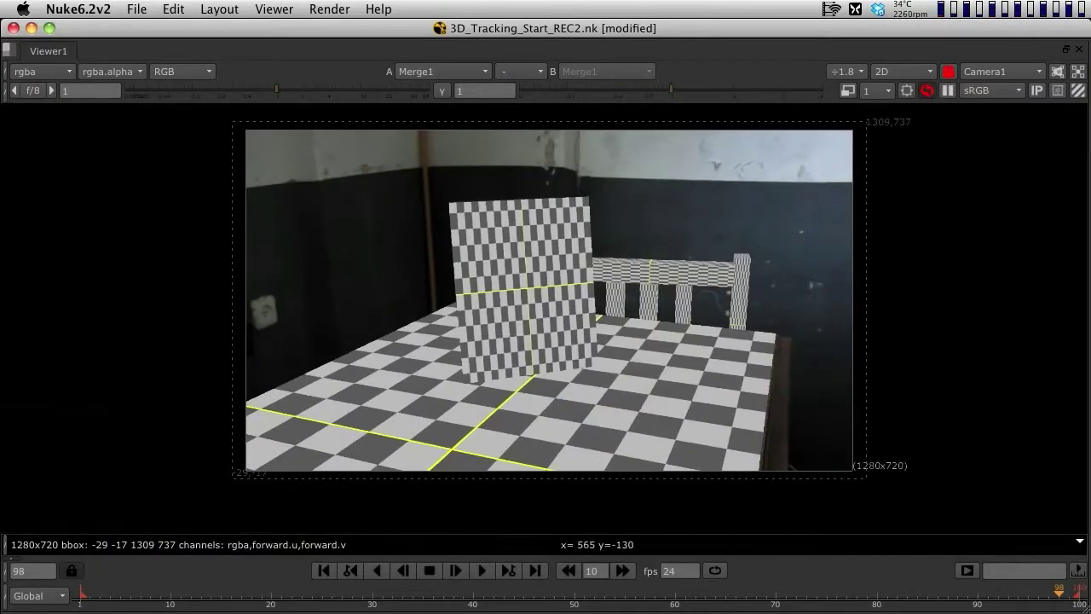
click(482, 571)
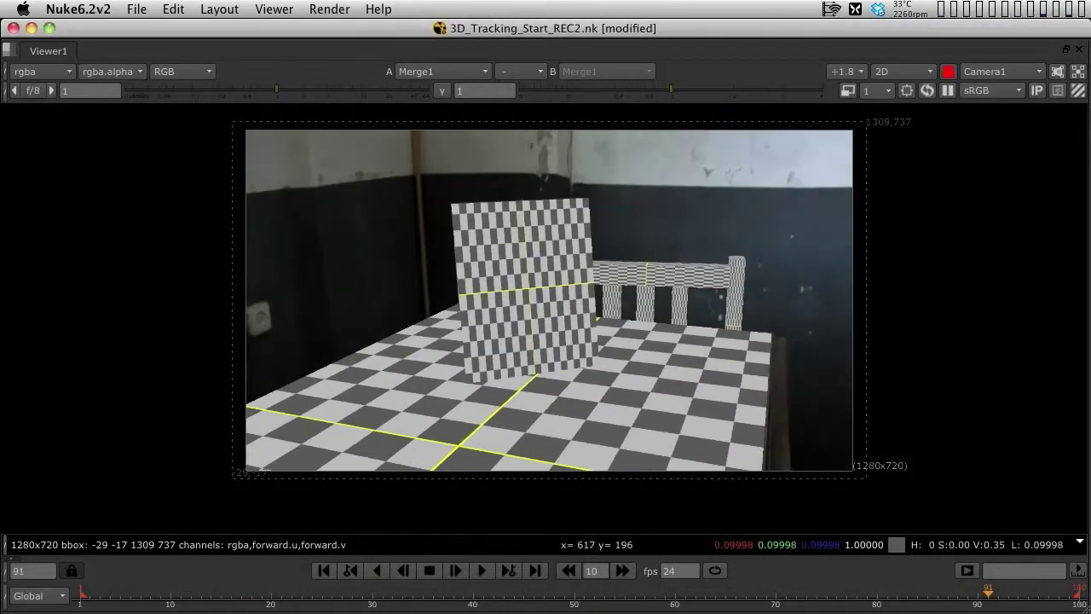
click(483, 570)
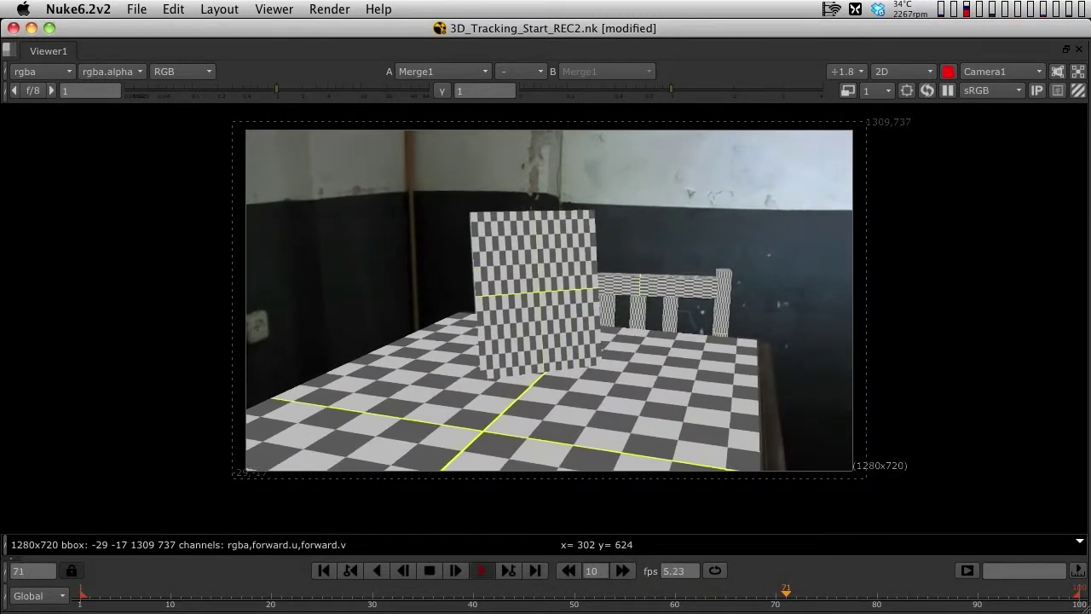
key(k)
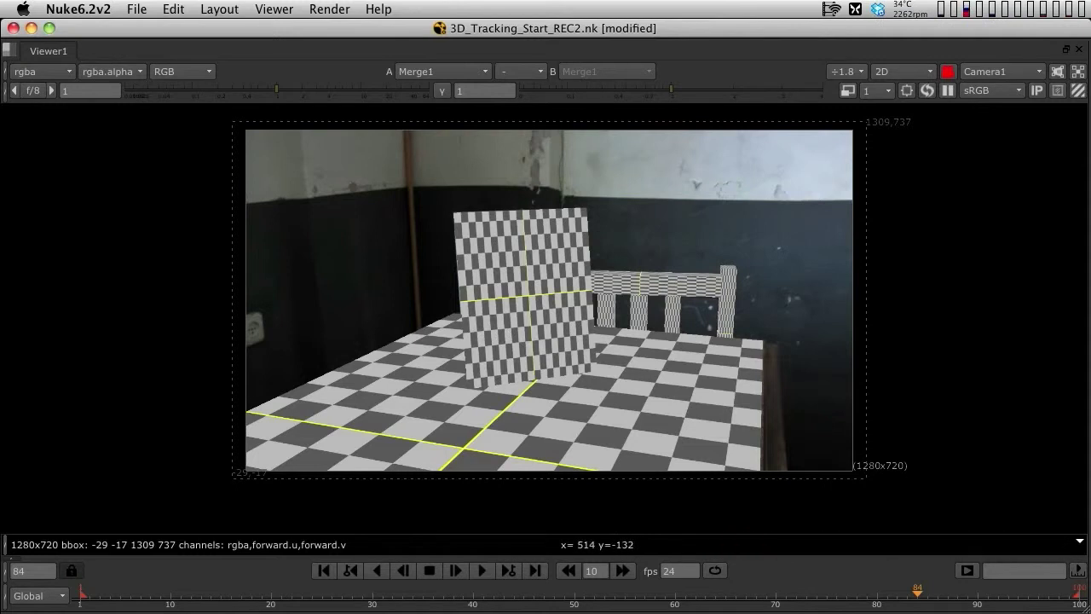
- Go to frame 1, fit the image in the viewer, and display the CameraTracker1 node's output
click(324, 571)
key(space)
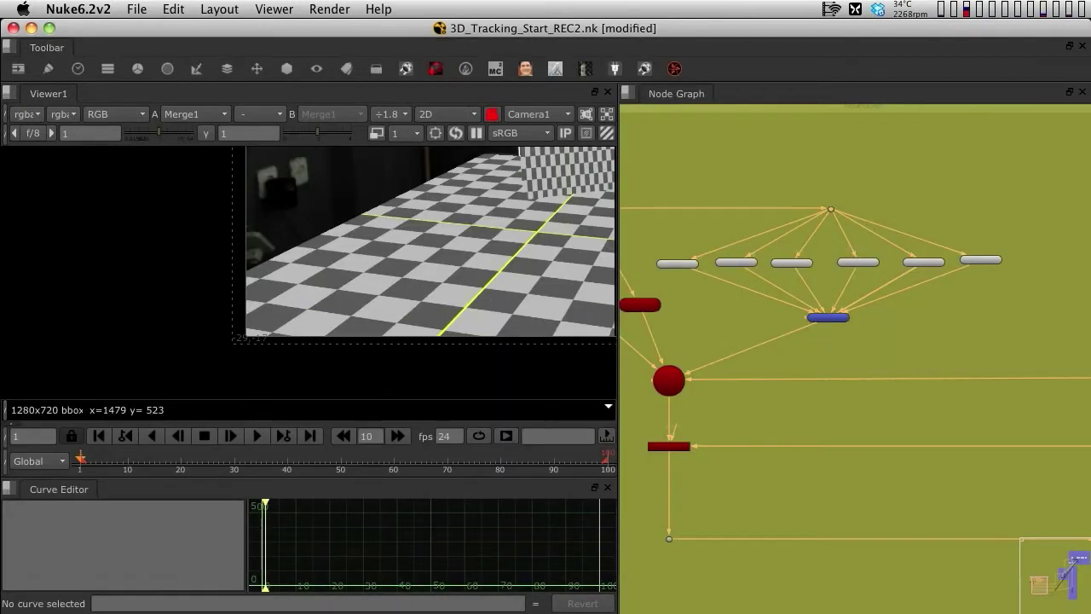
key(f)
key(f)
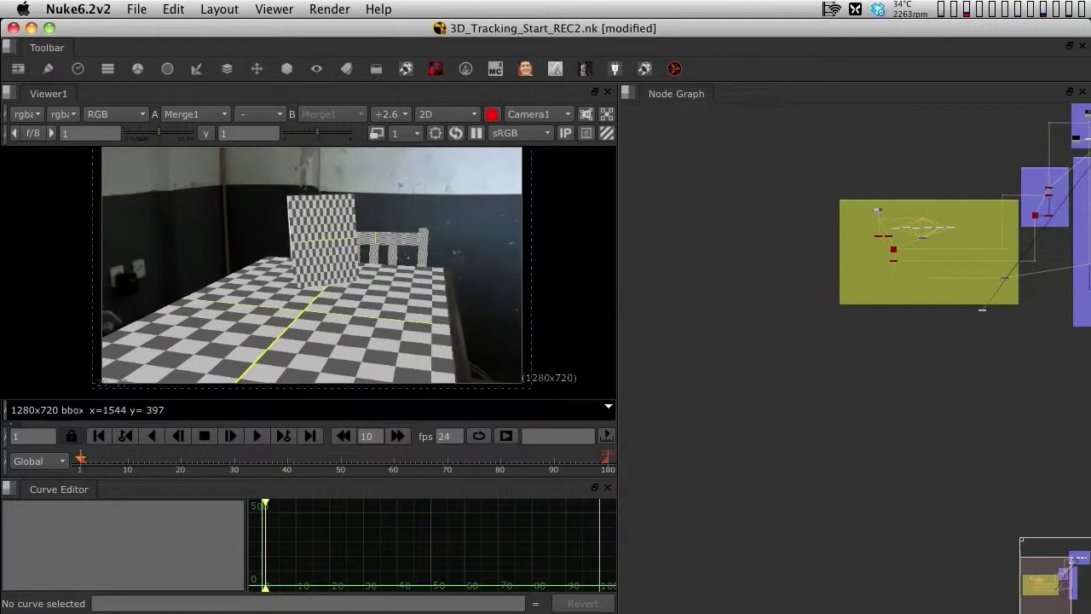
scroll(859, 313, up, 12)
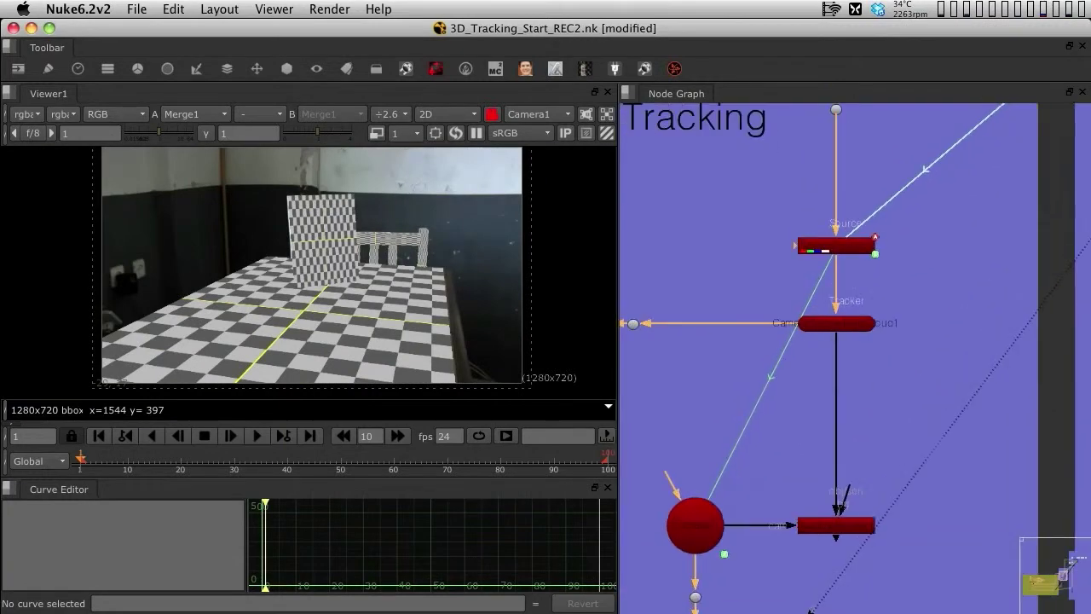
scroll(863, 245, up, 1)
scroll(862, 251, up, 1)
click(860, 246)
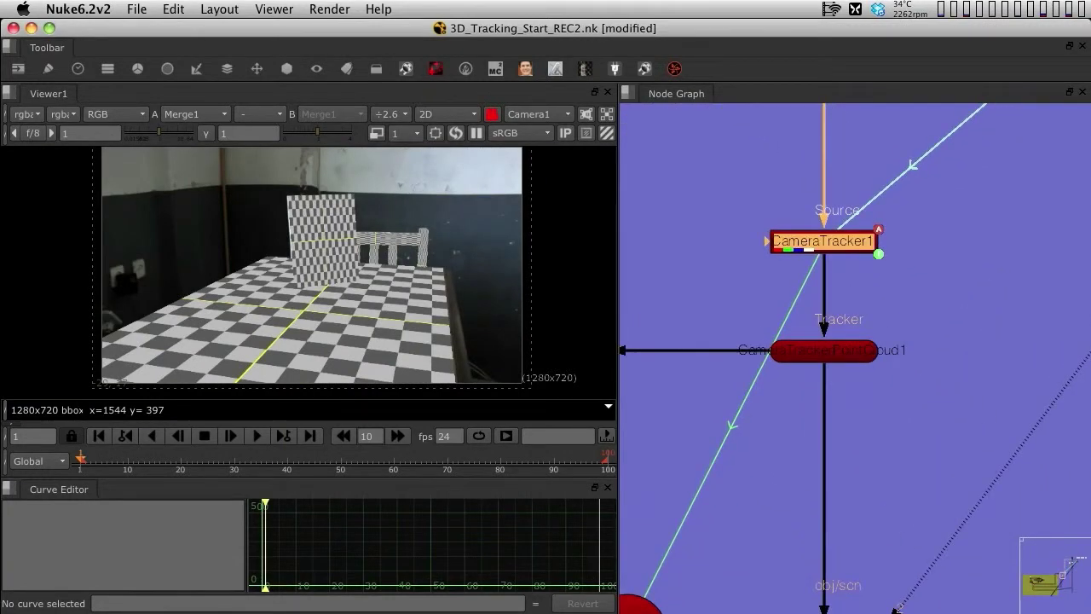
key(1)
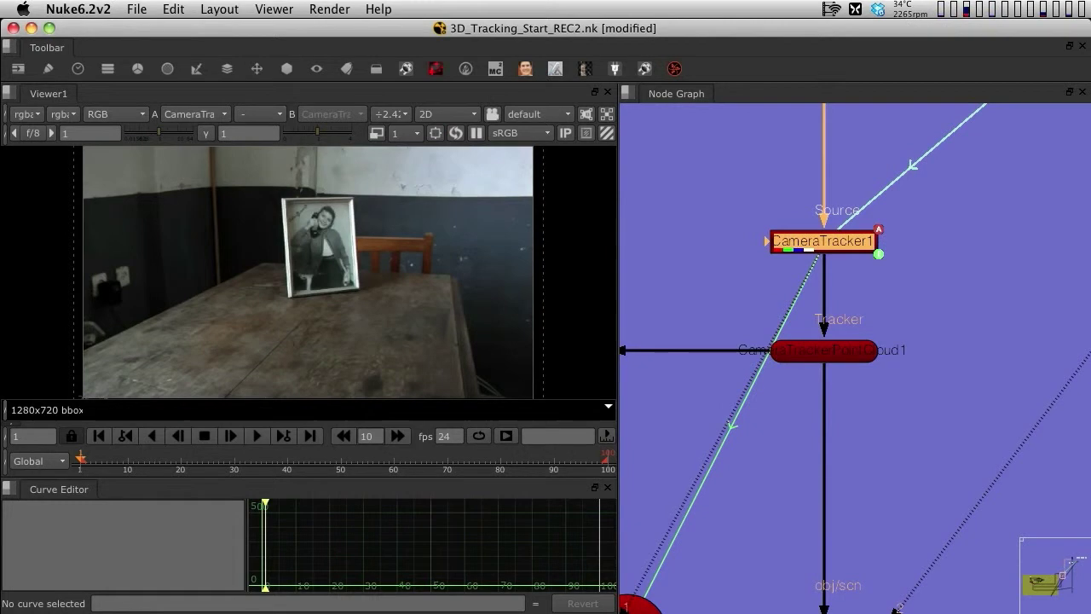
- Open the CameraTracker1 properties beside the viewer and go to frame 60 to examine the tracking points
double_click(857, 245)
drag(861, 151, 818, 68)
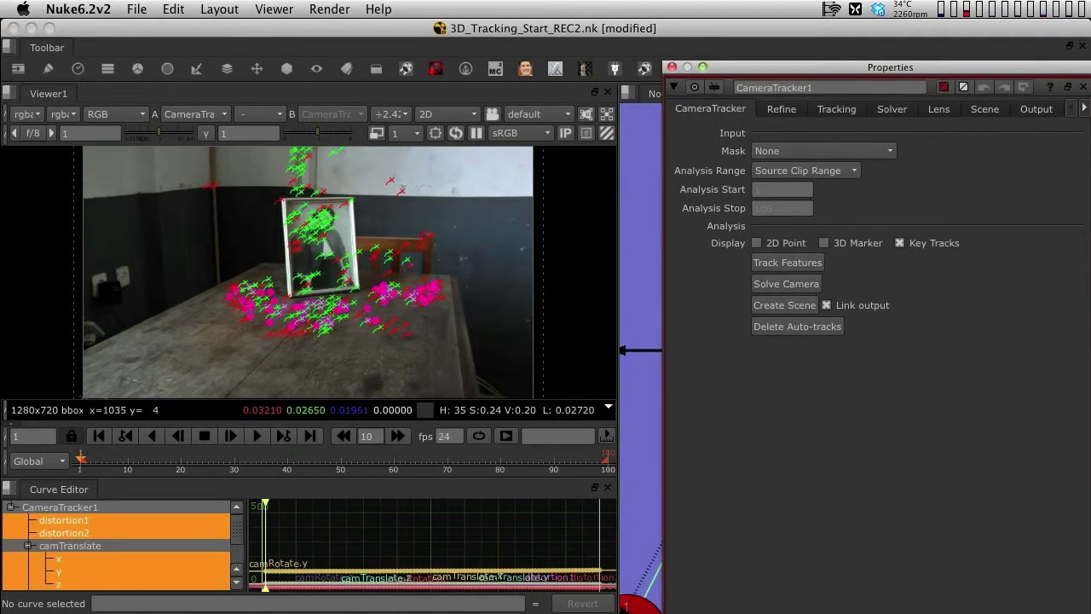
click(393, 461)
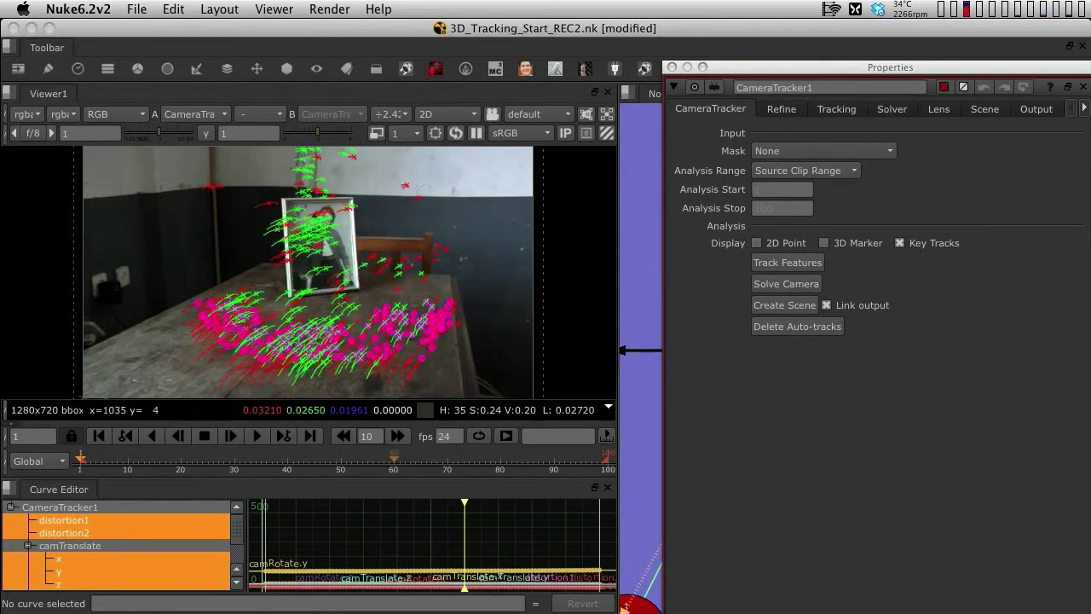
- At frame 71, select three green tracking points on the white back wall and create a card from them
drag(500, 460, 534, 460)
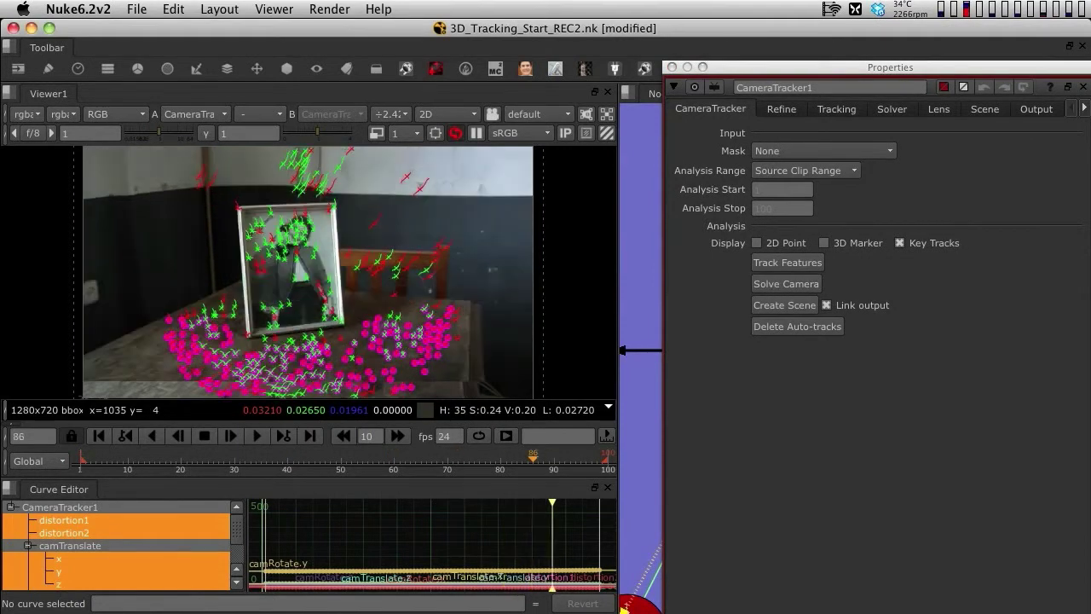
middle_drag(453, 194, 424, 286)
scroll(370, 253, up, 5)
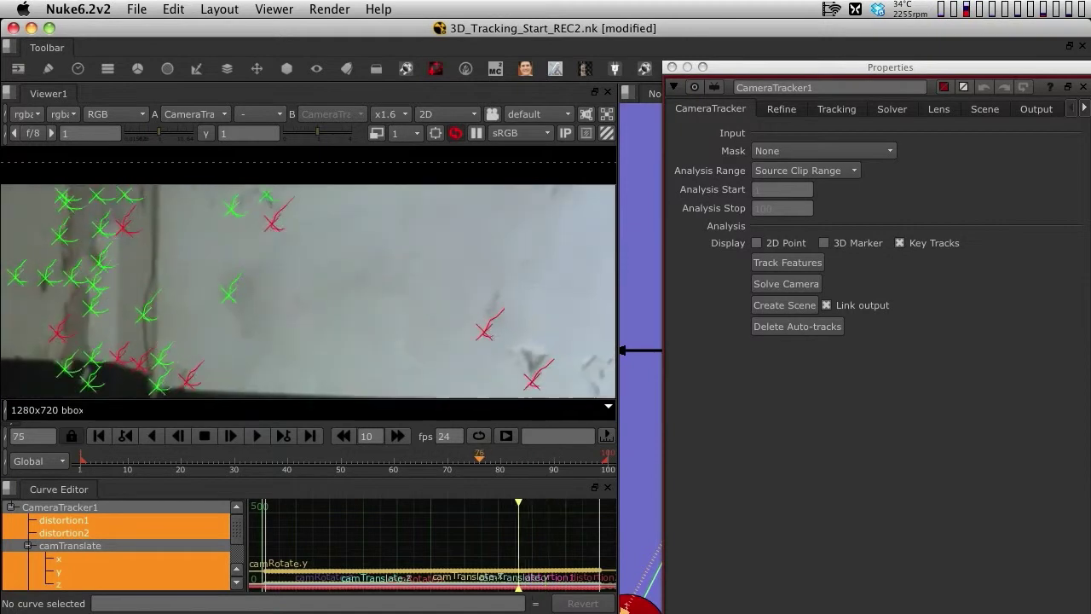
drag(469, 460, 452, 460)
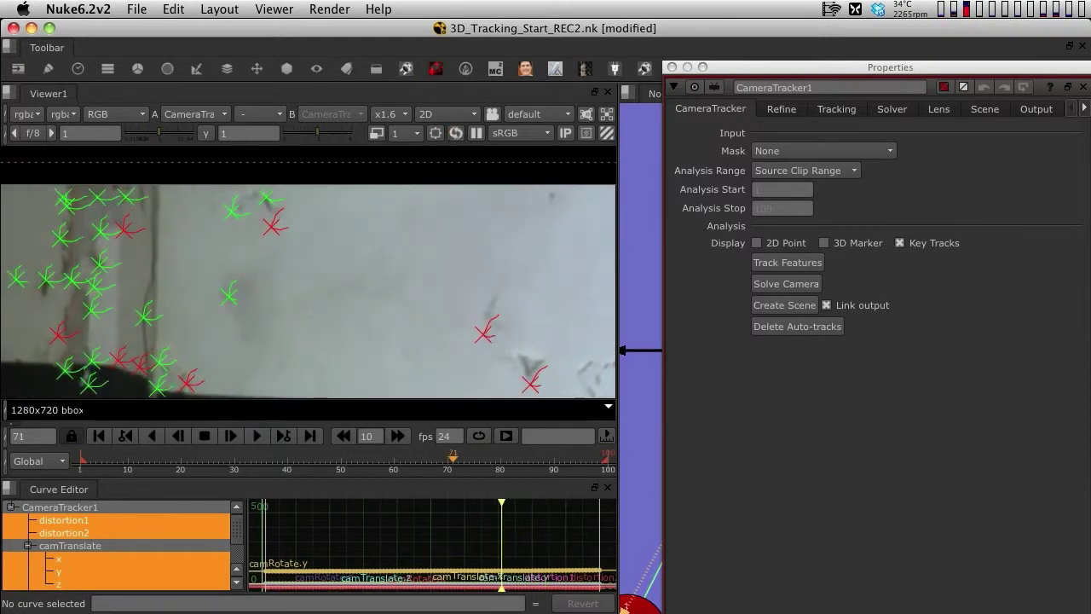
mouse_move(269, 200)
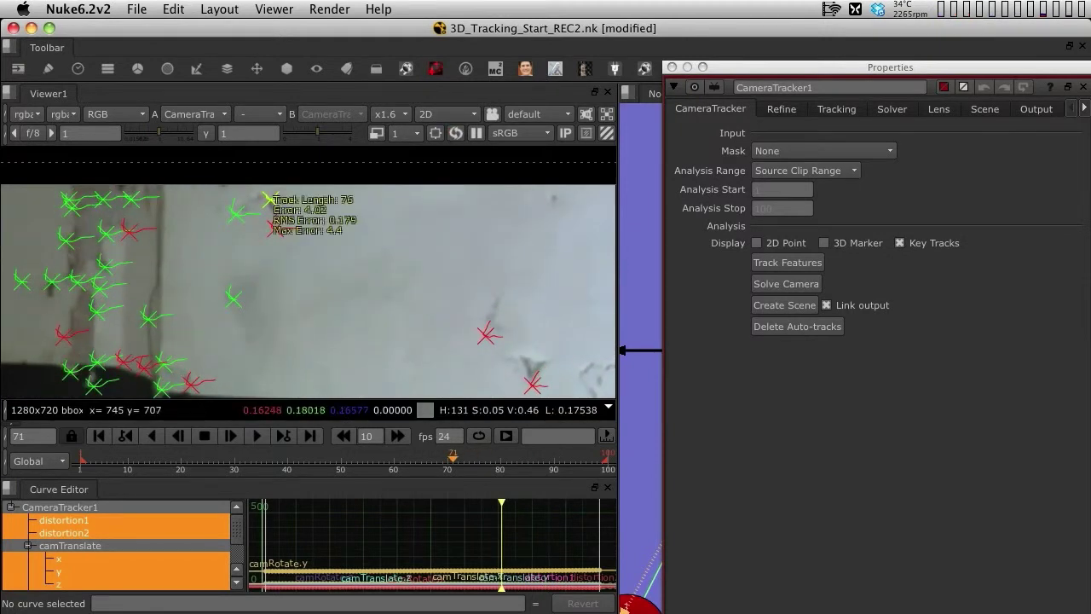
mouse_move(234, 209)
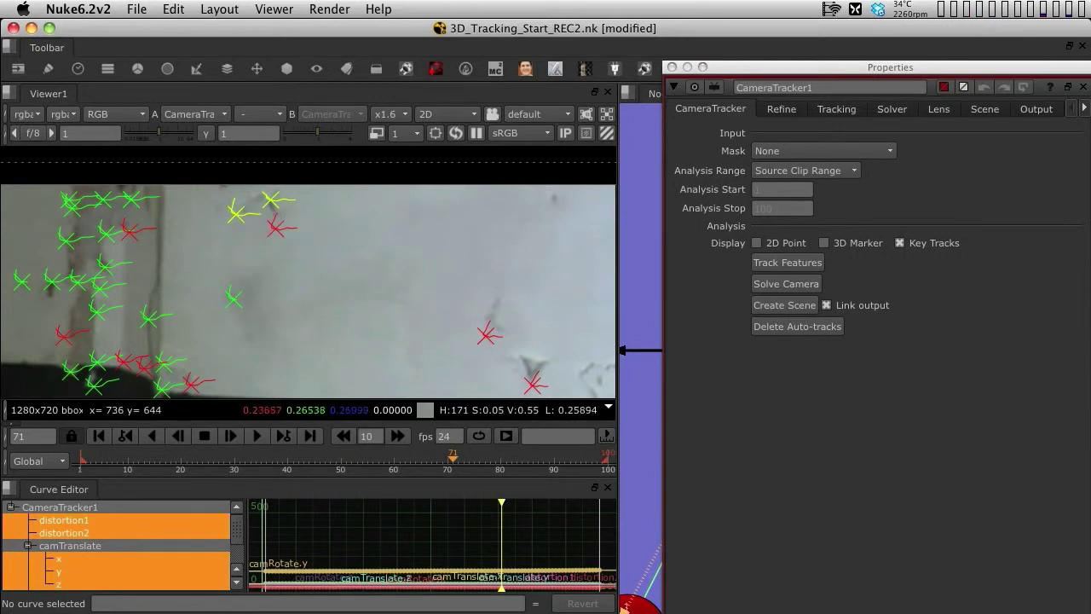
shift+click(233, 299)
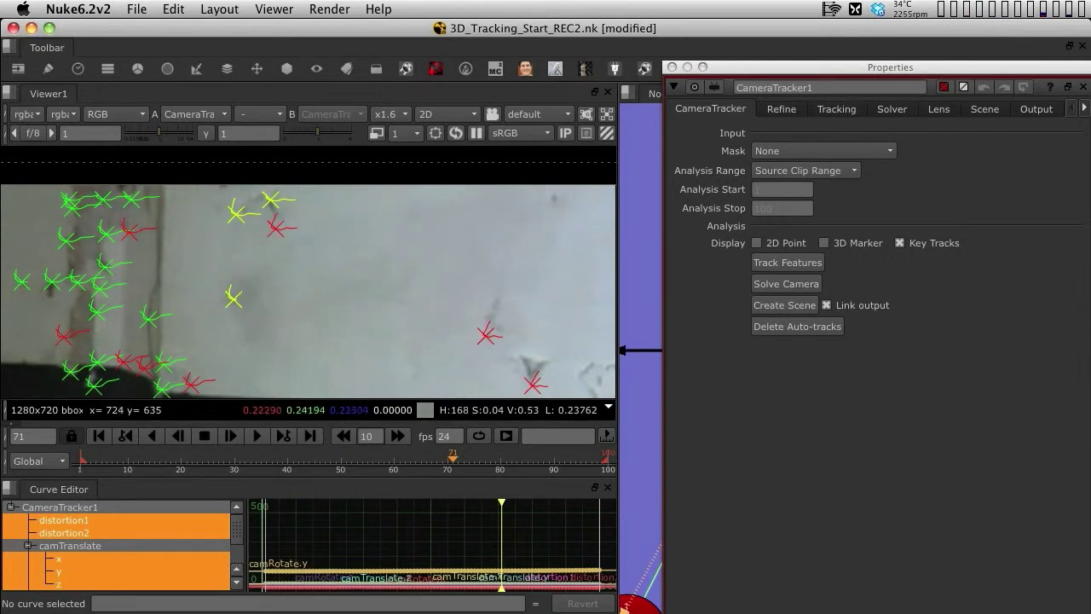
mouse_move(232, 296)
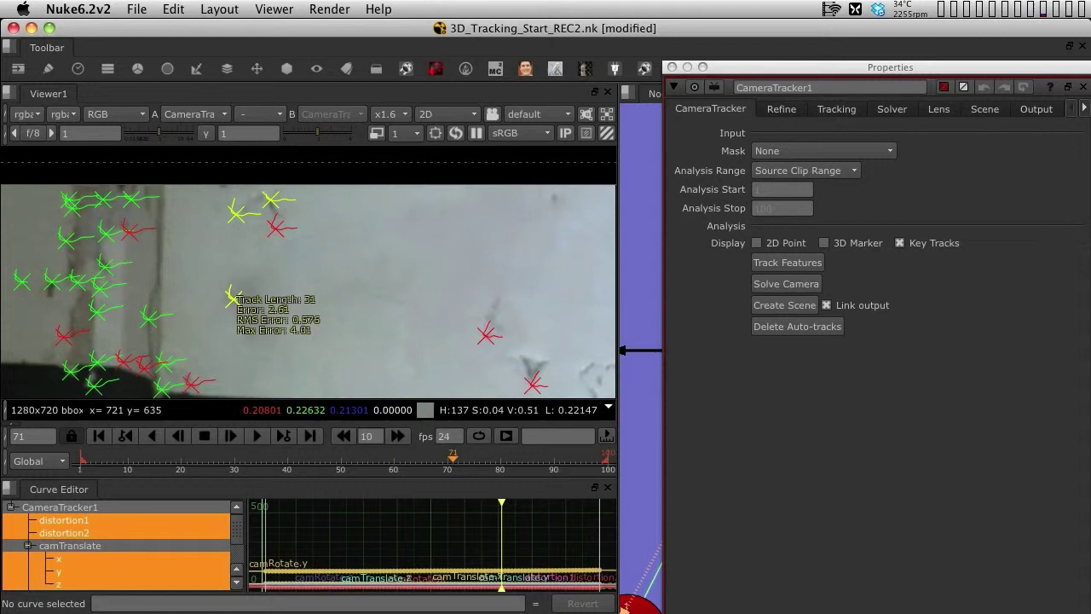
right_click(237, 301)
mouse_move(281, 347)
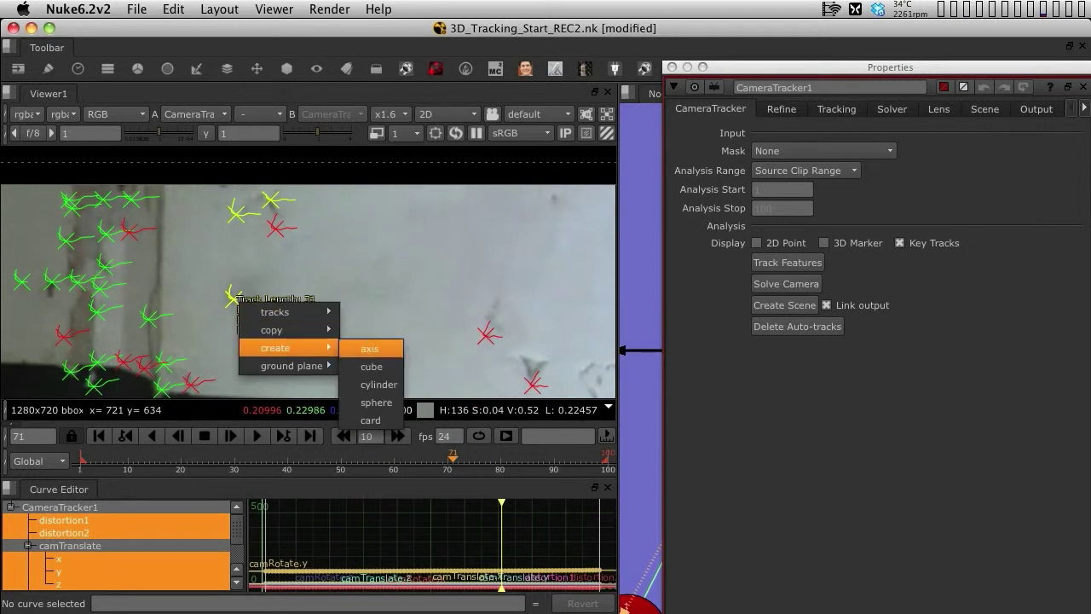
click(370, 421)
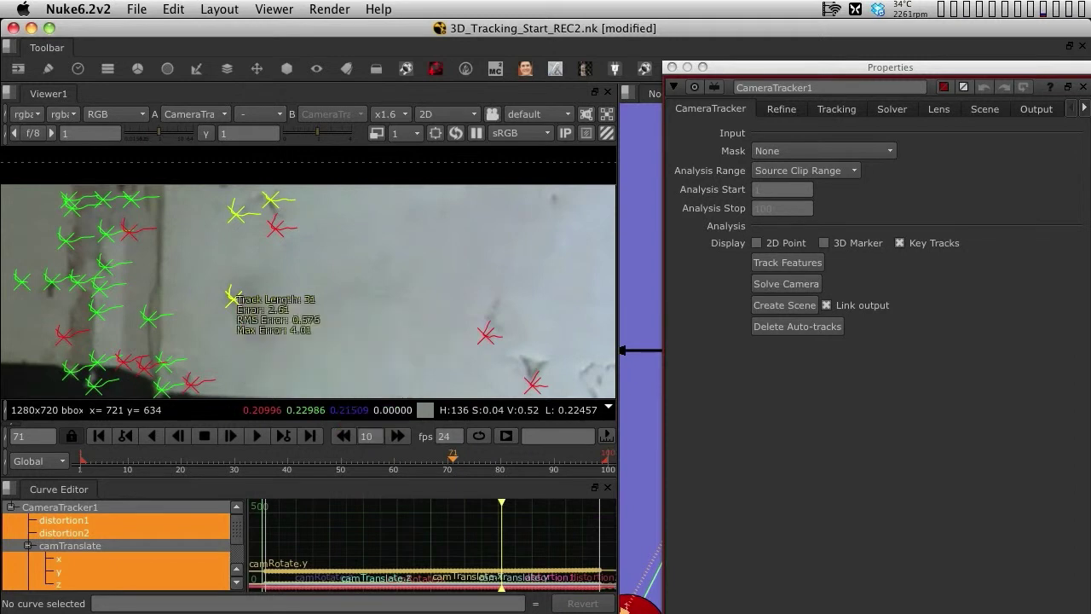
key(super+shift+a)
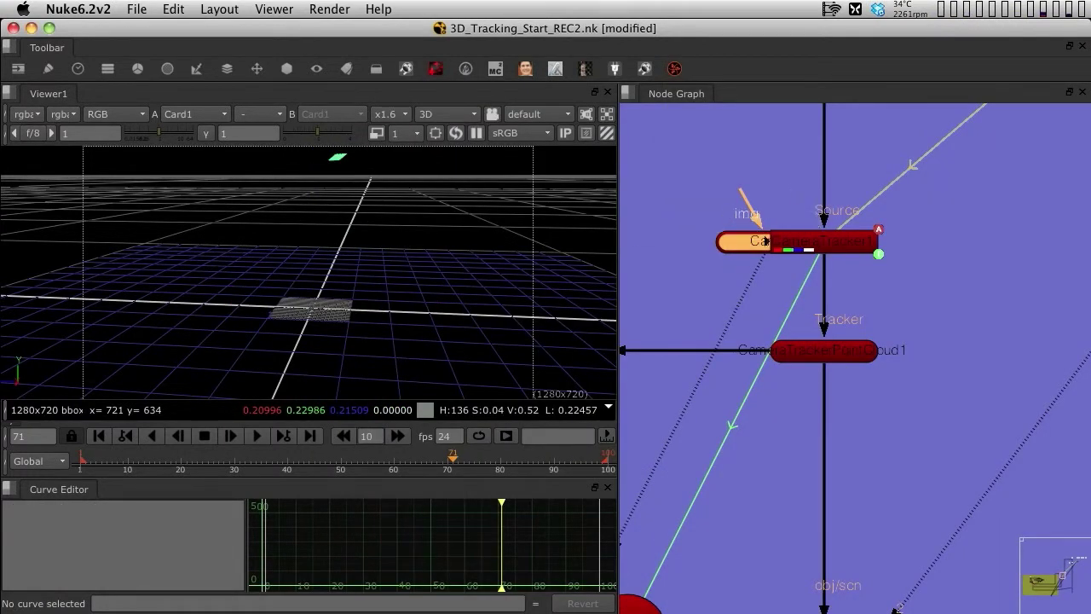
- Move the Card1 node from the 3D Tracking backdrop into the olive backdrop, beside the Cube17 node
drag(764, 244, 682, 215)
scroll(700, 218, down, 5)
middle_drag(702, 219, 856, 221)
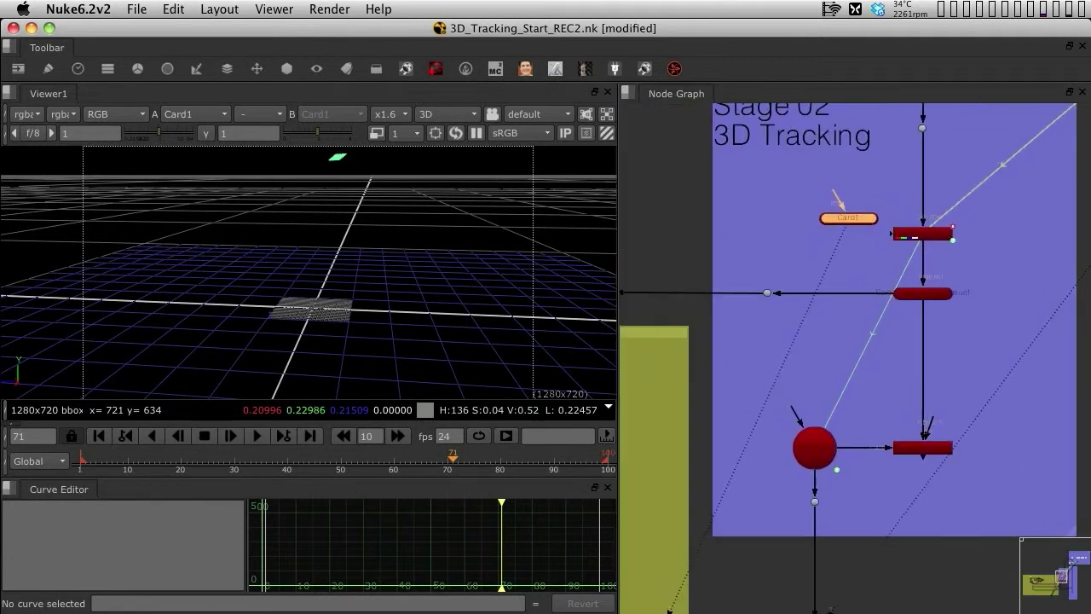
drag(848, 218, 650, 441)
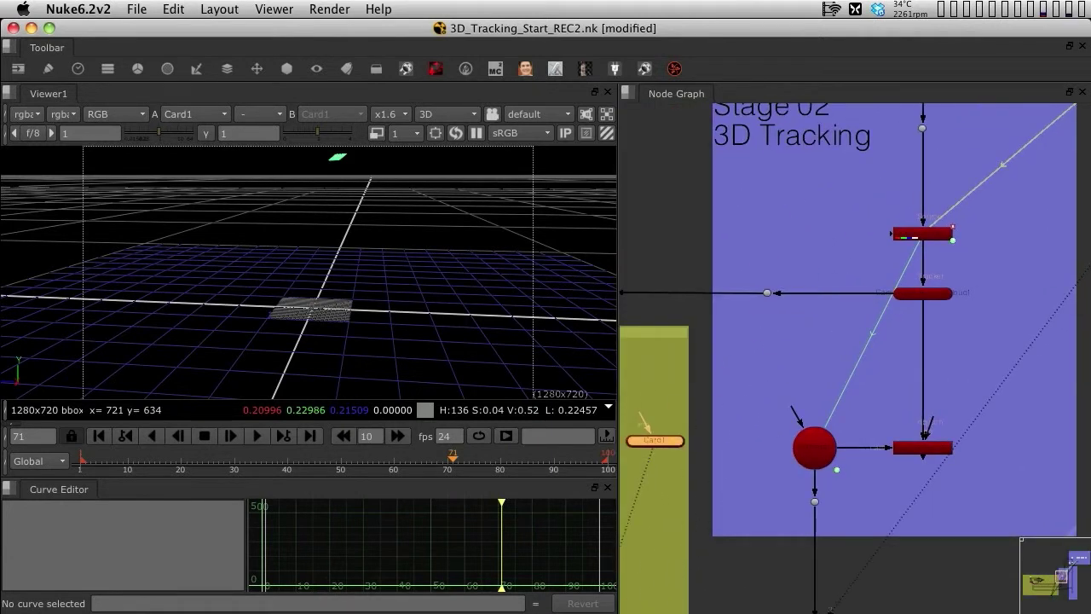
middle_drag(650, 441, 934, 227)
drag(939, 228, 725, 280)
key(space)
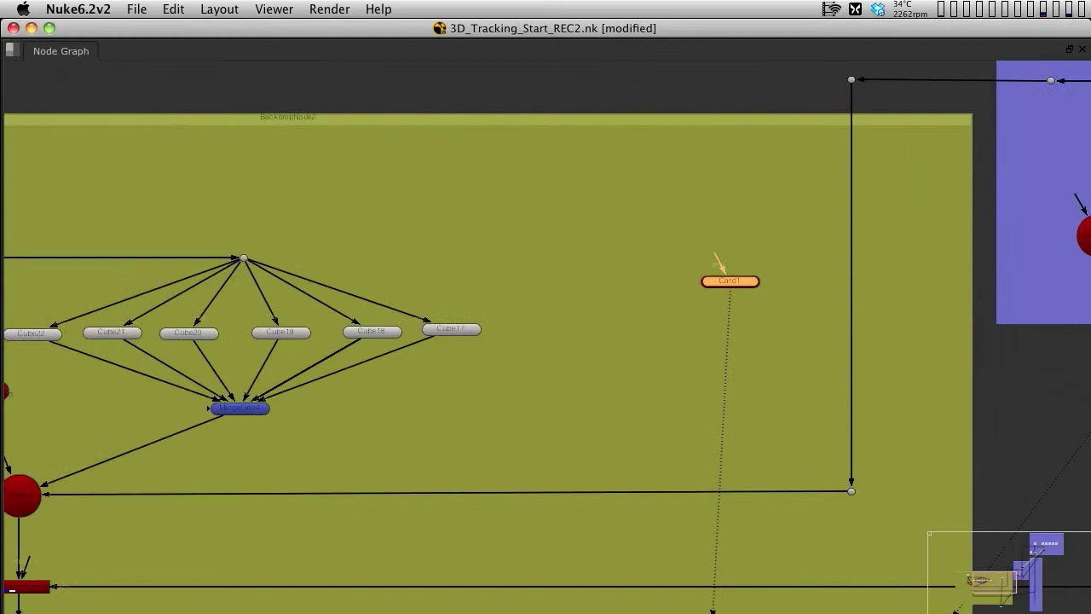
middle_drag(725, 281, 930, 257)
drag(934, 257, 758, 299)
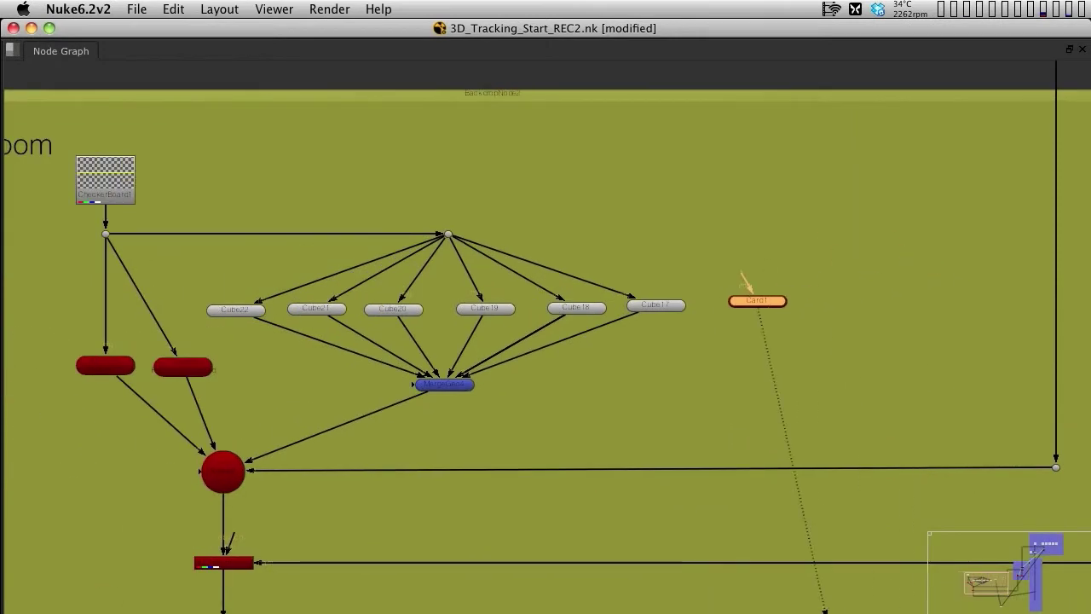
- Rename the Card1 node as Back_Wall and close its properties
double_click(758, 299)
drag(477, 101, 315, 187)
double_click(255, 208)
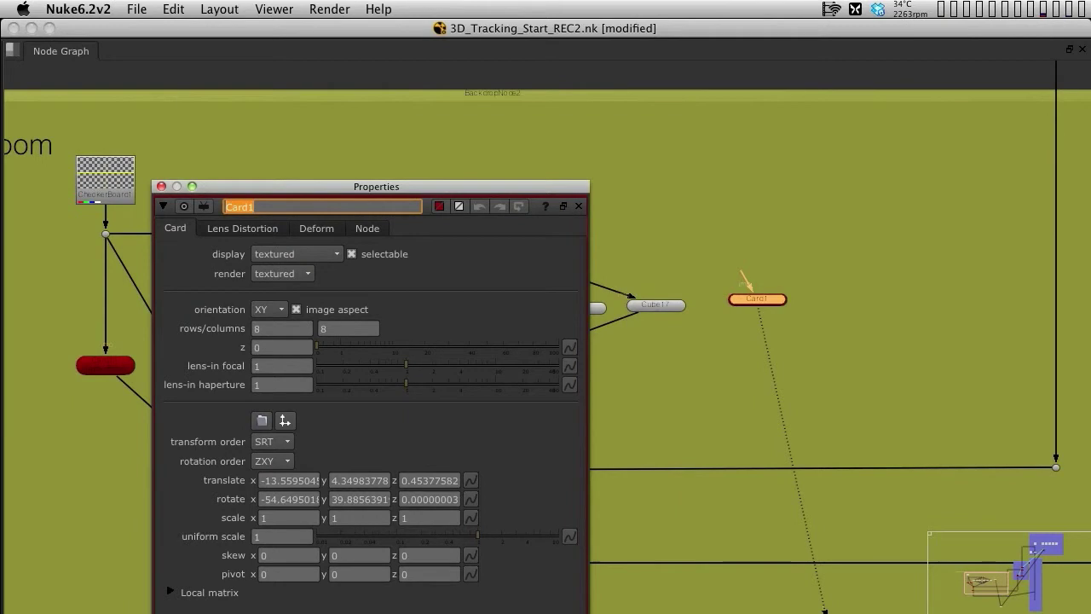
text(Back_Wall)
click(162, 186)
- Feed the checkerboard texture into Back_Wall from the cubes' shared dot and connect the card to the scene node
drag(758, 300, 449, 234)
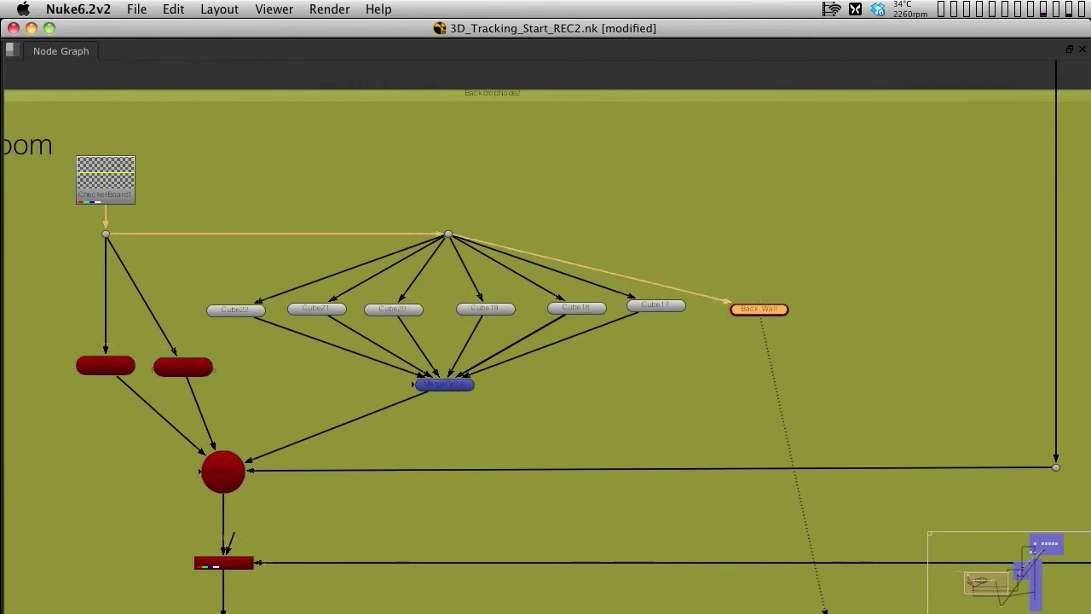
click(178, 483)
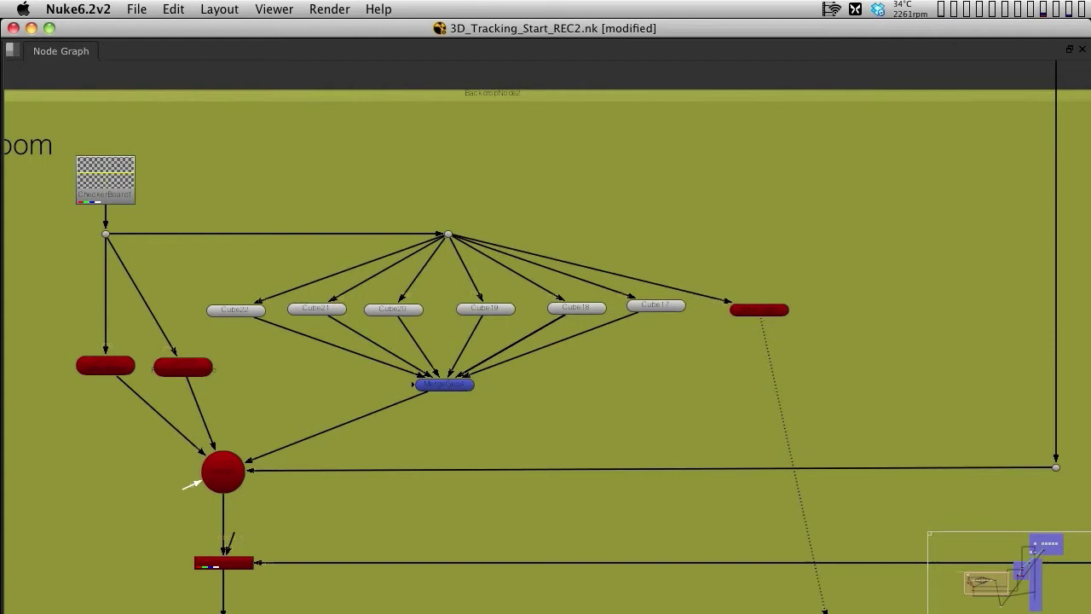
drag(195, 483, 772, 309)
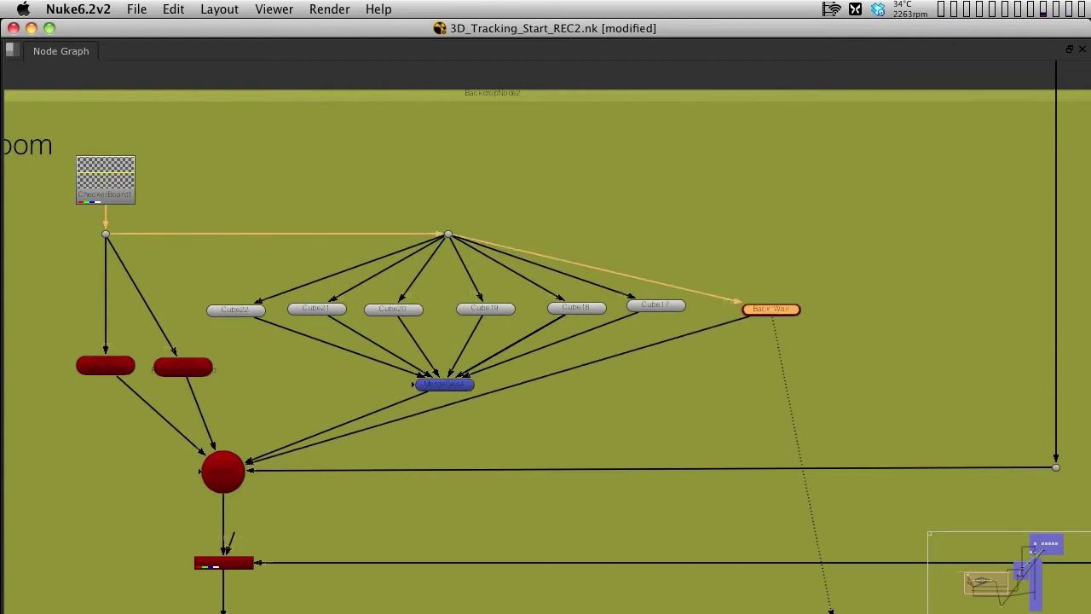
- Display the Merge1 node's output in the viewer to check the scene with the new card
click(224, 563)
key(1)
middle_drag(938, 545, 473, 366)
click(608, 514)
key(1)
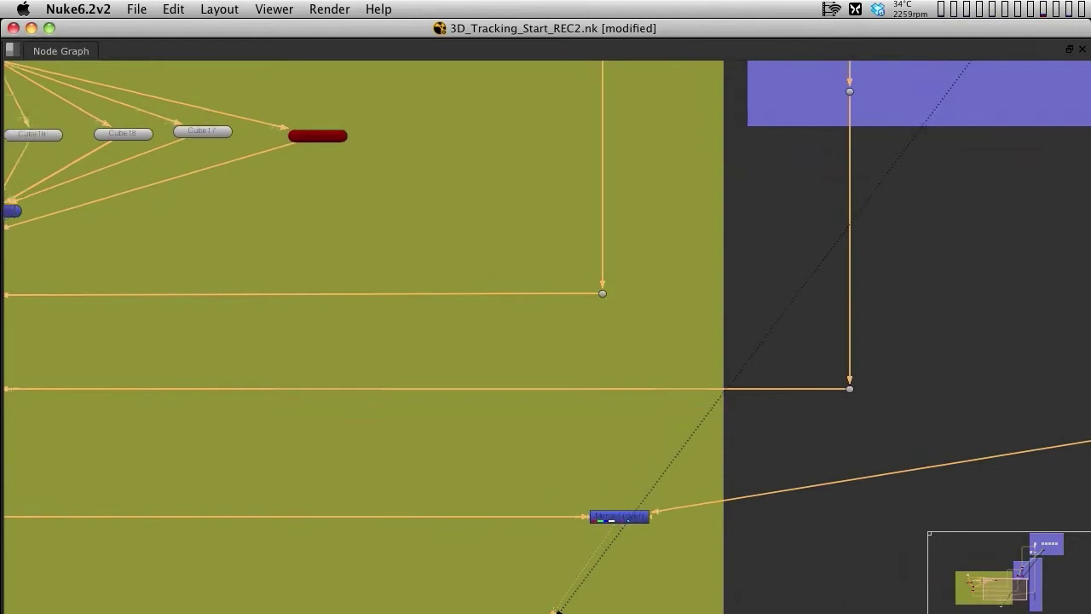
key(f)
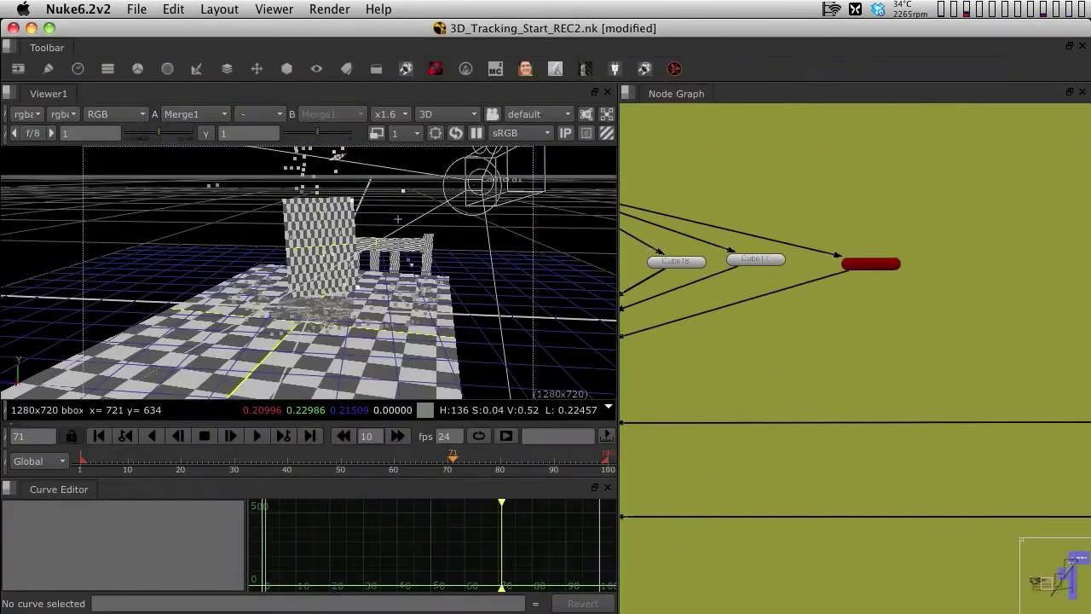
- Open the Back_Wall properties beside the viewer and orbit the 3D scene to see the card from the side
middle_drag(867, 273, 934, 350)
double_click(938, 341)
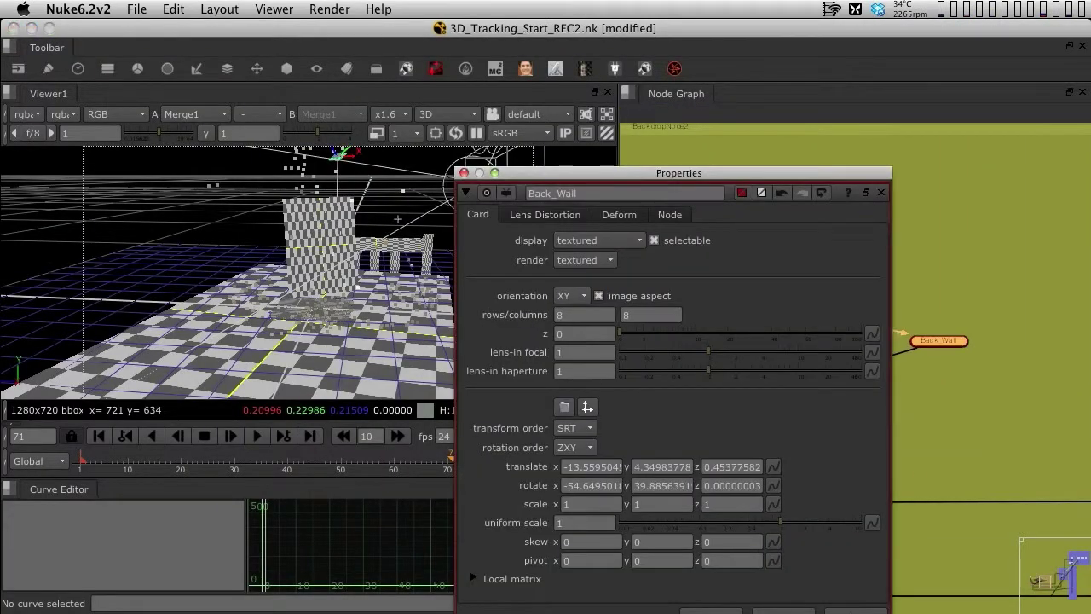
drag(597, 173, 885, 203)
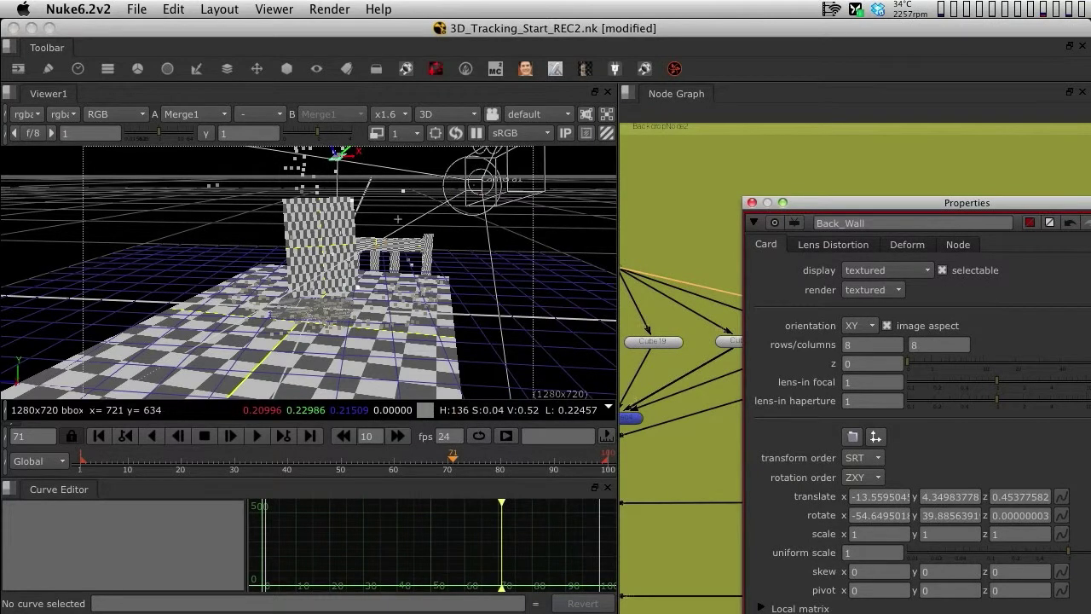
scroll(397, 219, down, 8)
super+drag(397, 219, 290, 253)
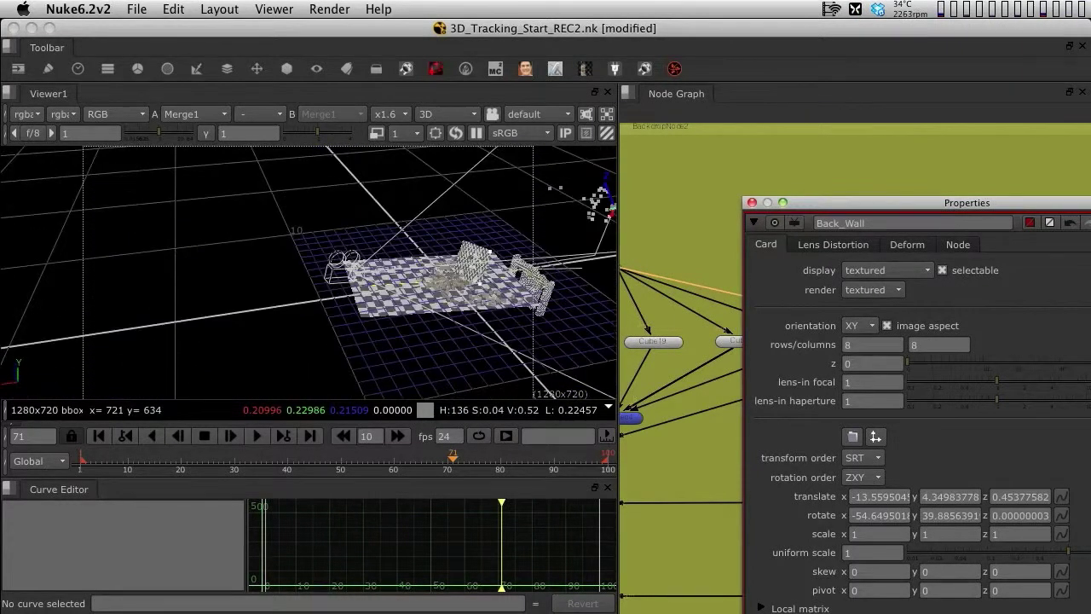
alt+drag(358, 256, 122, 287)
scroll(274, 263, up, 5)
- Enlarge the Back_Wall card by setting its uniform scale to 13
double_click(878, 553)
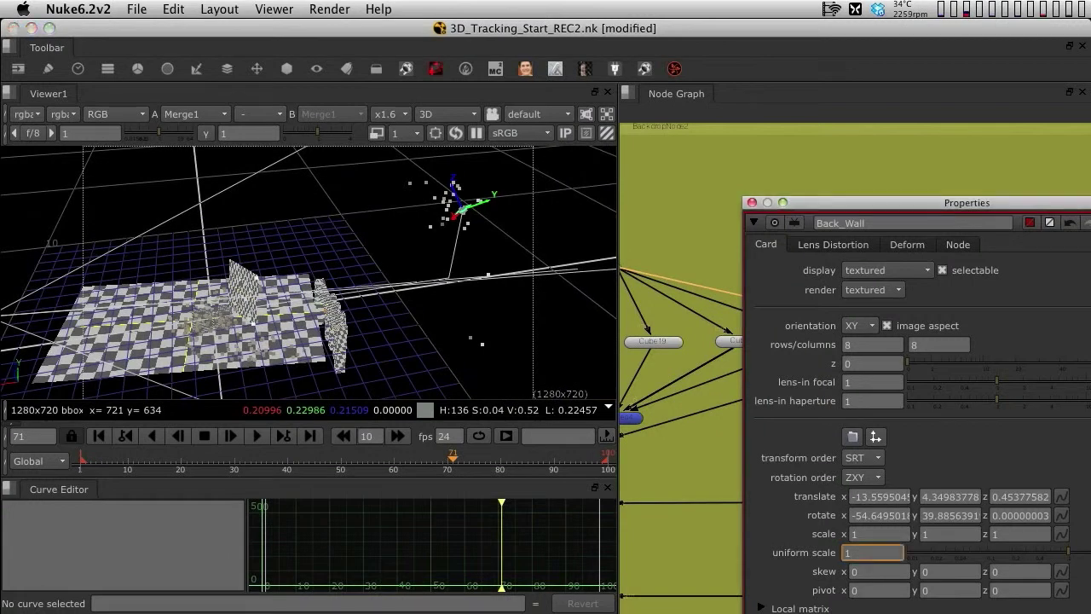
text(2)
key(Return)
key(Up)
key(Up)
key(Up)
key(Up)
key(Up)
key(Up)
key(Up)
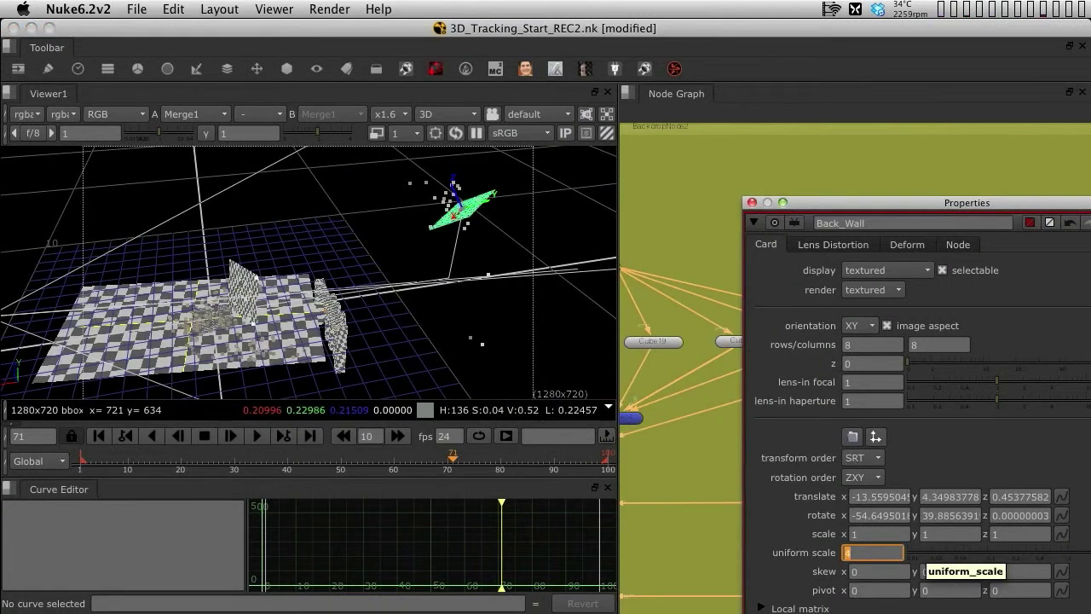
key(Up)
key(Up)
key(Up)
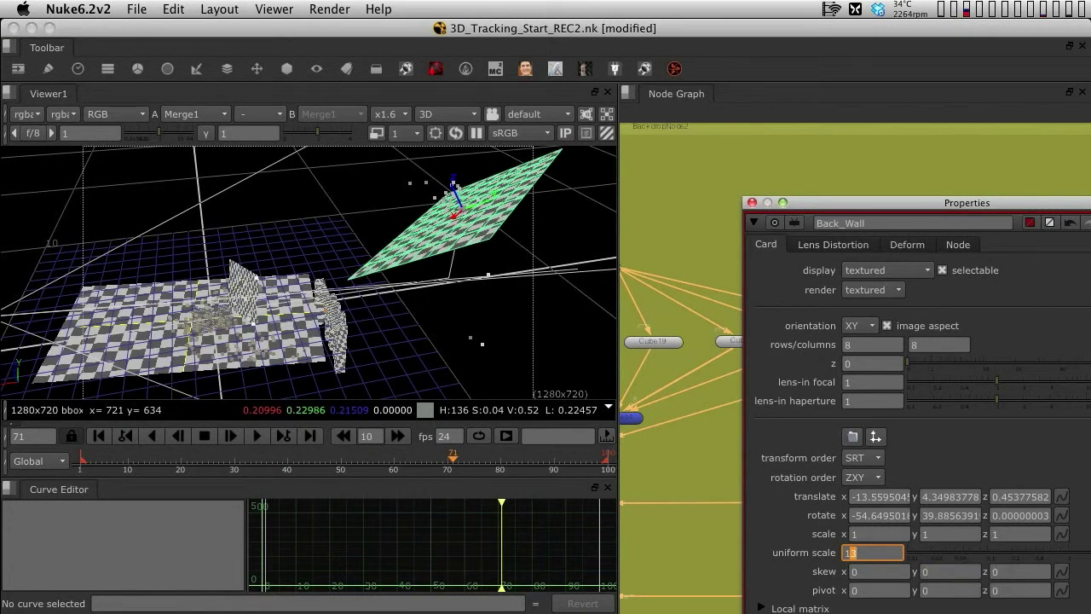
- View the scene from the side and set the Back_Wall card's X rotation to 0
super+drag(273, 256, 401, 247)
super+drag(376, 281, 450, 242)
scroll(324, 299, down, 5)
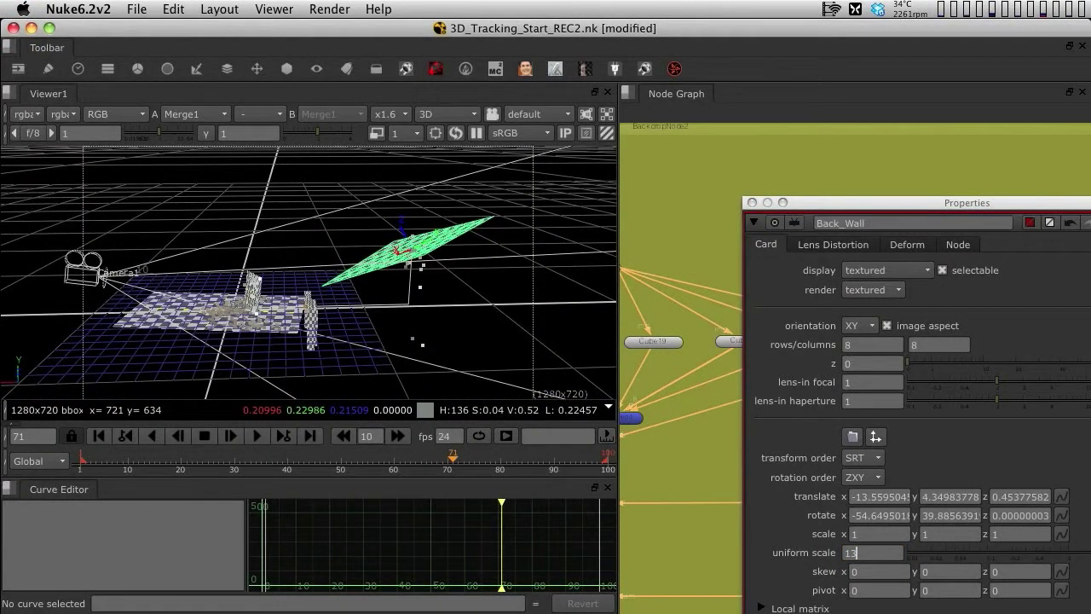
click(856, 516)
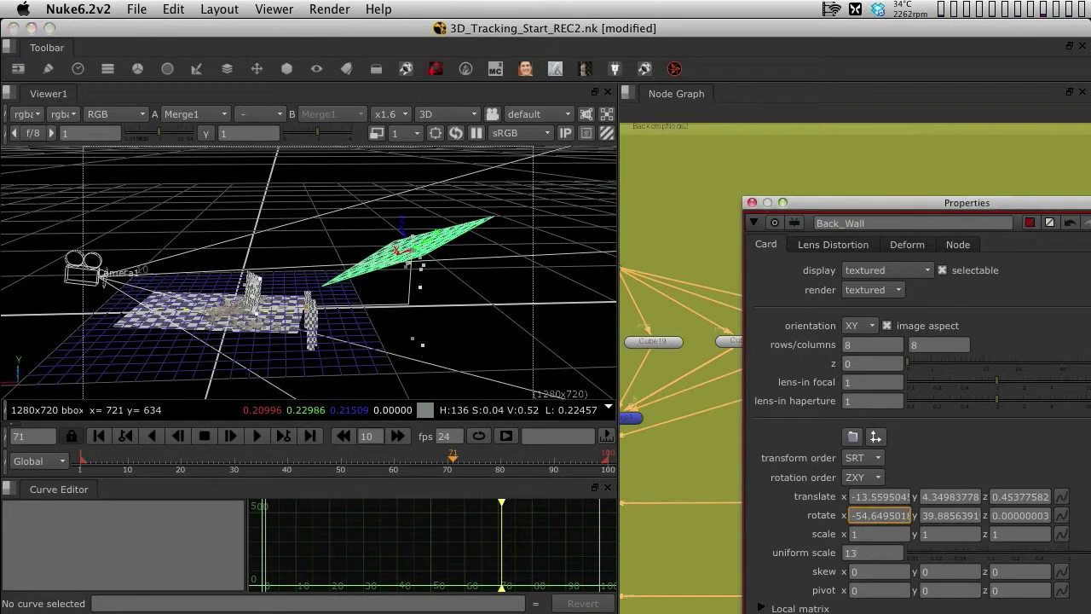
key(super+a)
text(0)
- Set the Back_Wall card's Y rotation to 90
click(929, 516)
key(Up)
key(Up)
key(Up)
key(Up)
key(Up)
key(Up)
key(Up)
key(Up)
key(Up)
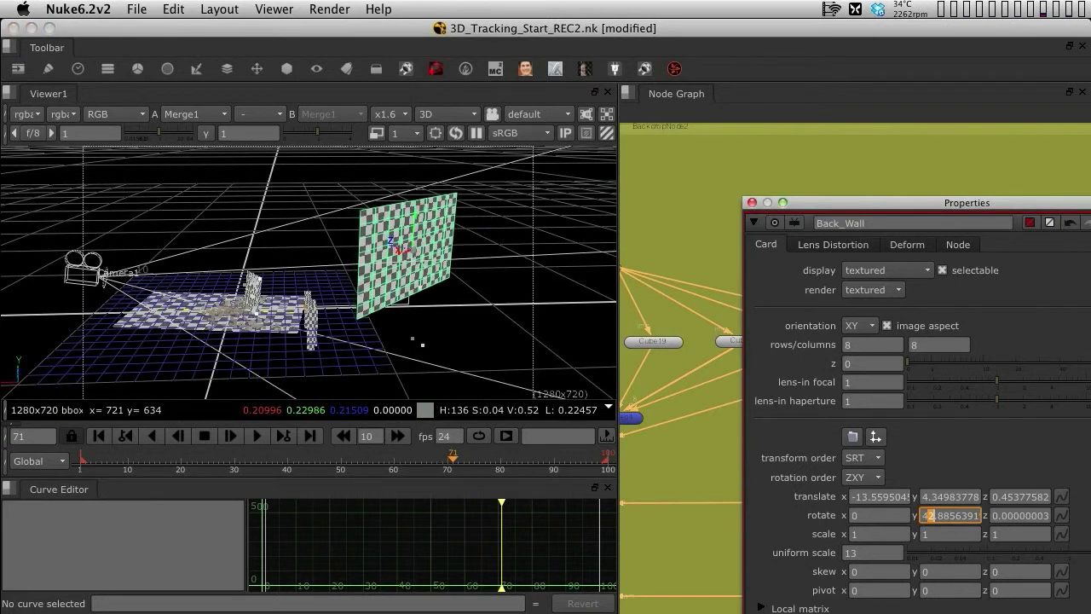
key(Up)
key(Up)
key(Up)
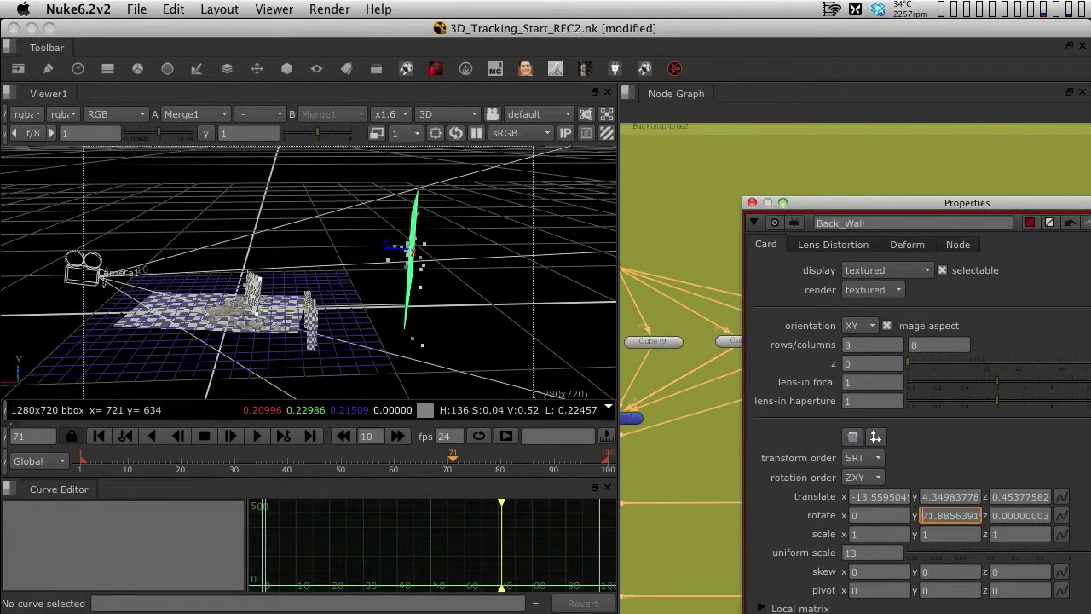
key(Return)
text(90)
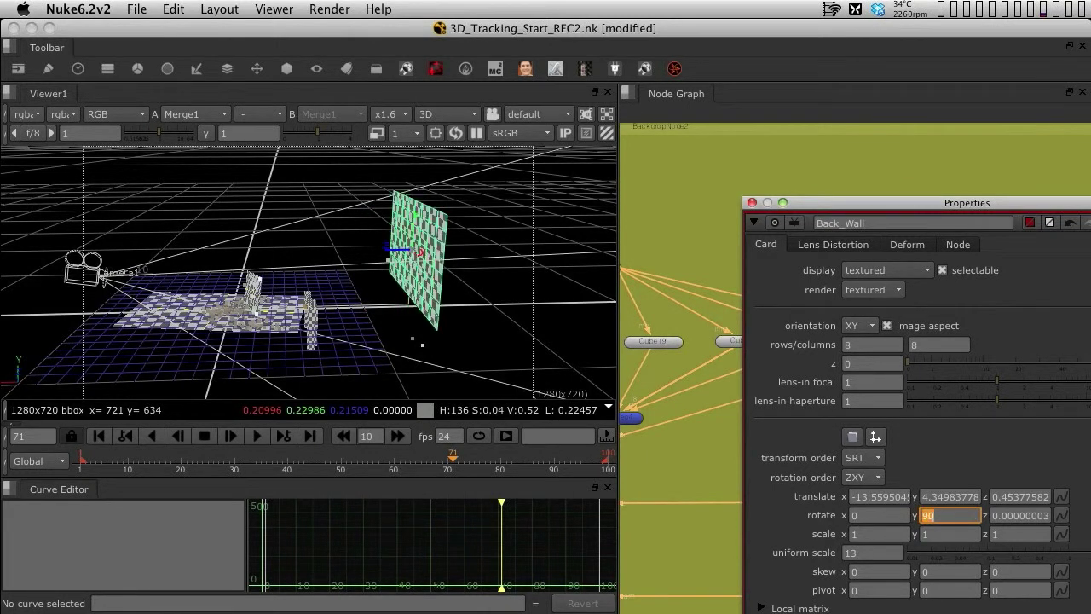
- Check the card over the footage at frame 34 and increase its uniform scale to 17
super+drag(222, 248, 426, 229)
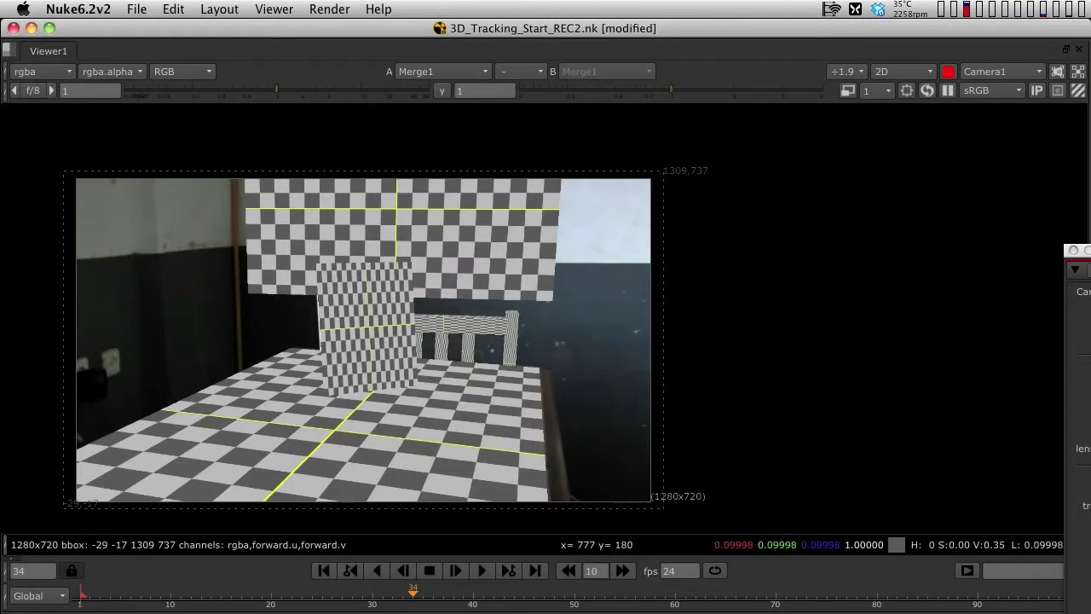
drag(1090, 250, 725, 134)
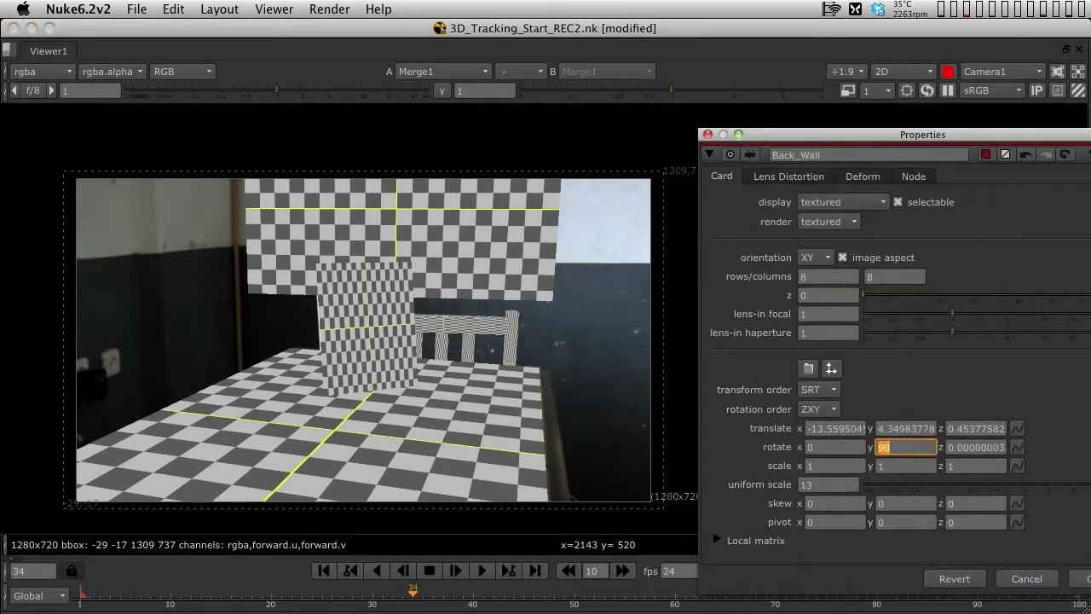
click(807, 484)
key(Up)
key(Up)
key(Up)
key(Up)
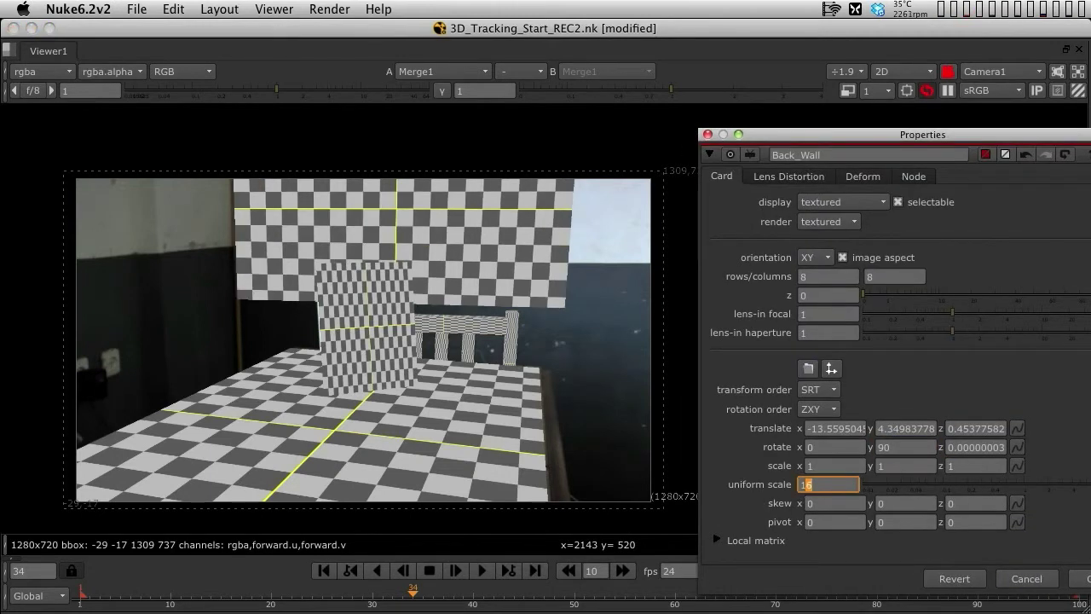
click(658, 143)
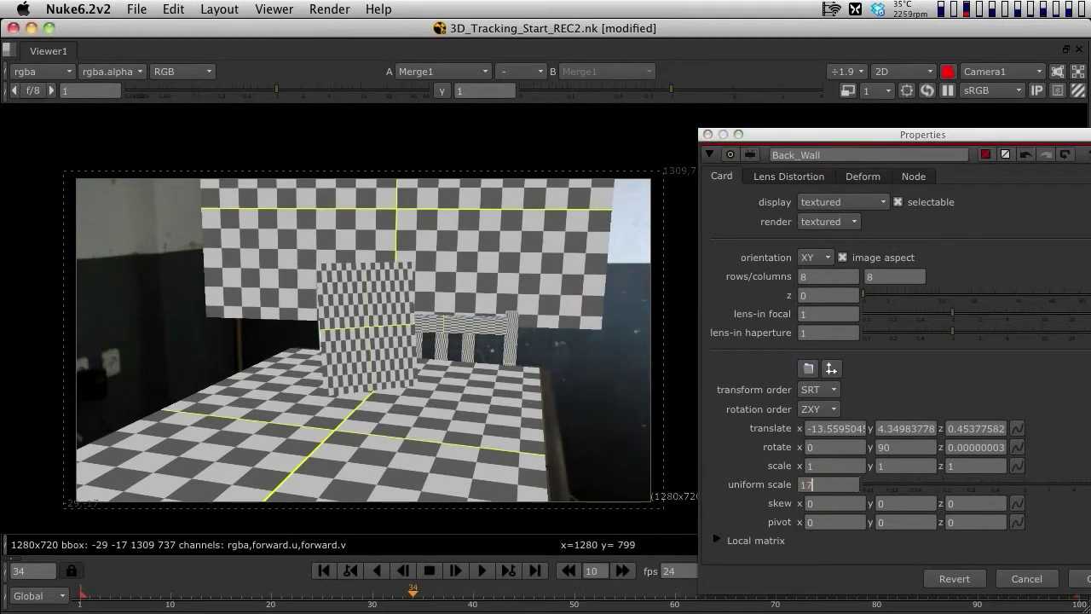
- Set the Back_Wall card's uniform scale to 25 and check its fit over the footage at frame 69
key(space)
middle_drag(580, 238, 434, 258)
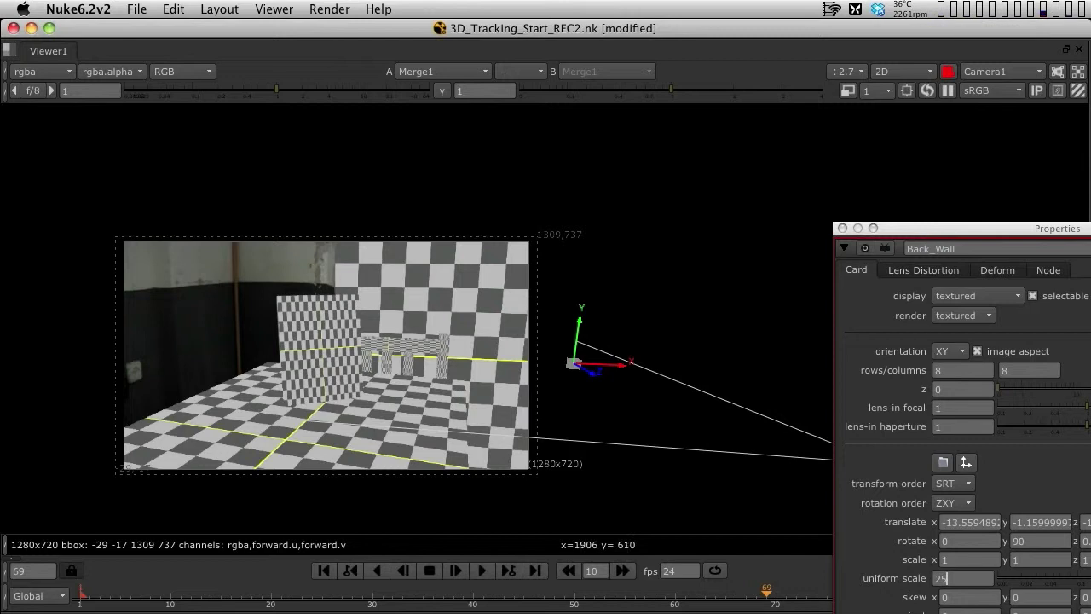
drag(1062, 228, 868, 136)
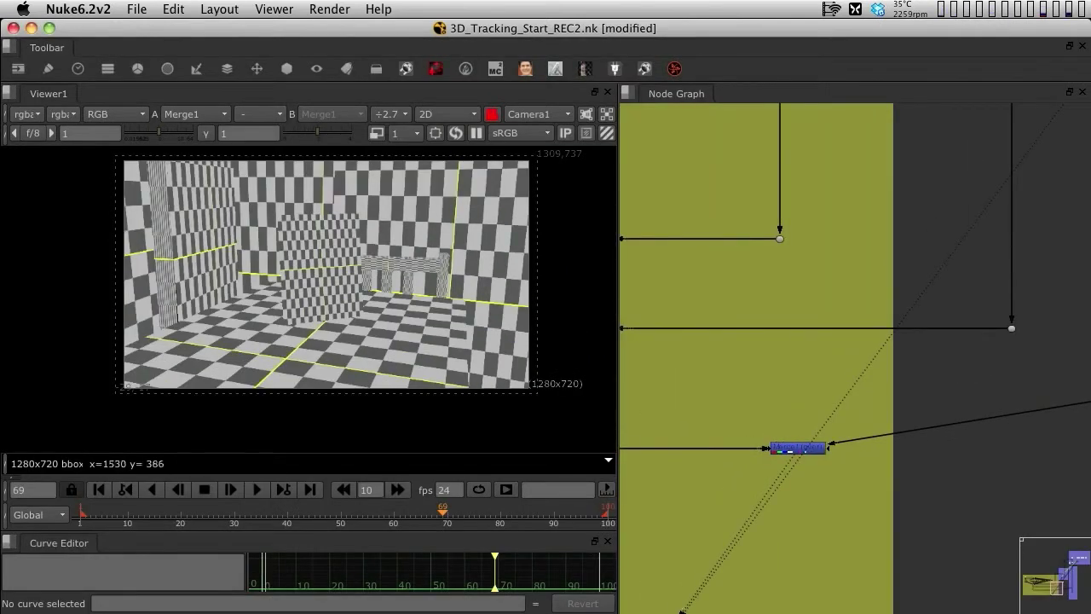
- Examine the modeled checkerboard room over the frame and in 3D, and play through the shot to check the geometry
key(space)
middle_drag(430, 356, 727, 289)
scroll(721, 290, up, 2)
scroll(801, 280, up, 1)
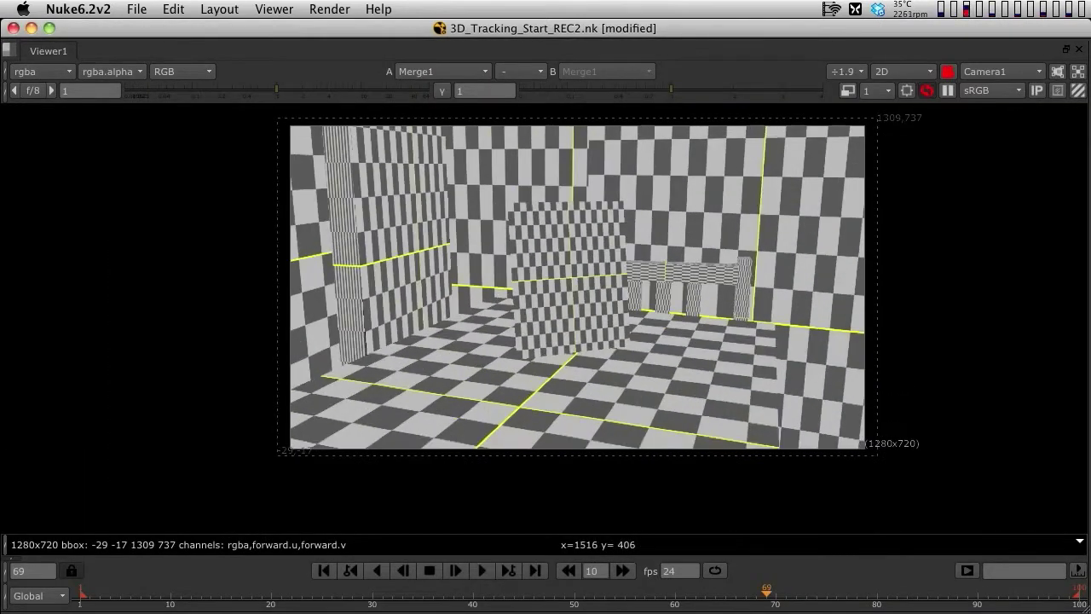
key(Tab)
scroll(805, 290, down, 6)
scroll(692, 300, up, 5)
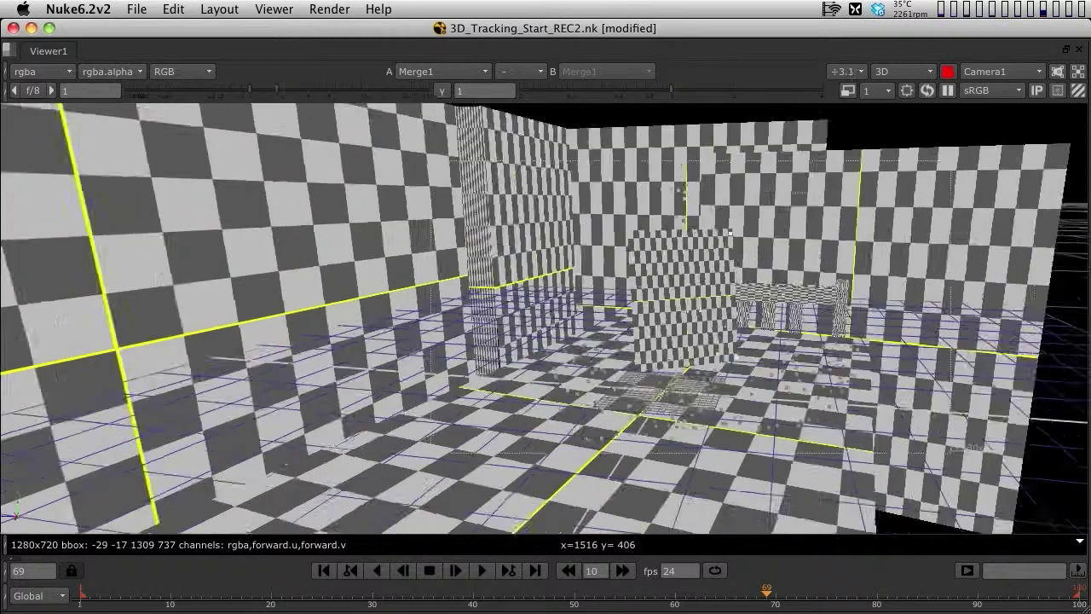
middle_drag(688, 300, 544, 315)
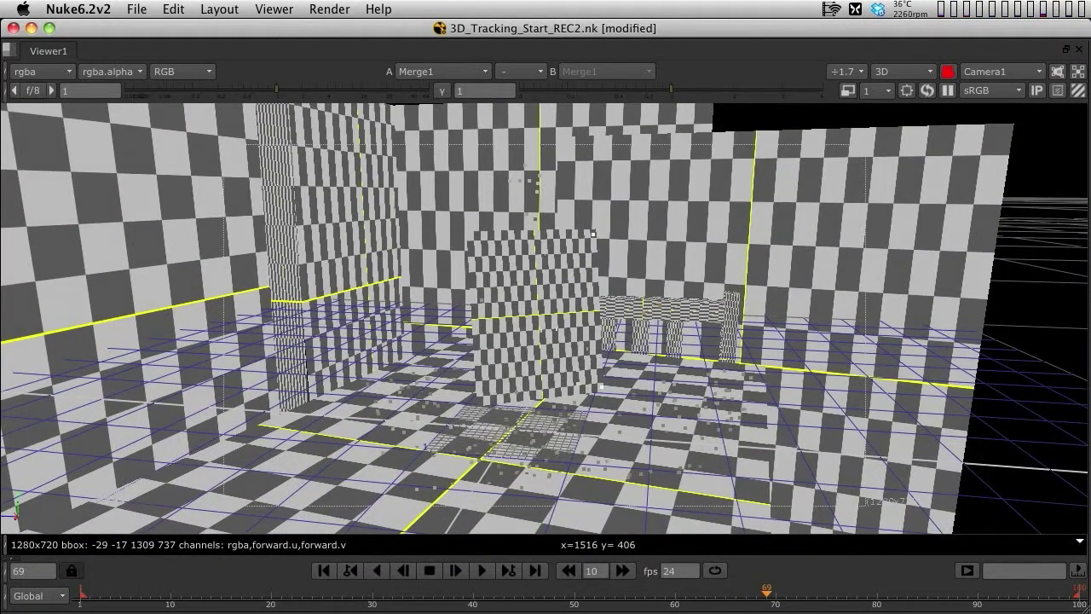
key(l)
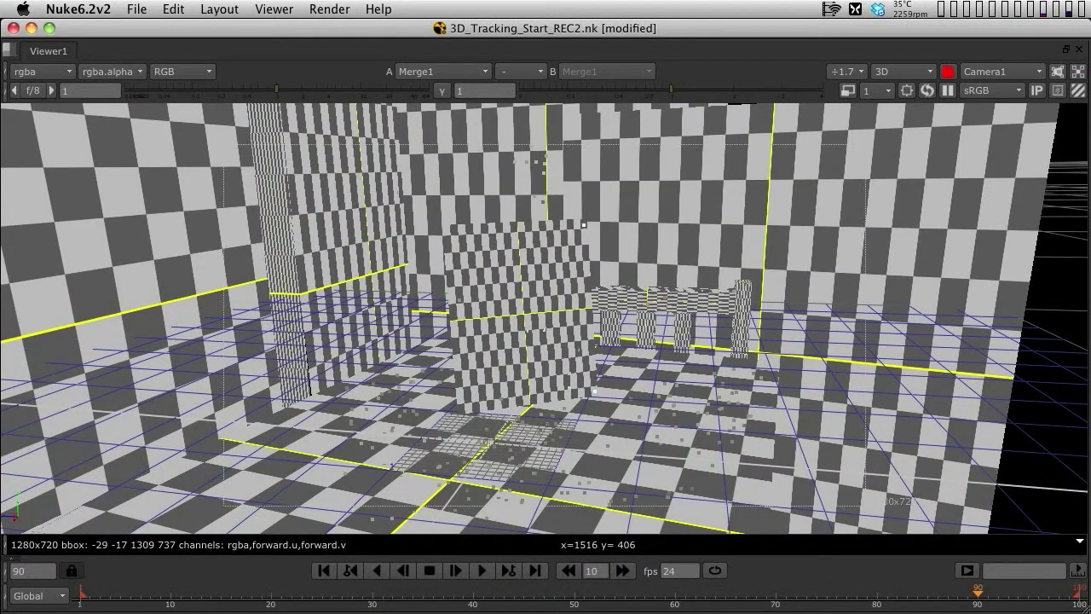
key(space)
key(space)
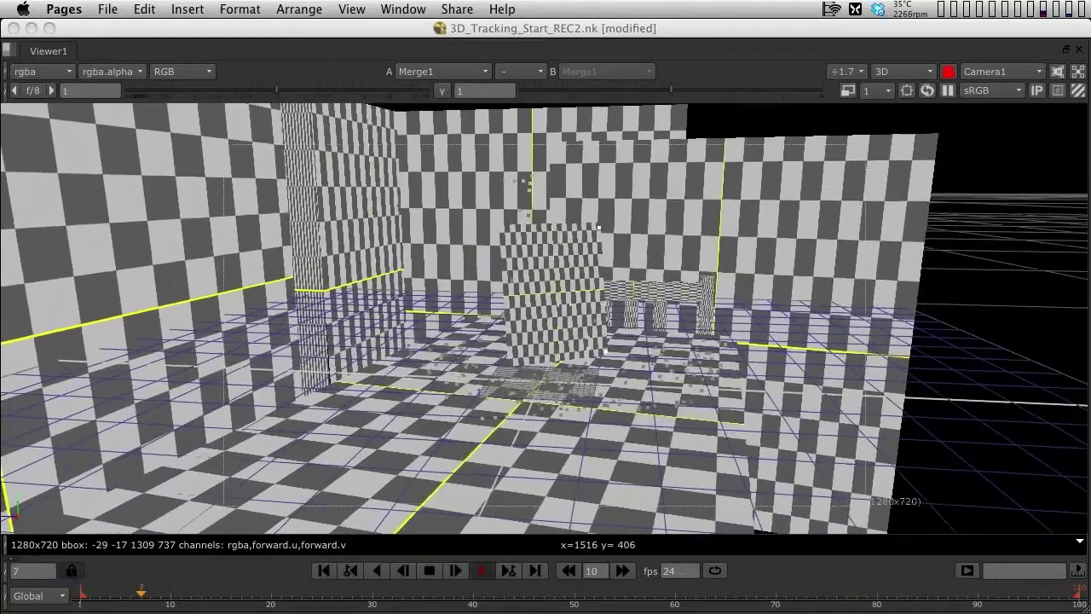
- Cut the glass.psd Read node out of the Stage One section of the node graph
key(space)
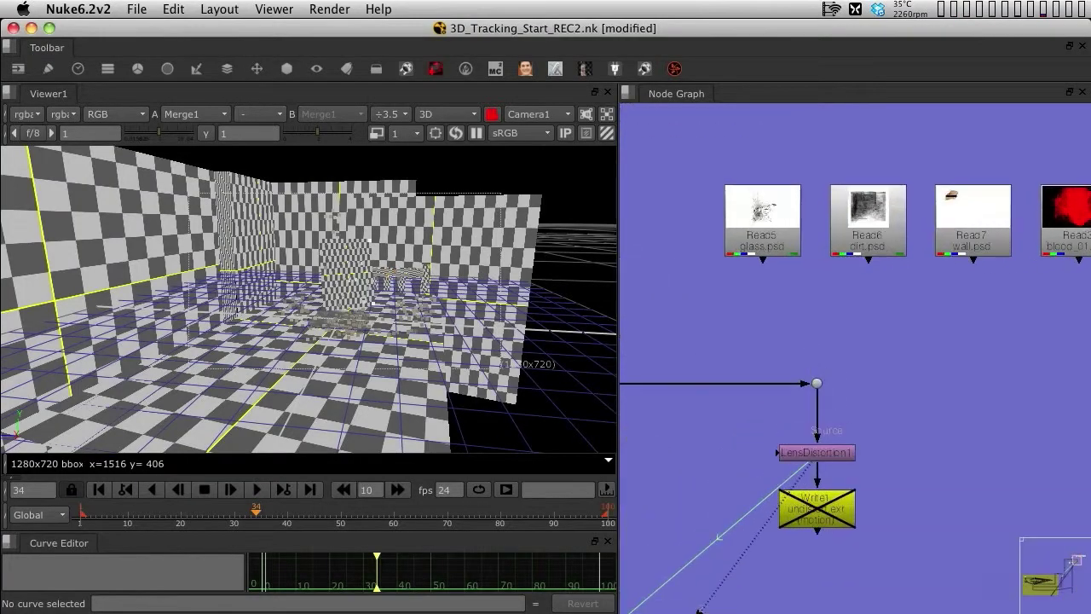
click(763, 224)
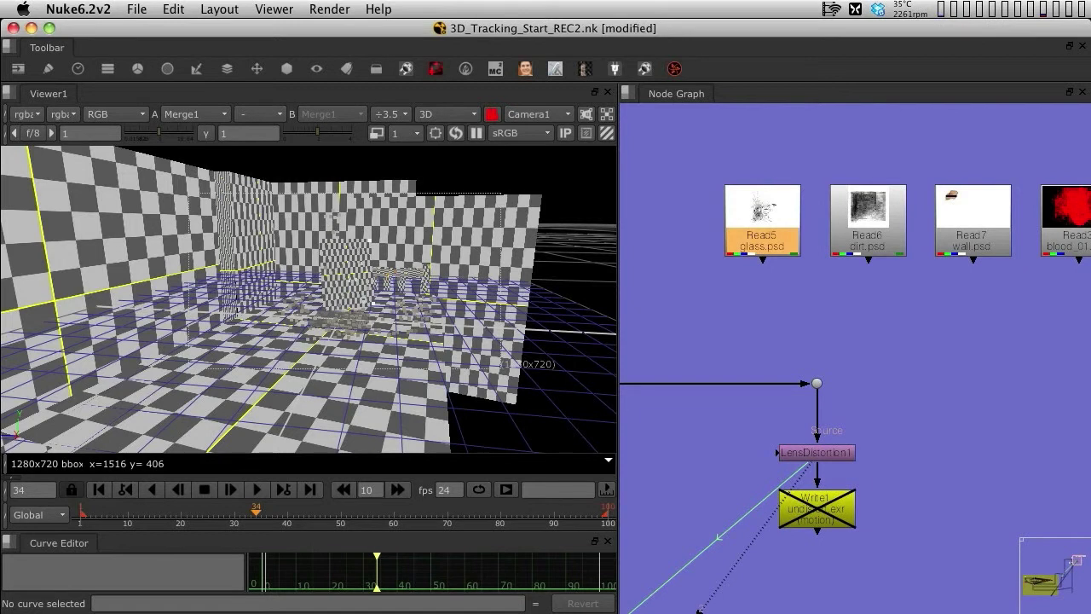
drag(758, 207, 751, 208)
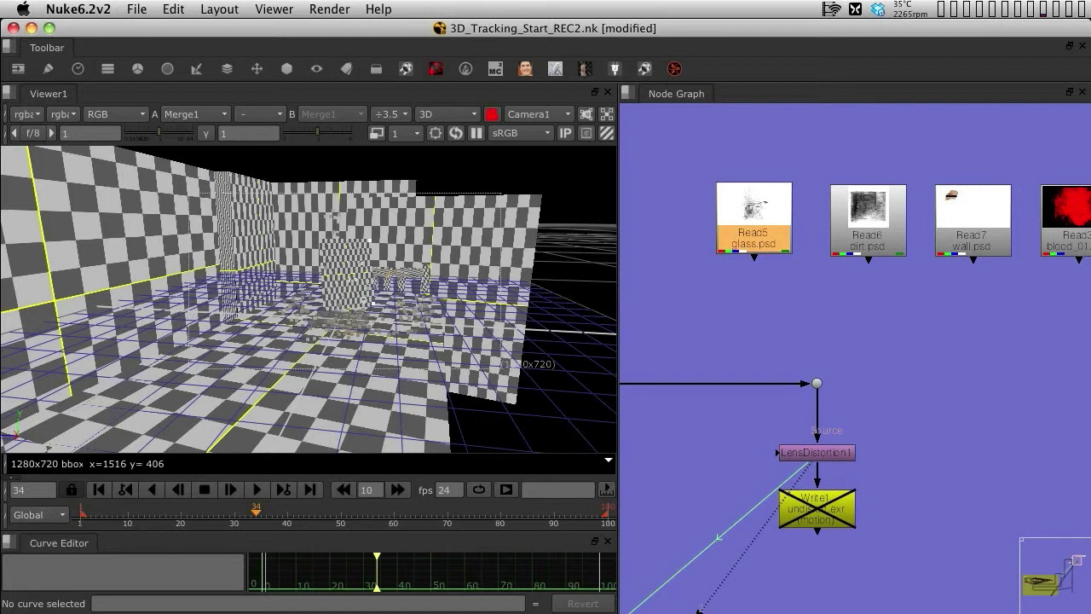
key(super+x)
- Paste the glass.psd Read node into the empty area below the Stage 03 backdrop
scroll(788, 301, down, 8)
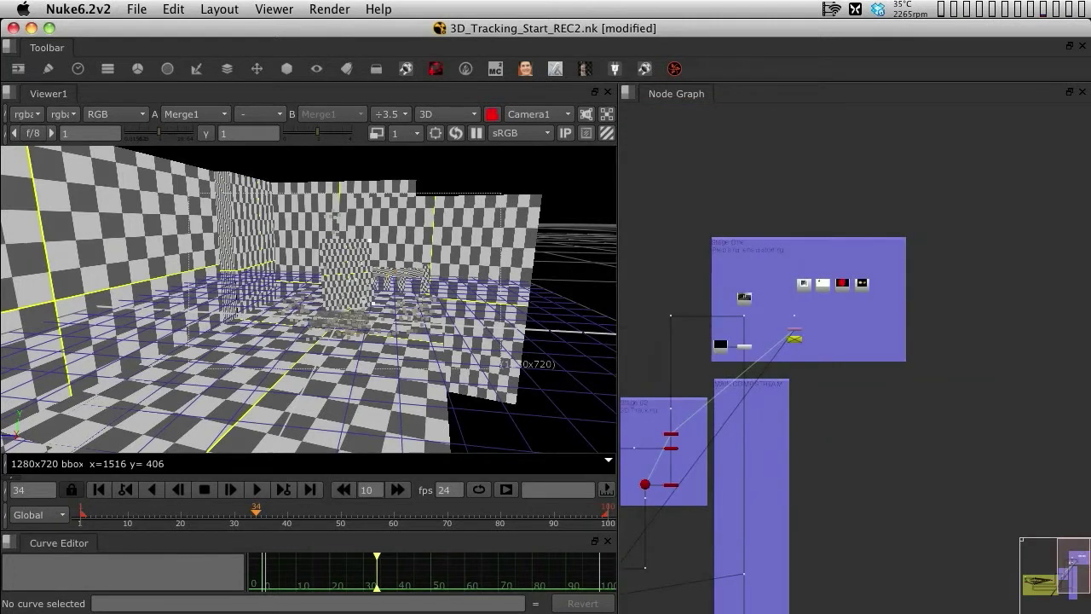
middle_drag(788, 341, 1005, 128)
middle_drag(763, 400, 850, 312)
scroll(838, 362, down, 2)
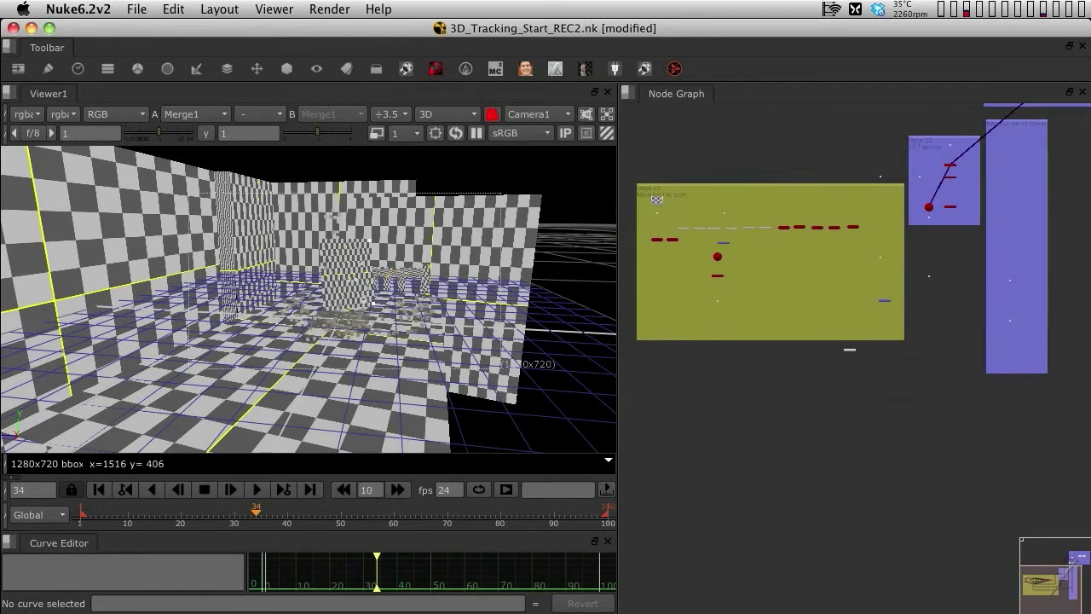
key(space)
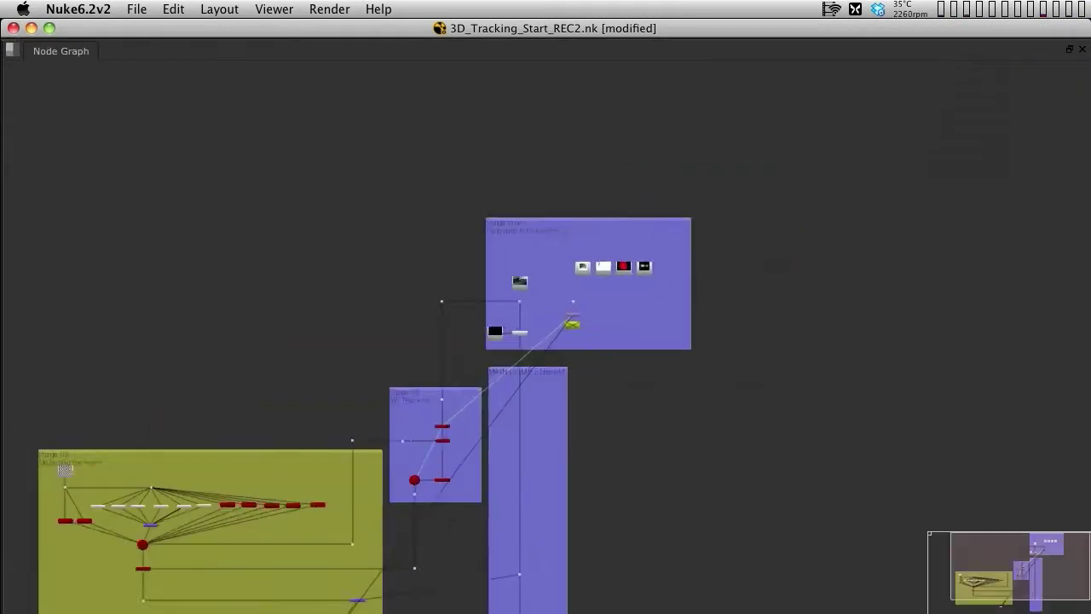
scroll(551, 273, up, 4)
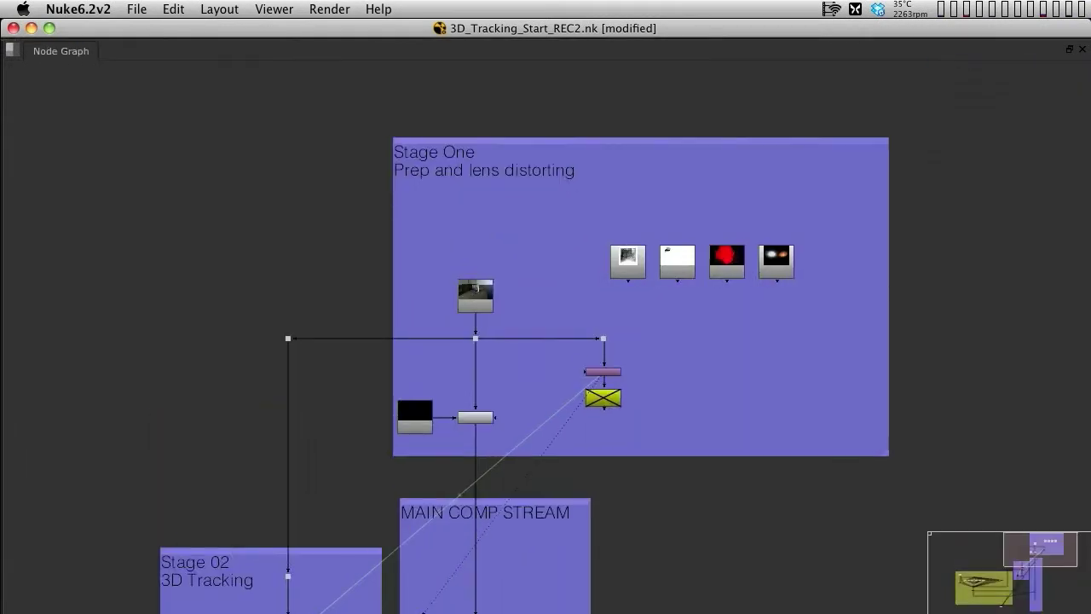
middle_drag(546, 460, 692, 94)
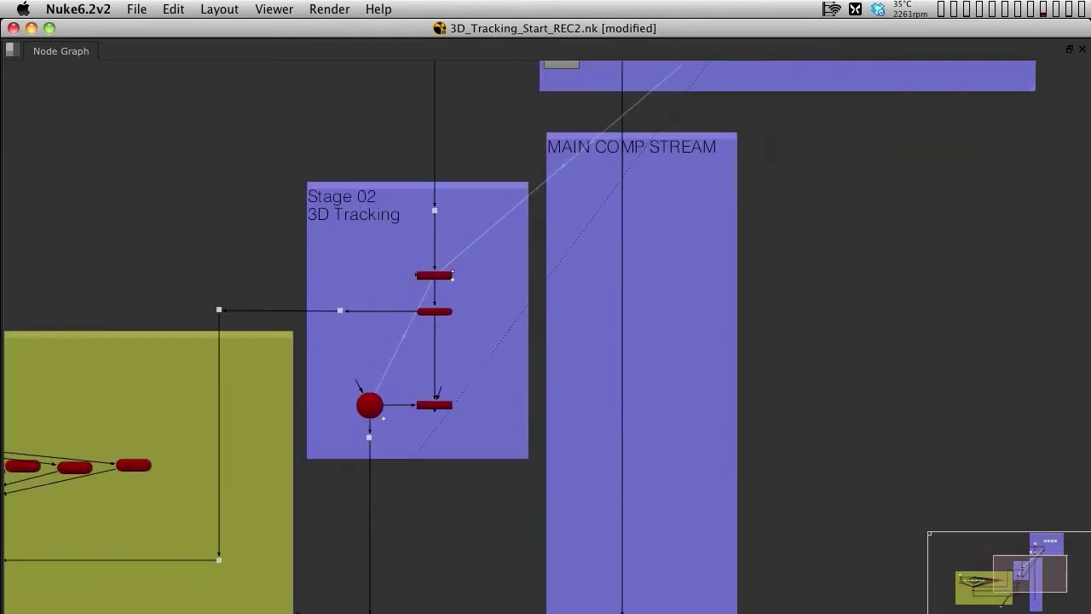
middle_drag(444, 341, 659, 344)
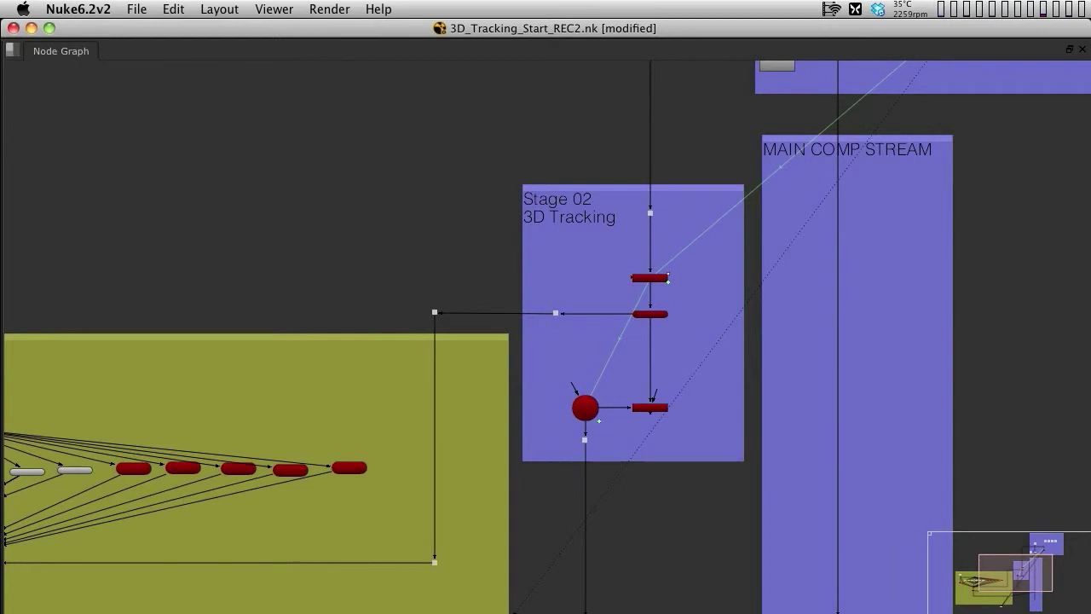
middle_drag(366, 384, 731, 242)
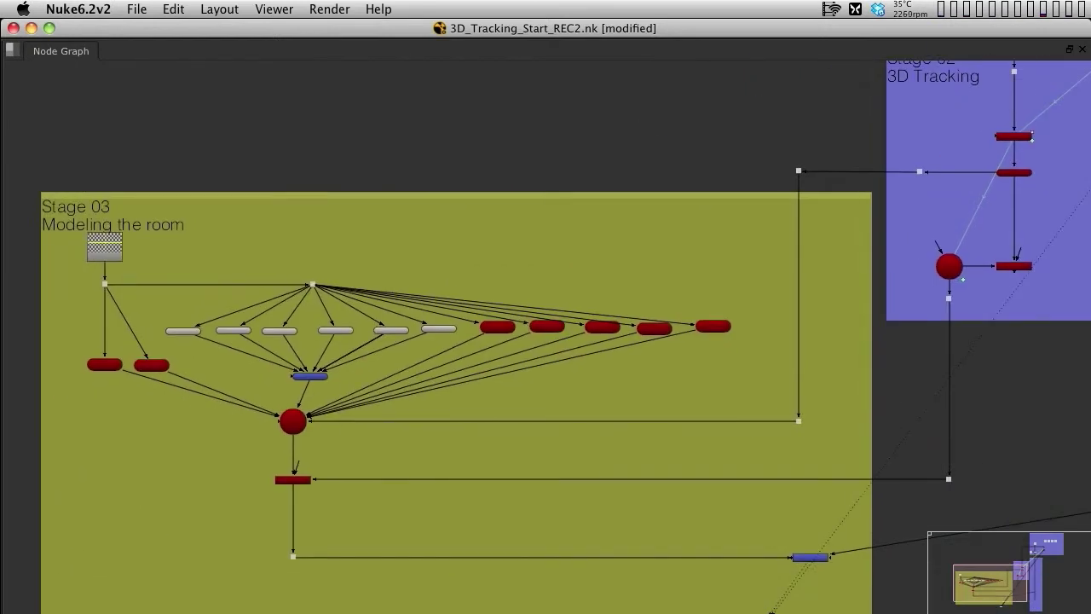
middle_drag(767, 597, 433, 188)
scroll(433, 188, down, 3)
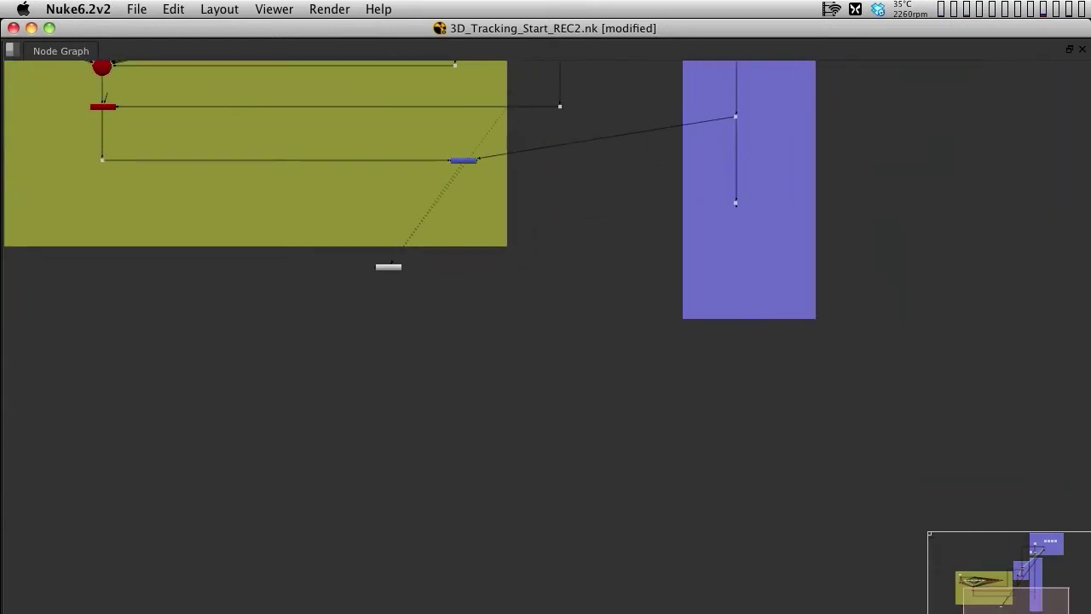
key(super+v)
drag(395, 378, 314, 353)
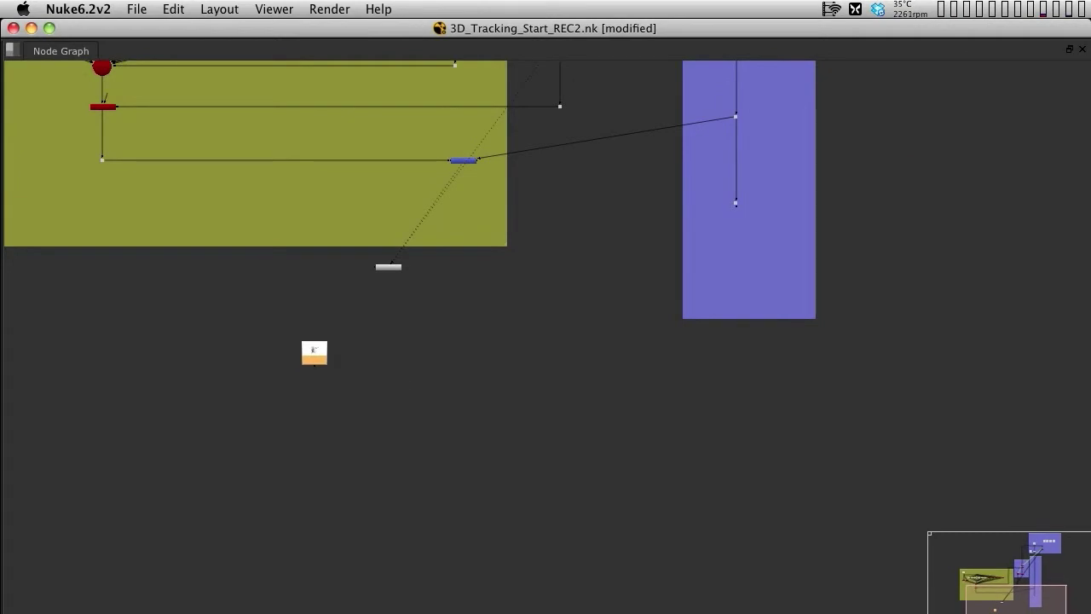
- Display the glass.psd image in the viewer and examine the shattered glass texture
key(space)
key(1)
middle_drag(673, 283, 895, 276)
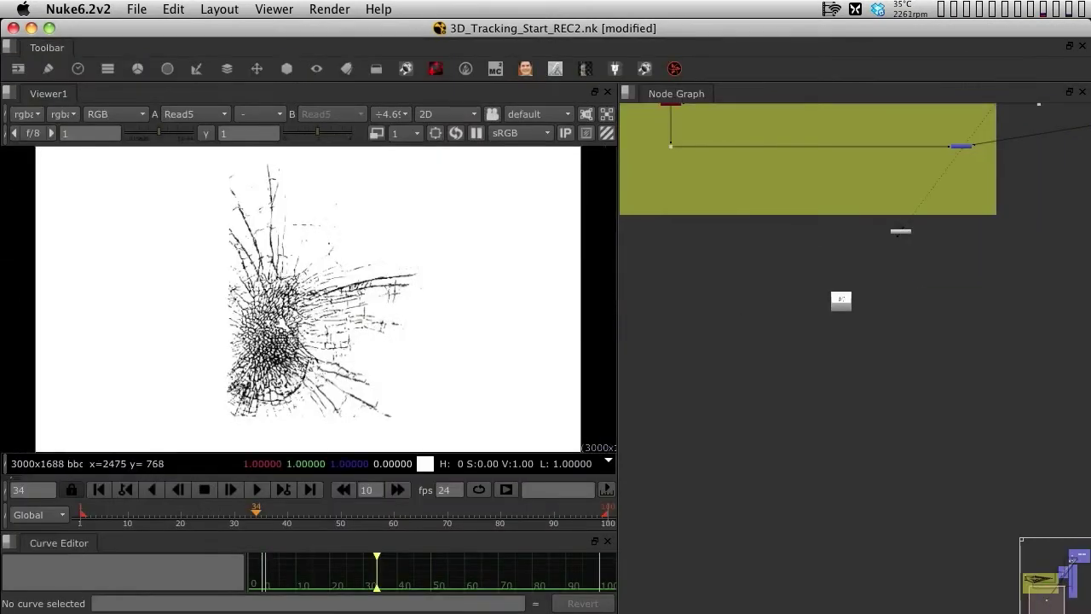
click(841, 301)
click(213, 323)
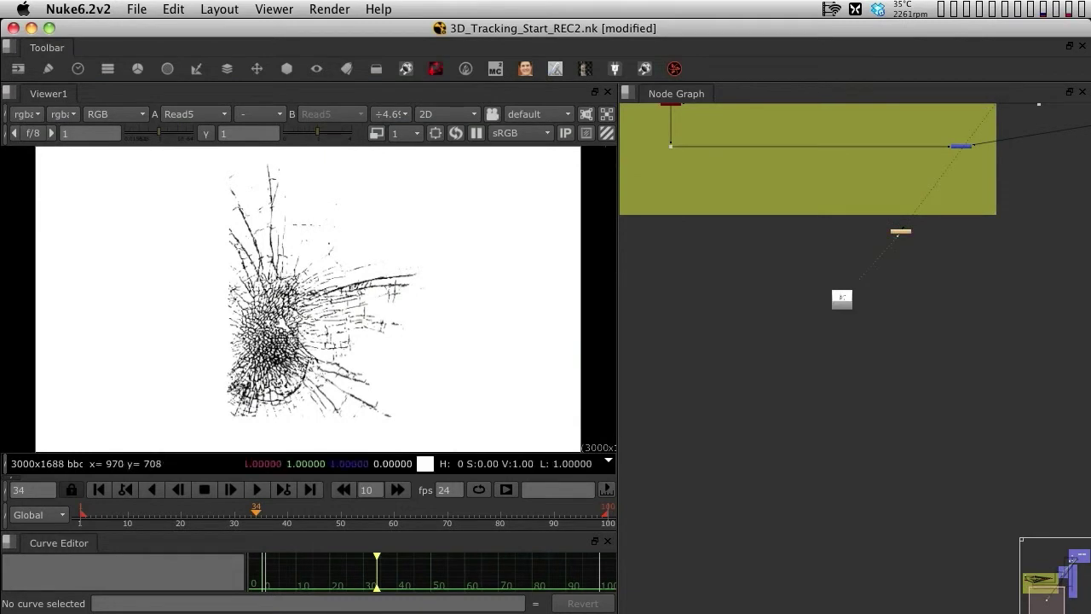
scroll(212, 324, up, 3)
scroll(335, 296, down, 4)
- View the glass layer and the glass_crack layer of glass.psd in turn
click(26, 114)
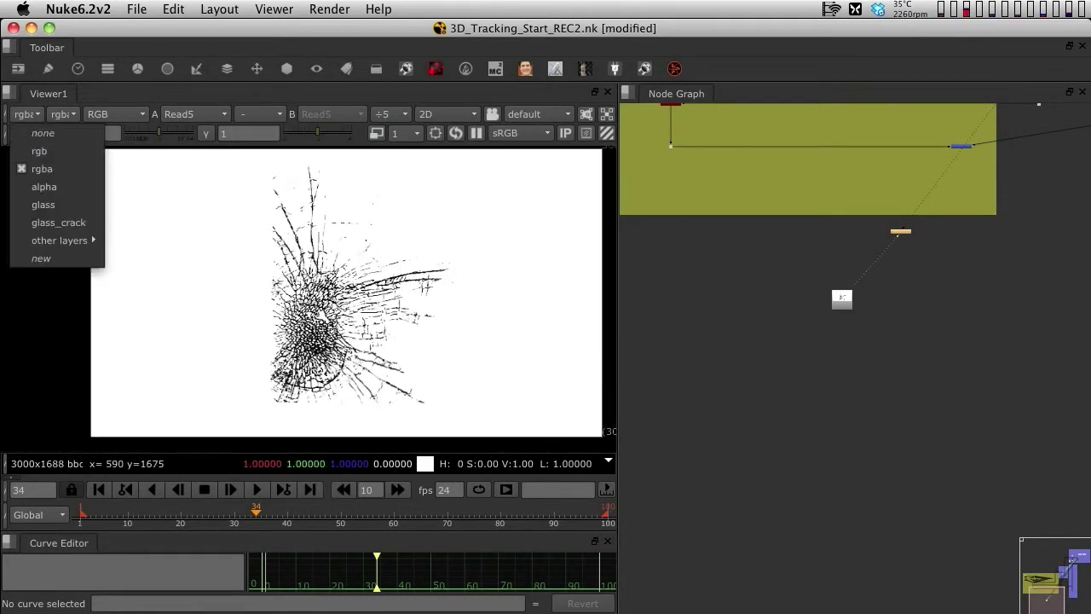
click(42, 204)
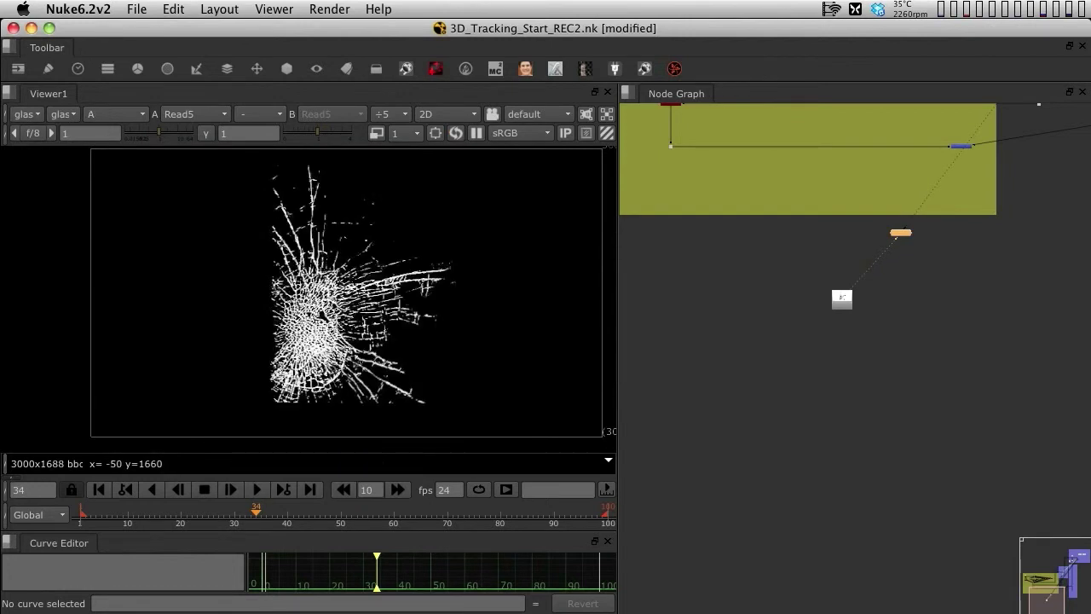
click(26, 113)
click(59, 223)
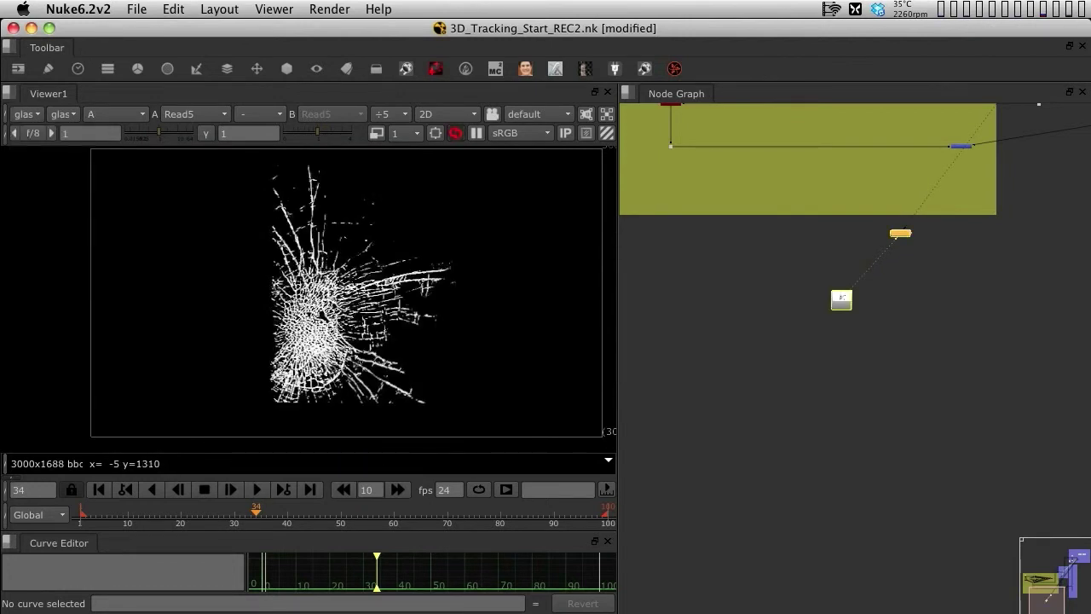
click(26, 114)
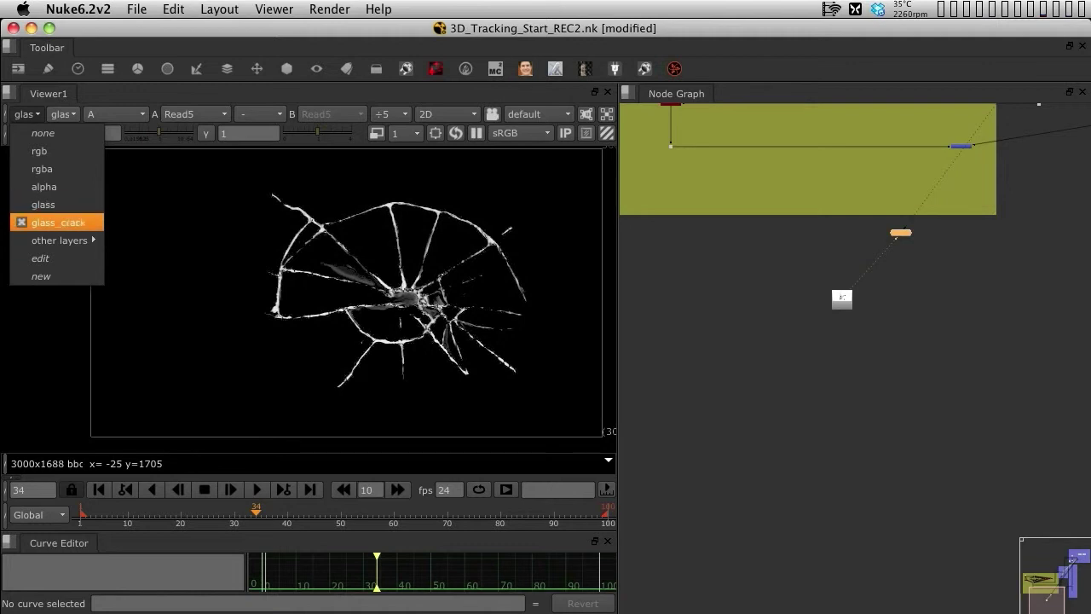
click(72, 222)
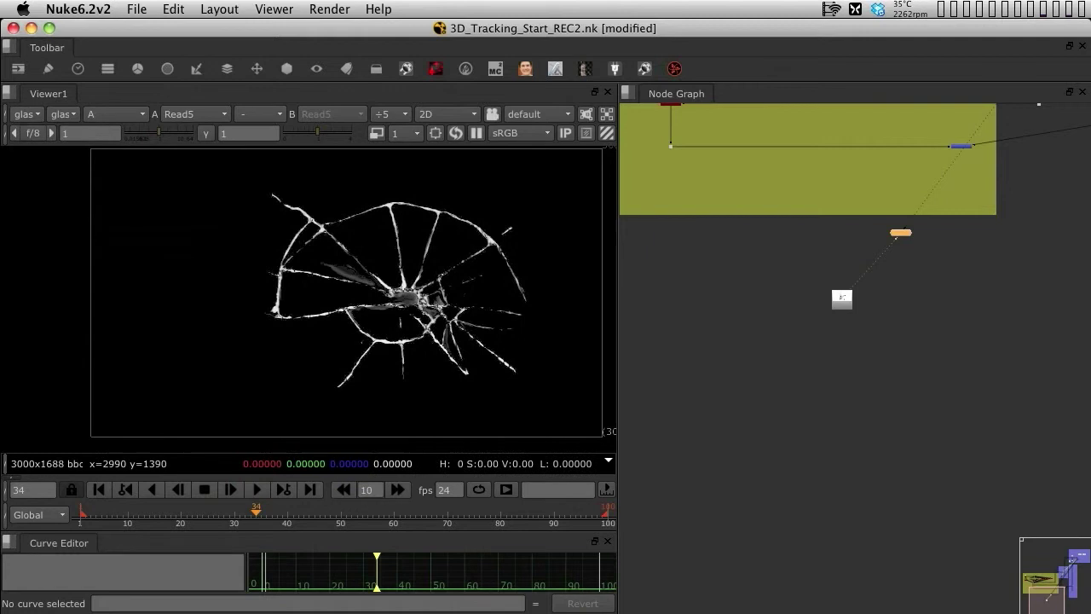
- Show the original room footage in full color and examine the picture frame on the table up close
scroll(756, 214, down, 4)
middle_drag(756, 213, 647, 460)
scroll(772, 291, up, 6)
key(1)
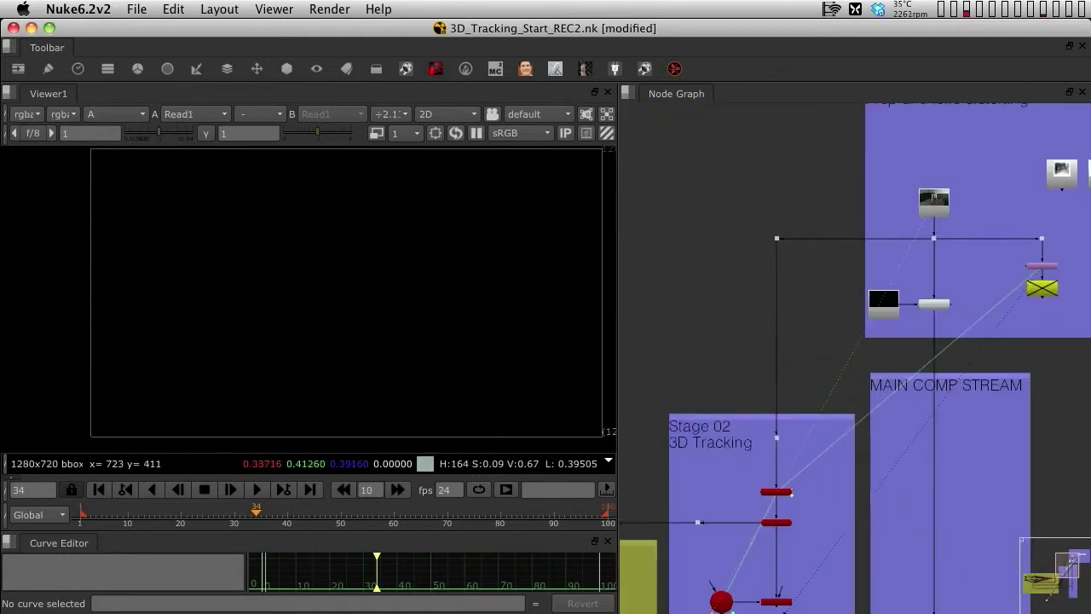
key(a)
scroll(389, 256, up, 5)
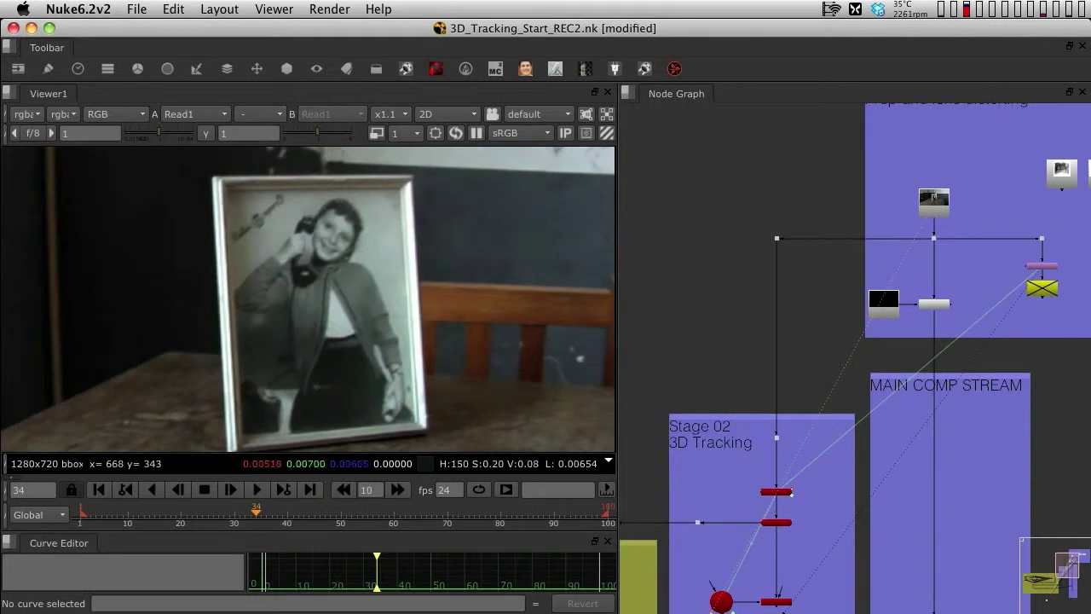
scroll(375, 307, down, 4)
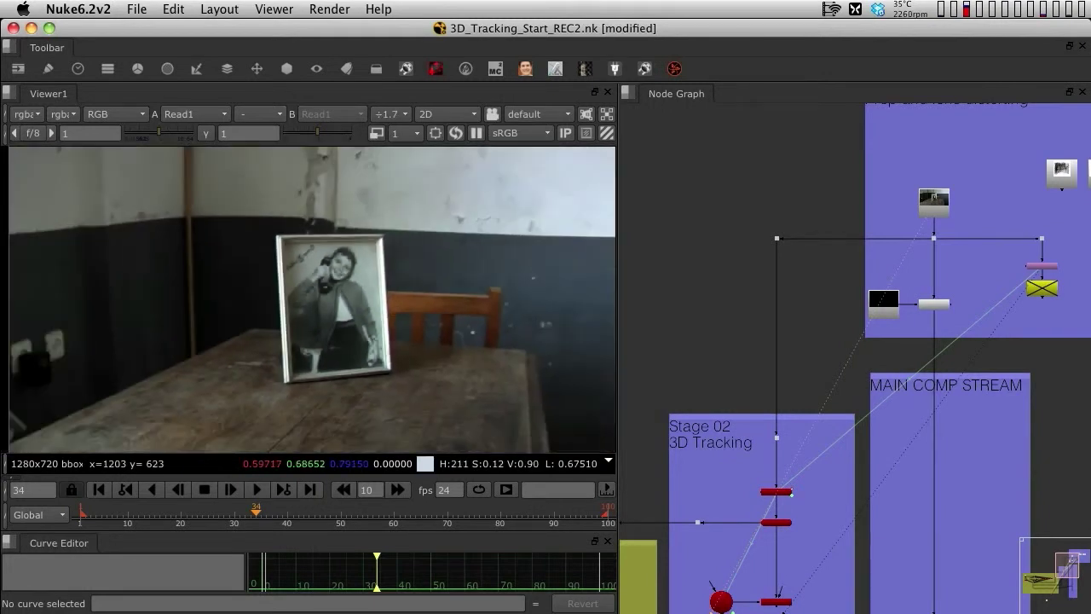
- Copy the Scene2 and ScanlineRender nodes from Stage 03 and place the copies below the glass.psd node
middle_drag(810, 409, 847, 273)
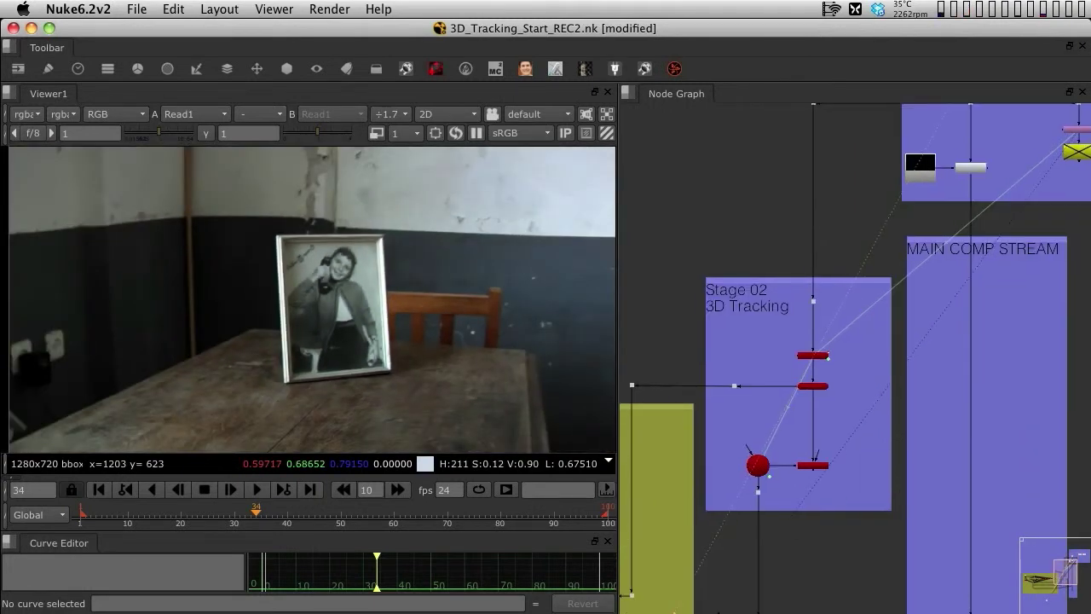
scroll(857, 288, down, 4)
middle_drag(767, 375, 1086, 306)
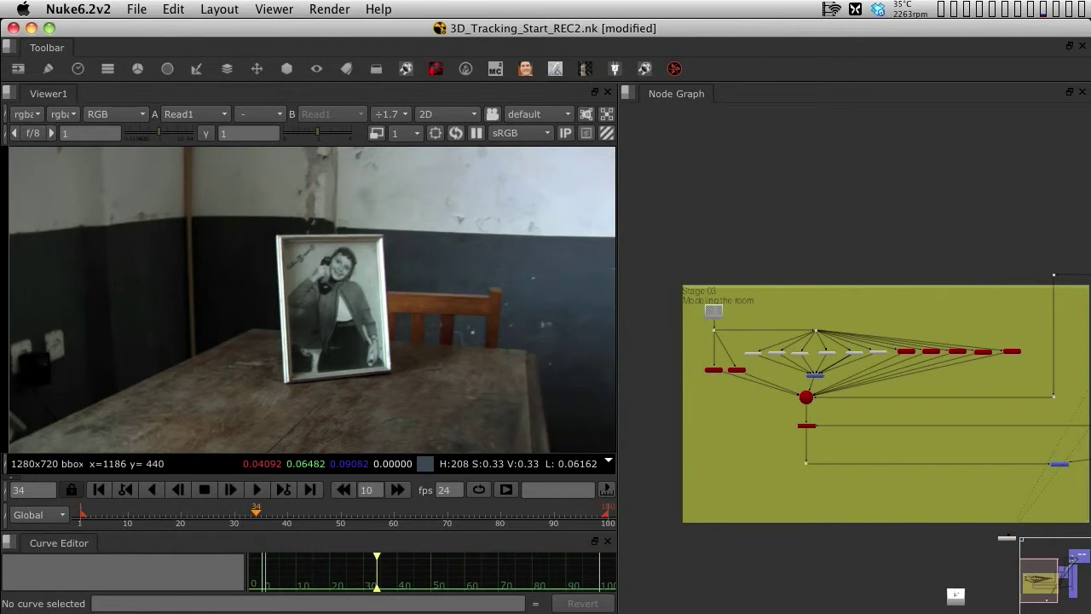
key(space)
scroll(595, 394, up, 6)
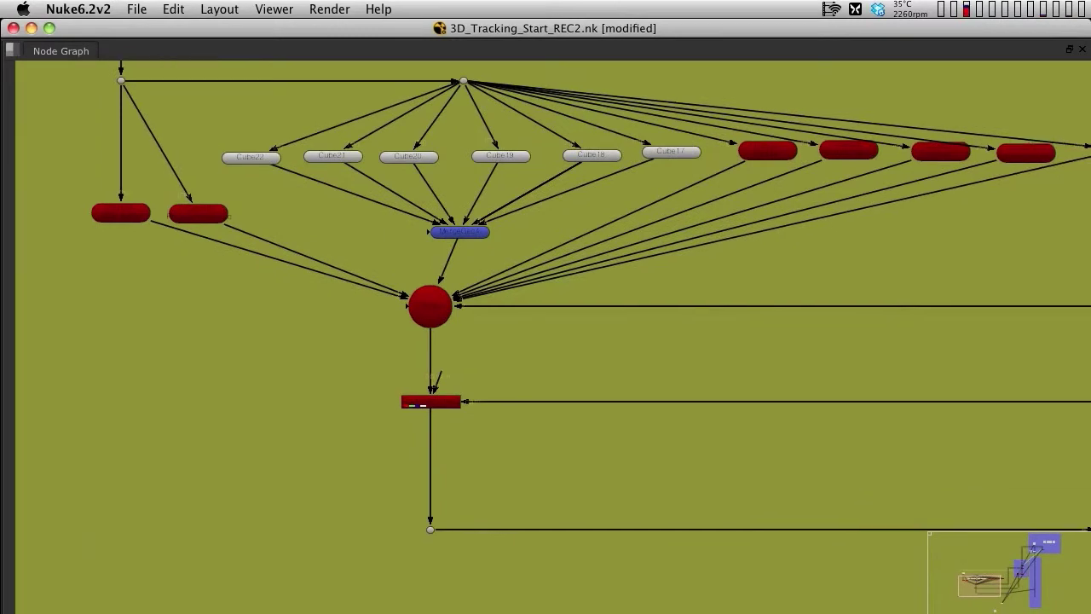
drag(372, 266, 528, 461)
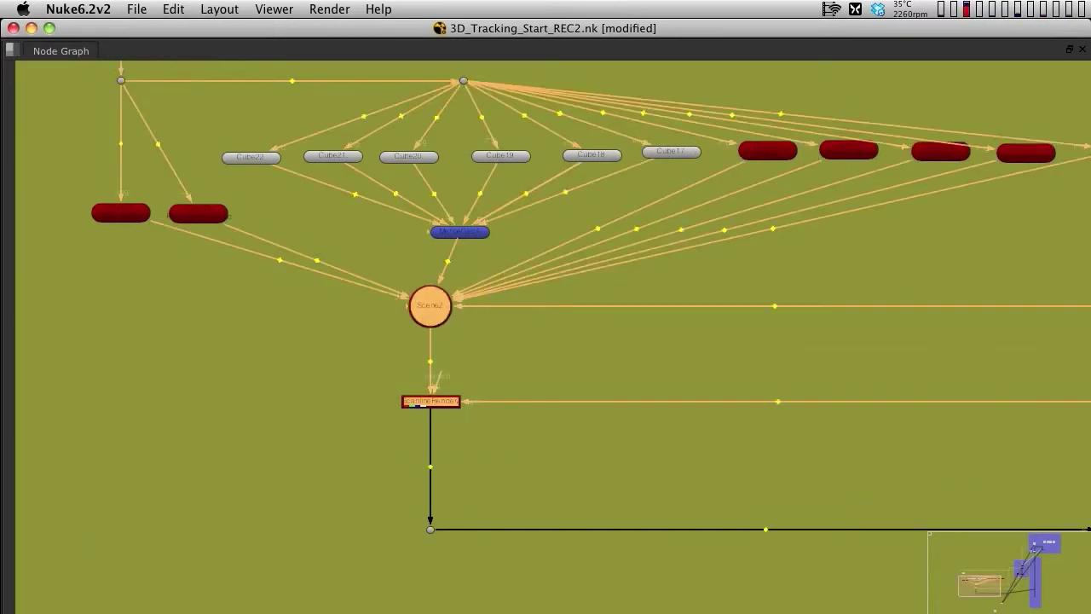
middle_drag(528, 461, 149, 207)
middle_drag(528, 562, 353, 61)
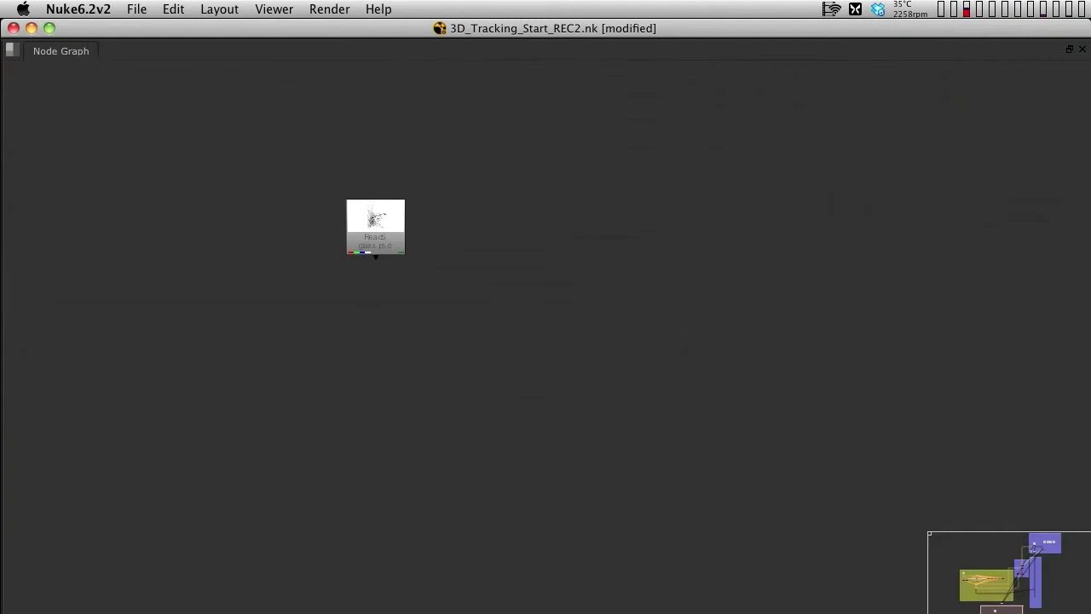
key(super+v)
drag(483, 336, 370, 397)
middle_drag(370, 213, 770, 573)
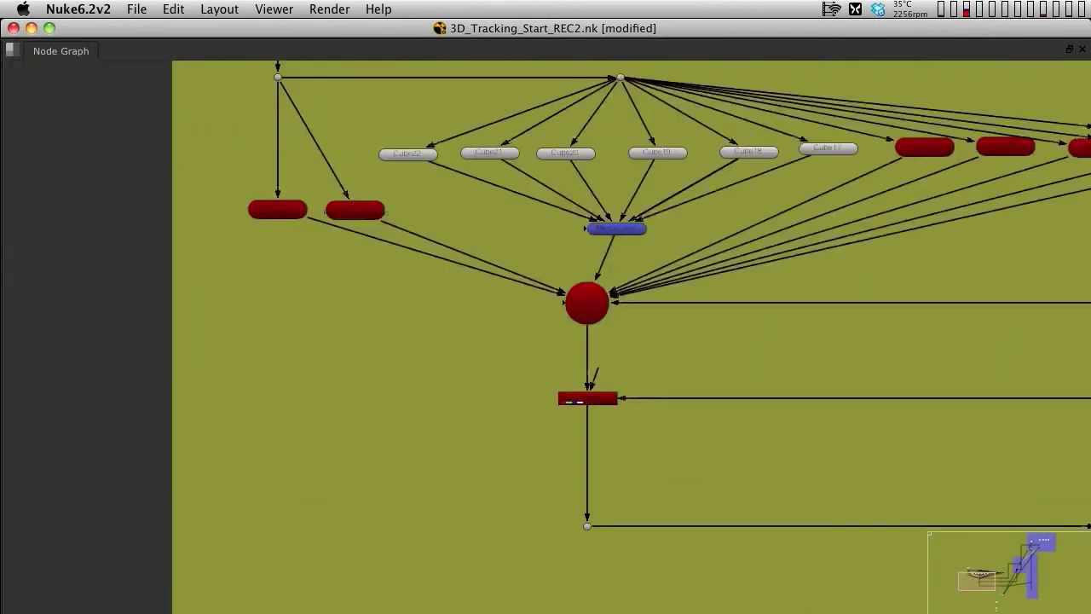
- Copy the Photo Frame blood card from Stage 03, paste it below glass.psd and connect it to the copied Scene node
middle_drag(267, 222, 350, 281)
scroll(351, 282, up, 5)
click(539, 256)
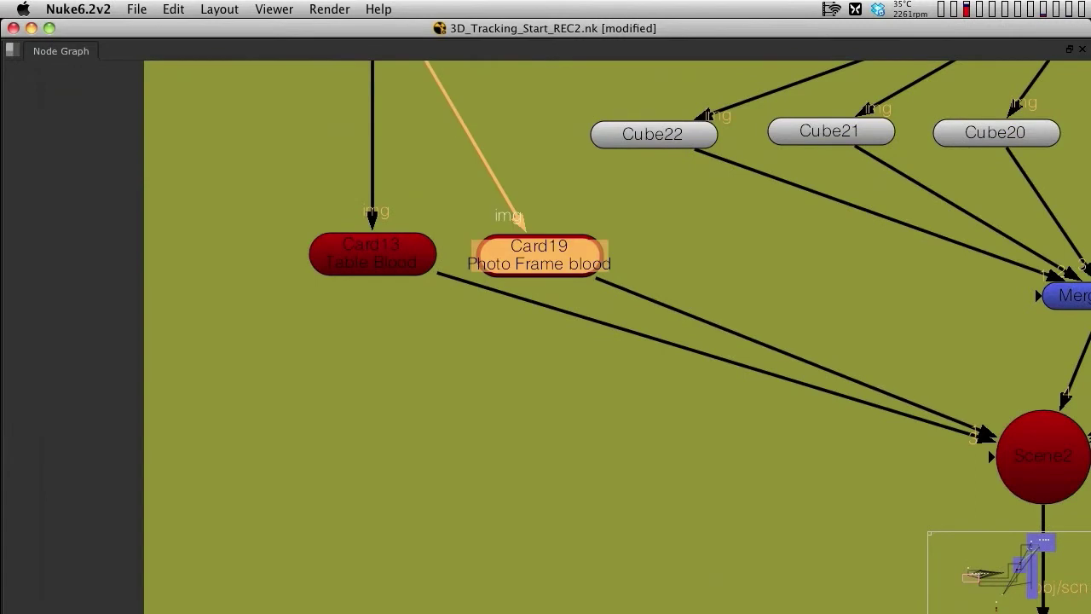
key(super+c)
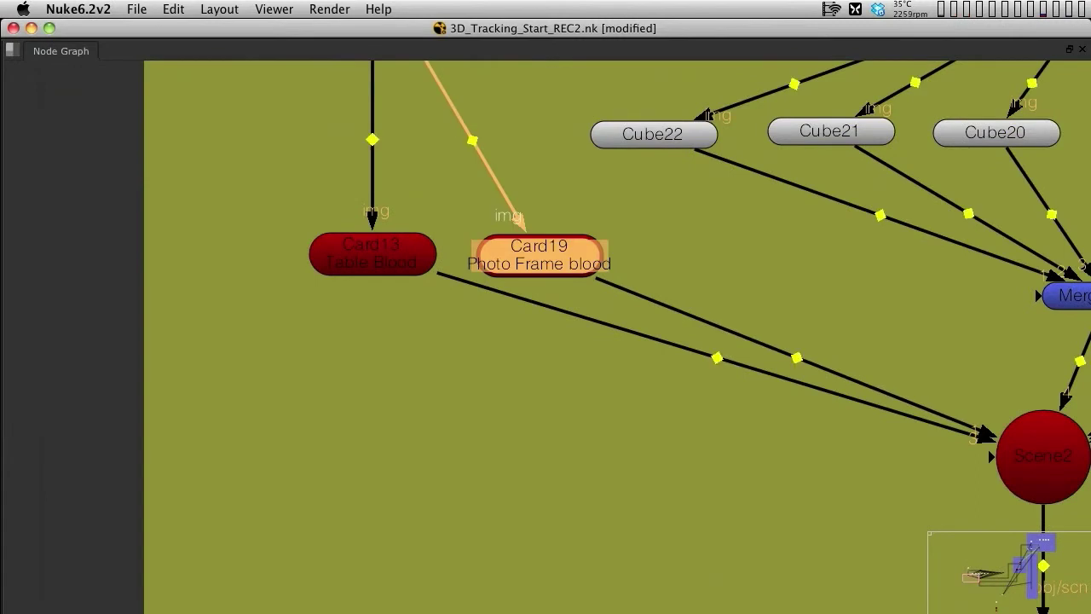
scroll(562, 327, down, 7)
middle_drag(563, 409, 267, 84)
middle_drag(726, 539, 455, 229)
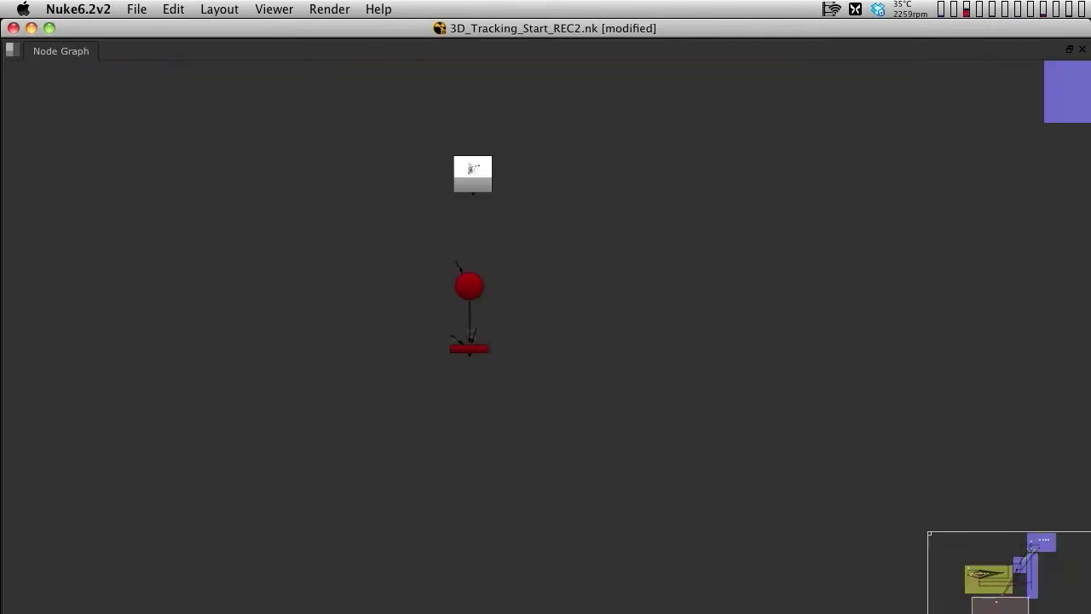
scroll(455, 228, up, 5)
click(557, 257)
key(super+v)
drag(557, 257, 358, 253)
drag(451, 312, 358, 256)
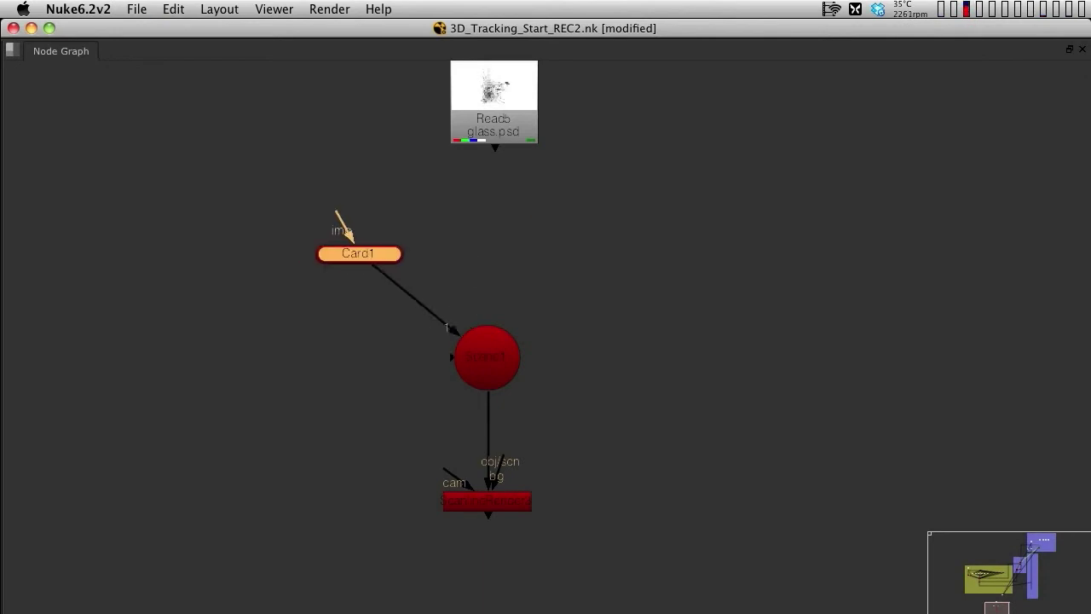
- Move the glass.psd node farther from the scene setup and add a new, unconnected Card node near it
middle_drag(495, 120, 515, 211)
drag(515, 210, 569, 159)
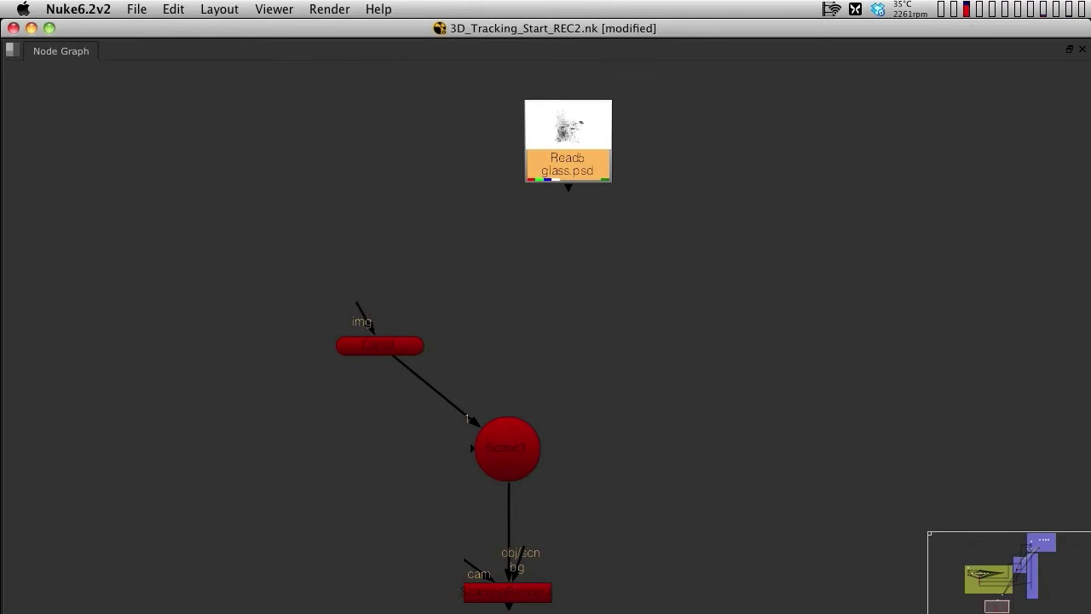
middle_drag(568, 159, 527, 140)
click(588, 221)
key(Tab)
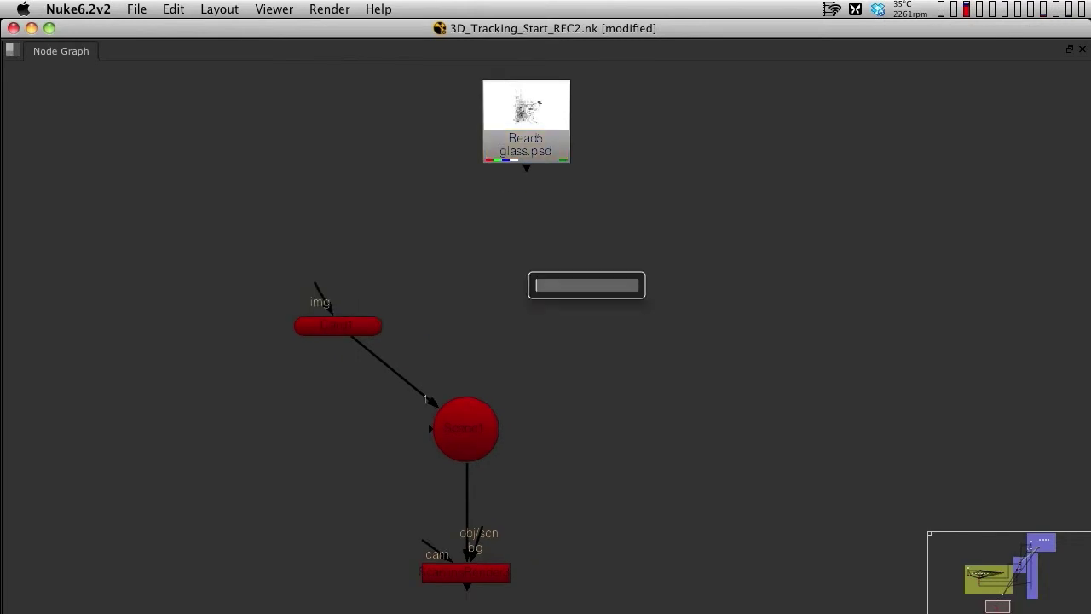
text(card)
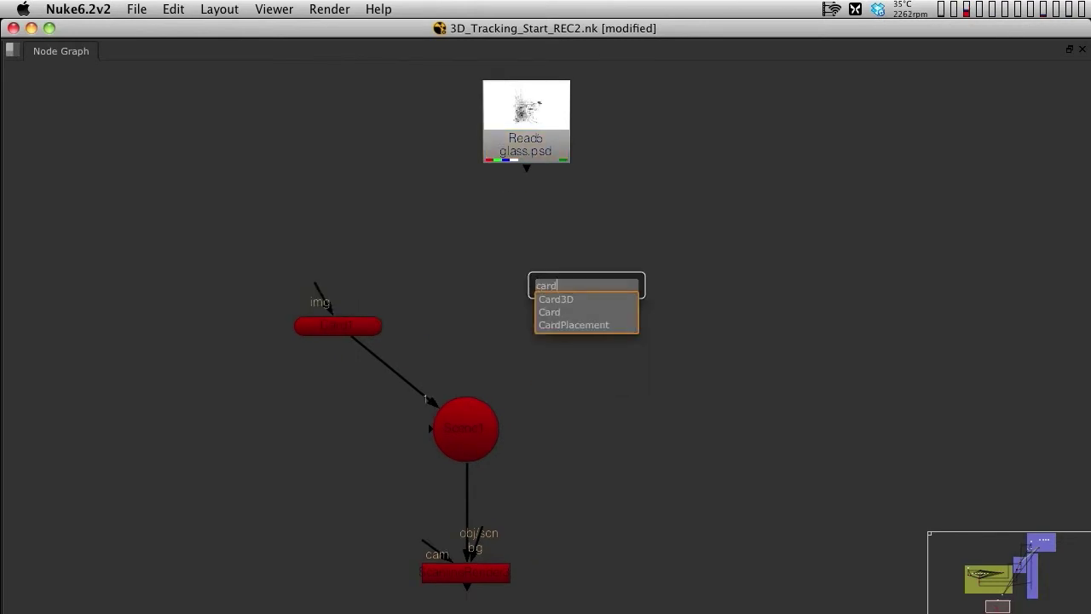
key(Return)
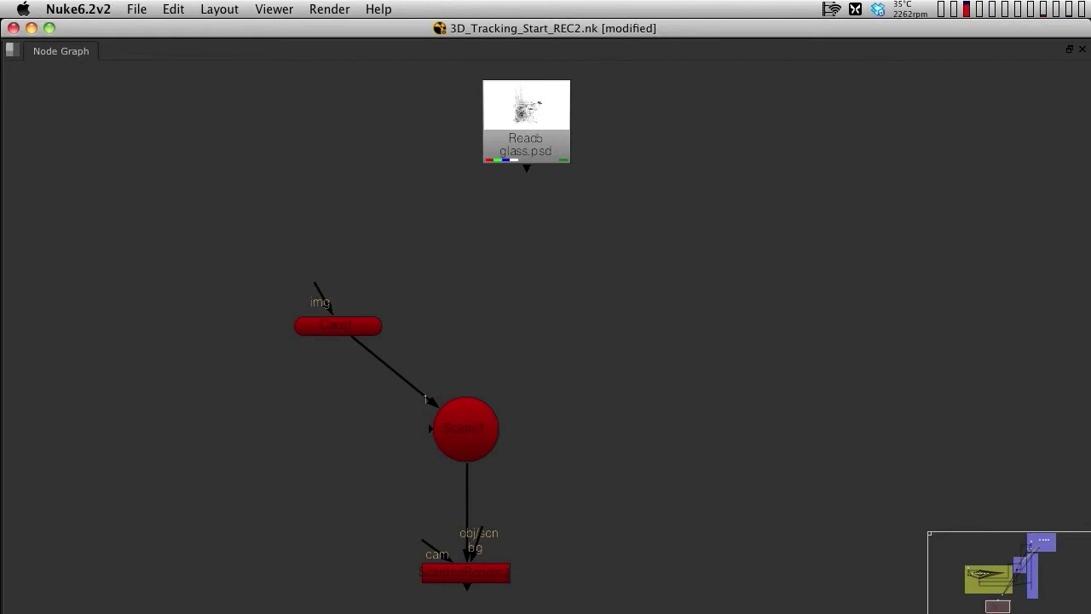
key(Tab)
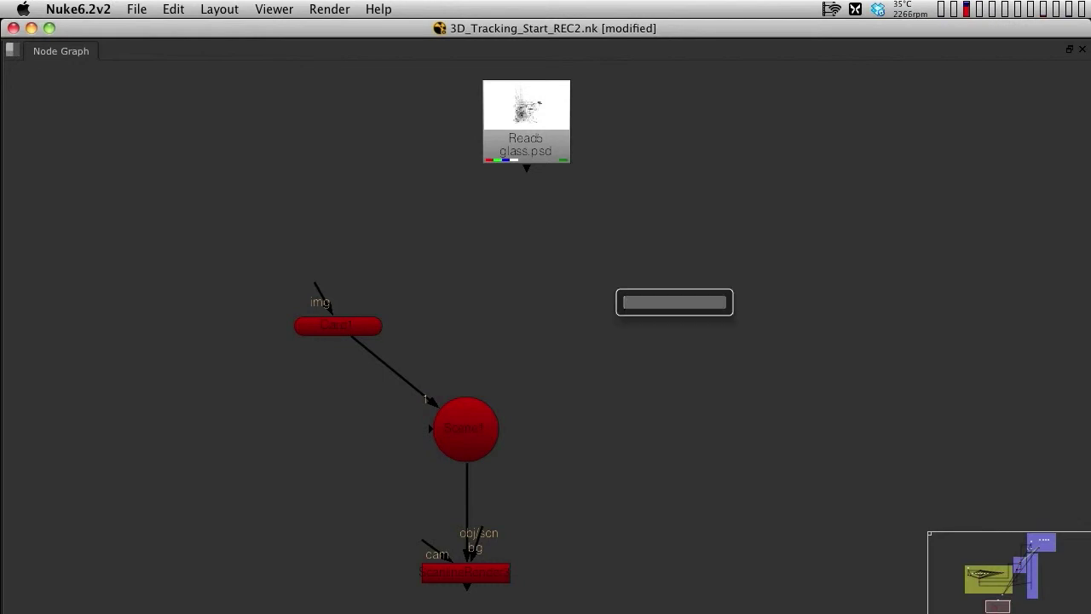
text(card)
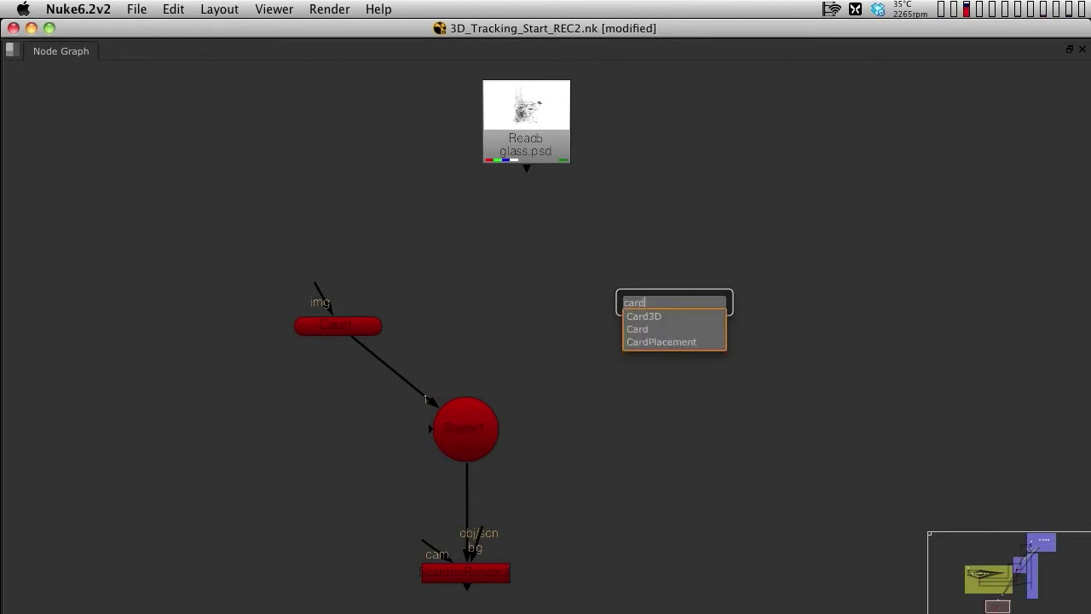
key(Return)
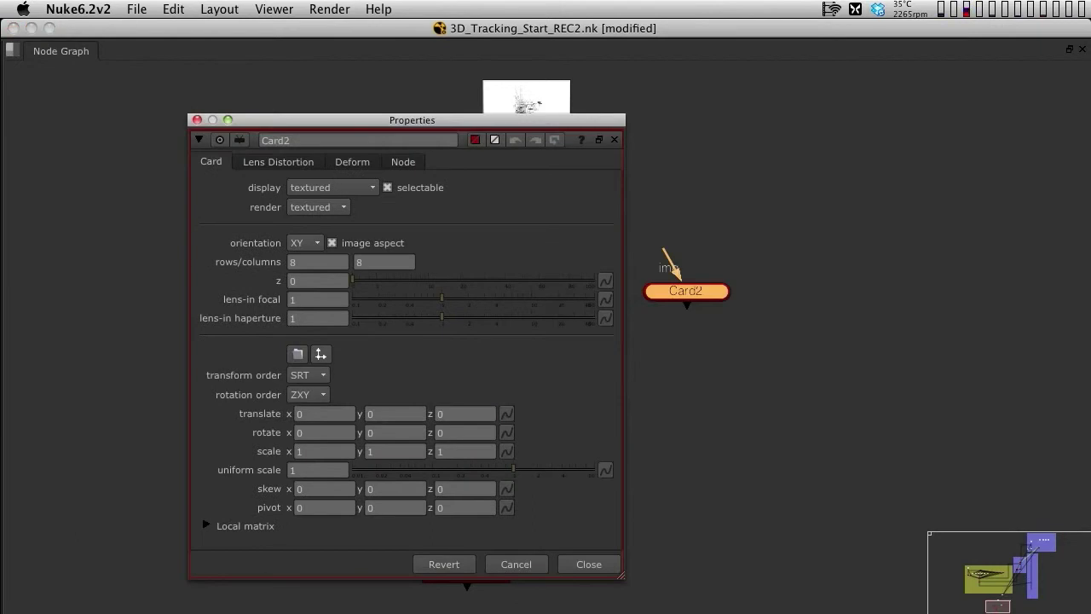
- Rename the new card Broken_glass, place it under the glass.psd node and connect it to the copied Scene node
double_click(276, 141)
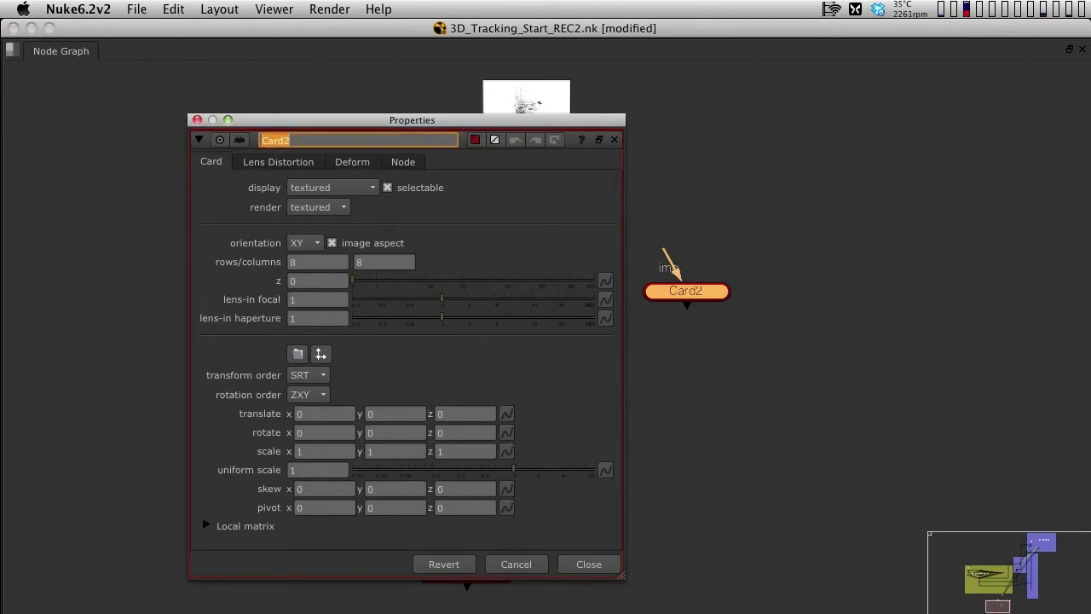
text(Broken_glass)
key(Return)
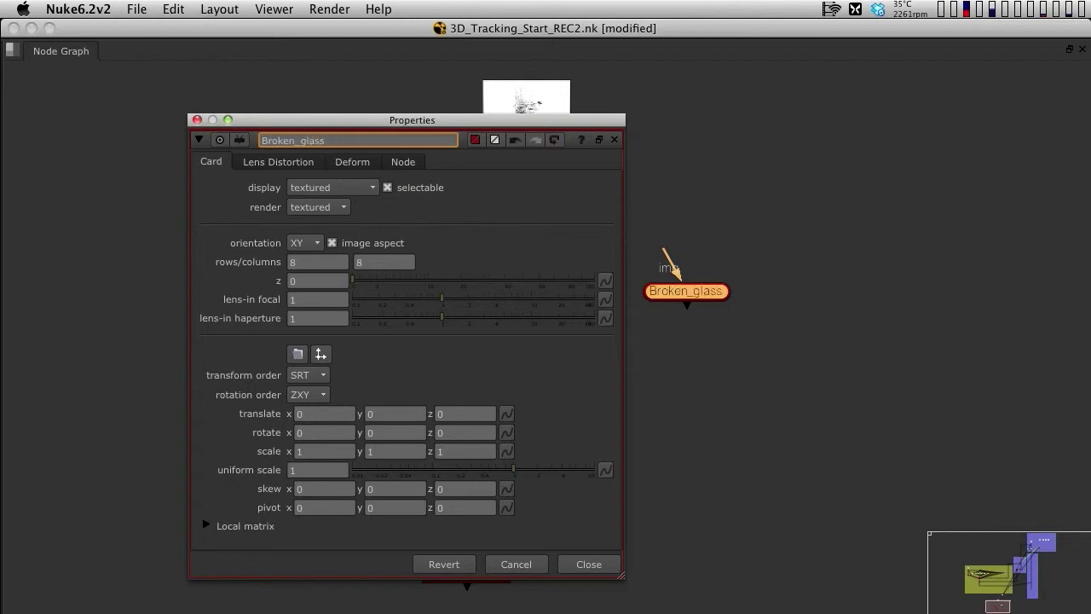
key(Return)
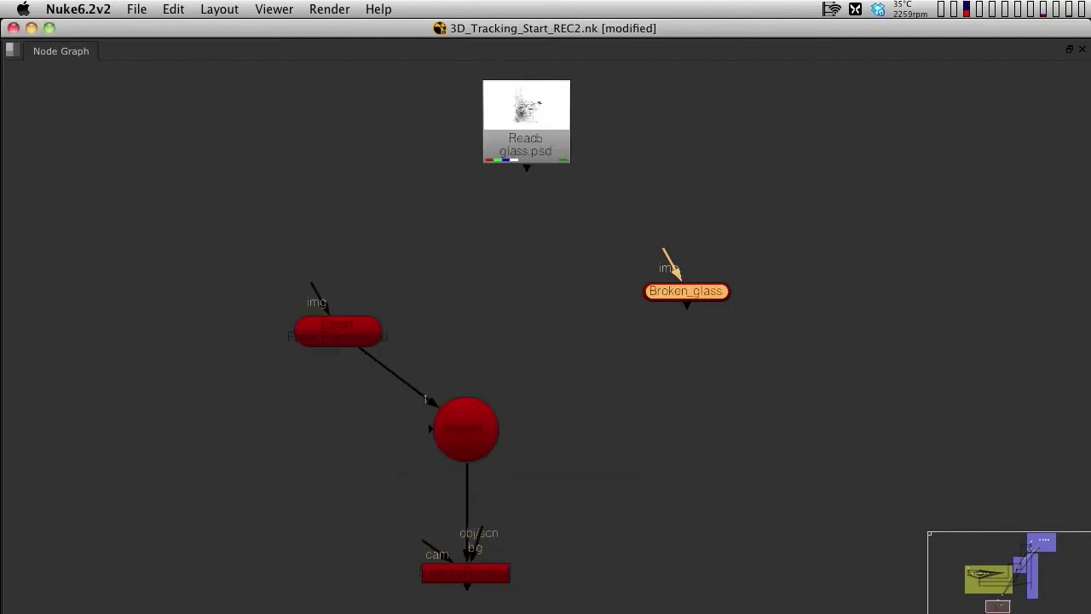
drag(687, 292, 544, 299)
drag(526, 141, 528, 143)
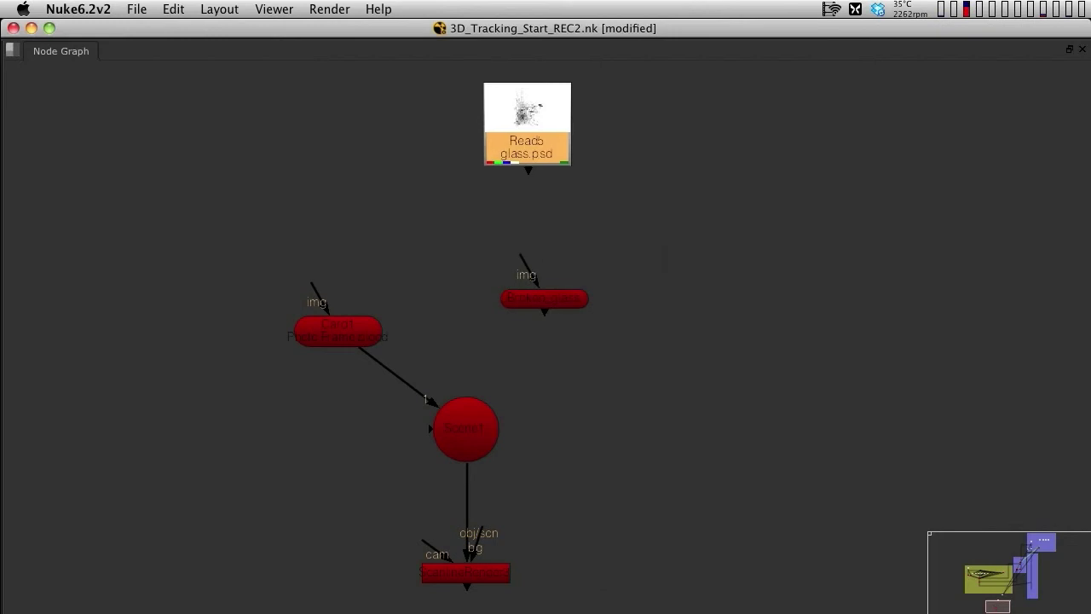
drag(543, 312, 487, 405)
- Add a Dot fed by the camera line's last dot outside Stage 03, and align it vertically below that dot
drag(423, 540, 708, 496)
scroll(778, 404, down, 3)
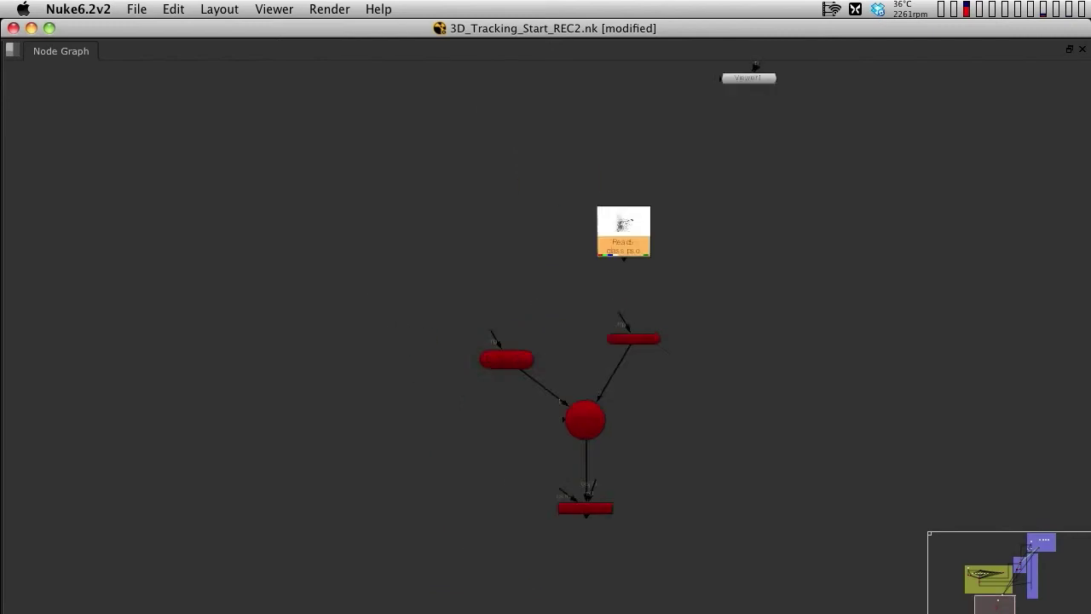
scroll(779, 405, down, 5)
middle_drag(771, 341, 532, 606)
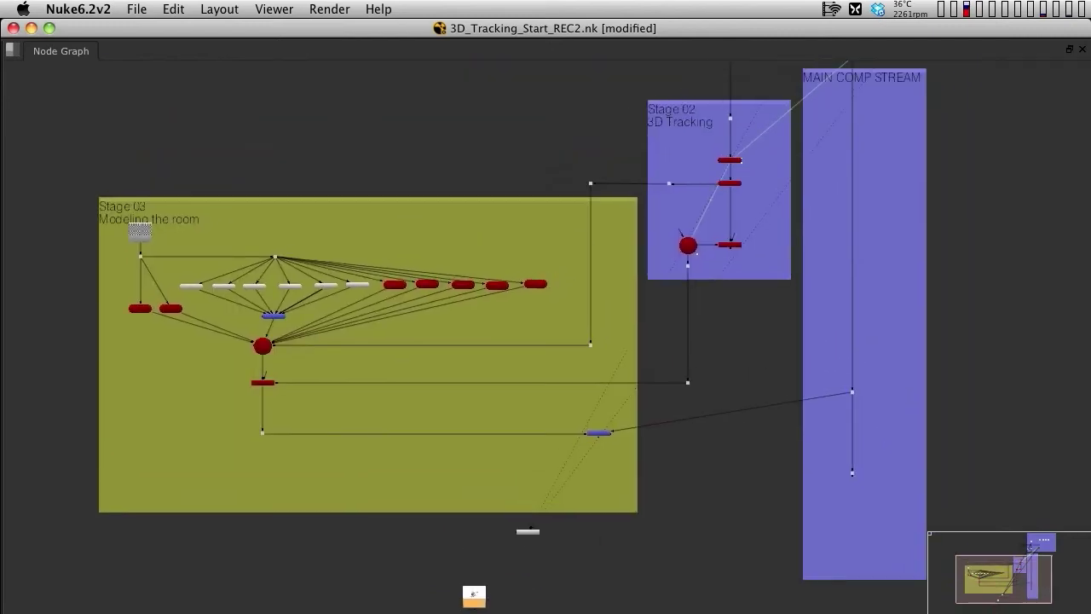
scroll(678, 274, up, 7)
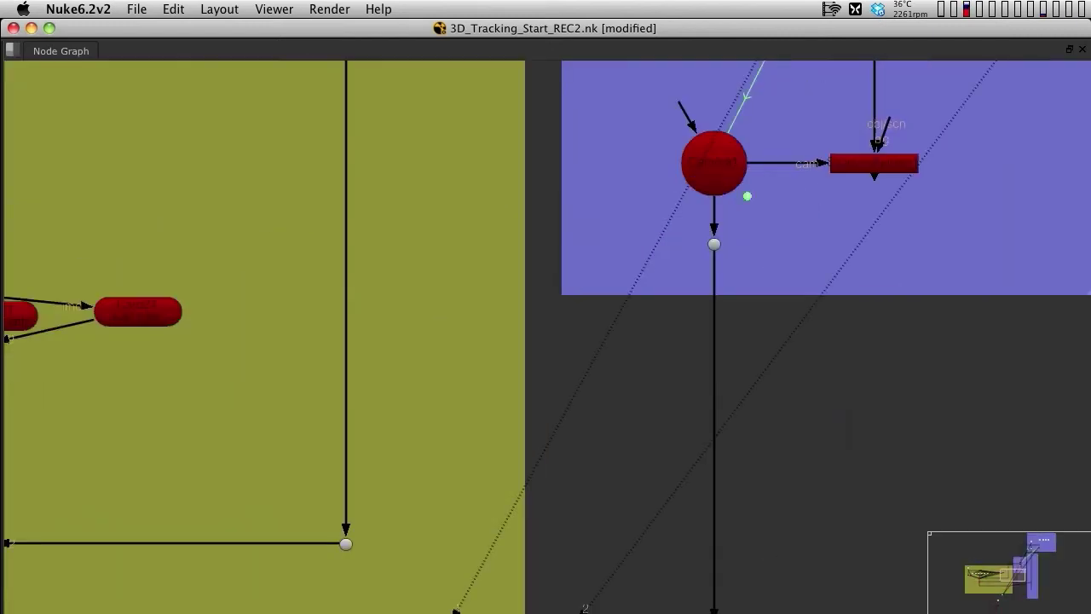
middle_drag(678, 275, 639, 281)
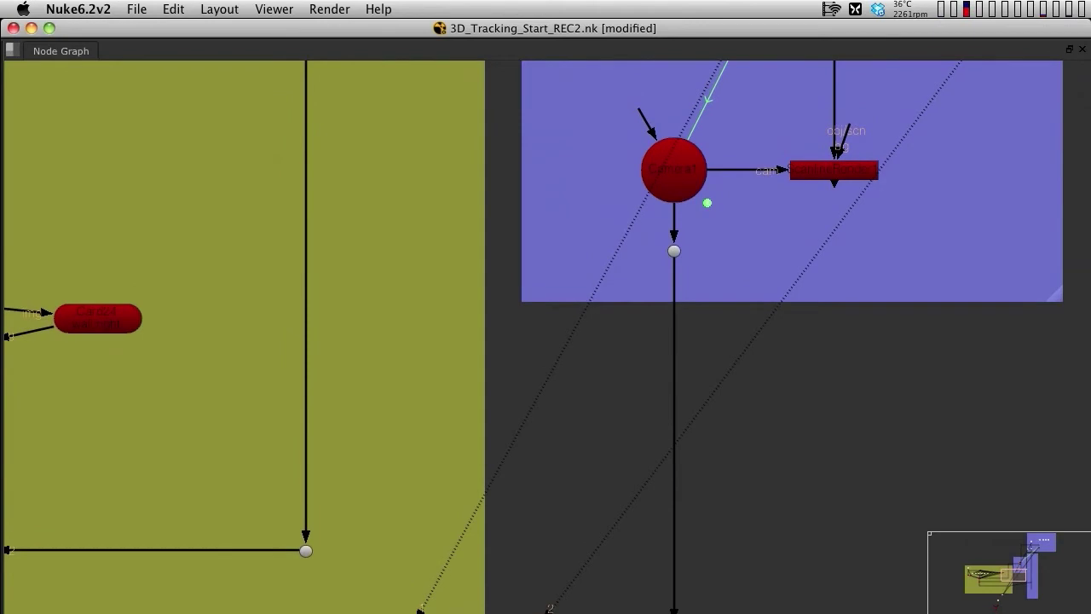
middle_drag(638, 350, 605, 88)
middle_drag(545, 341, 550, 186)
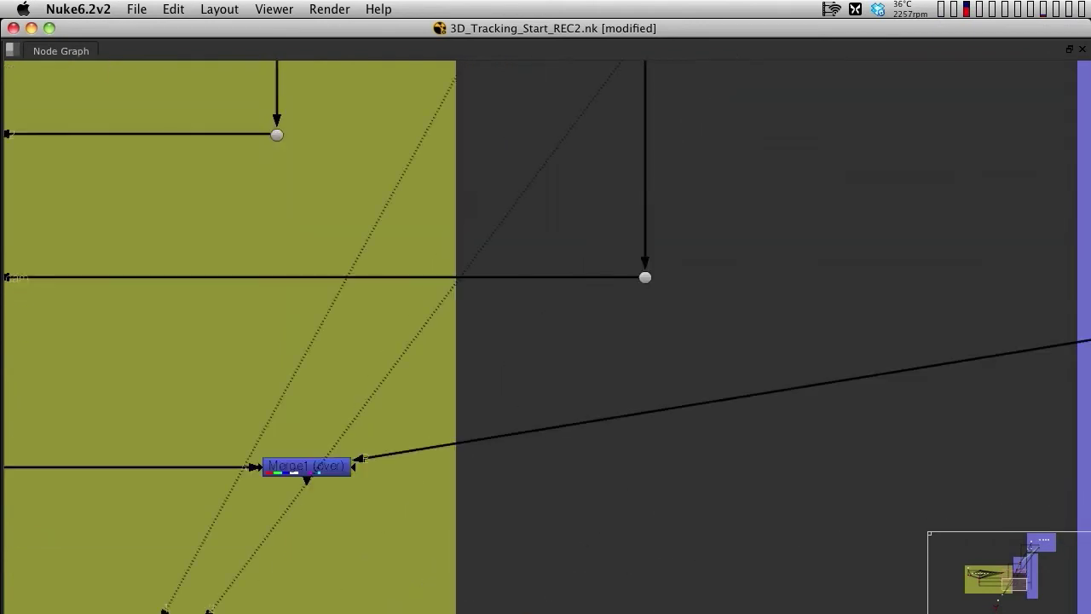
key(period)
drag(667, 445, 646, 278)
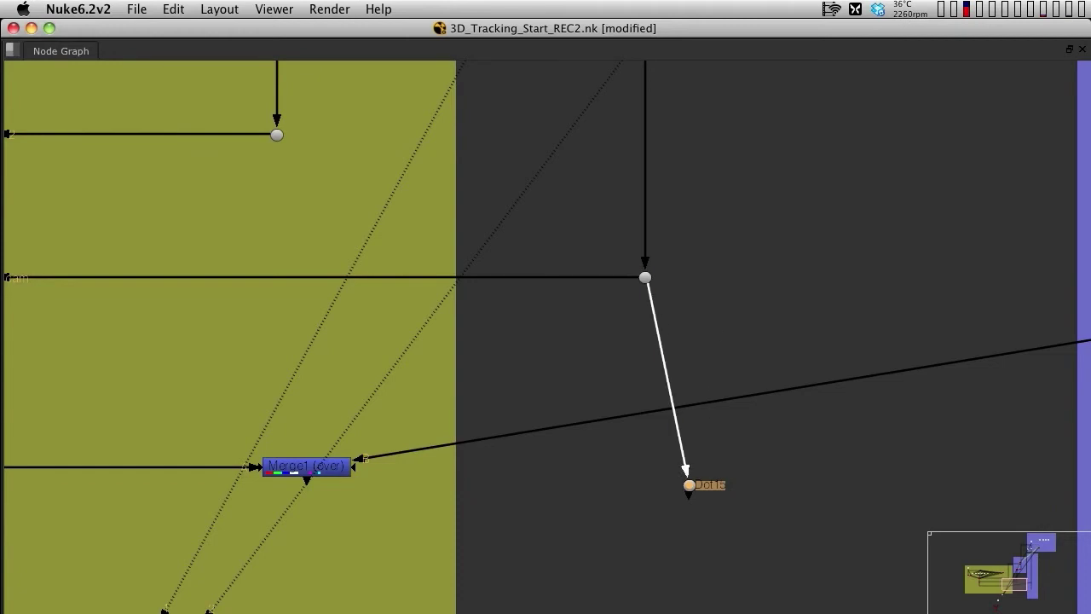
drag(689, 485, 645, 590)
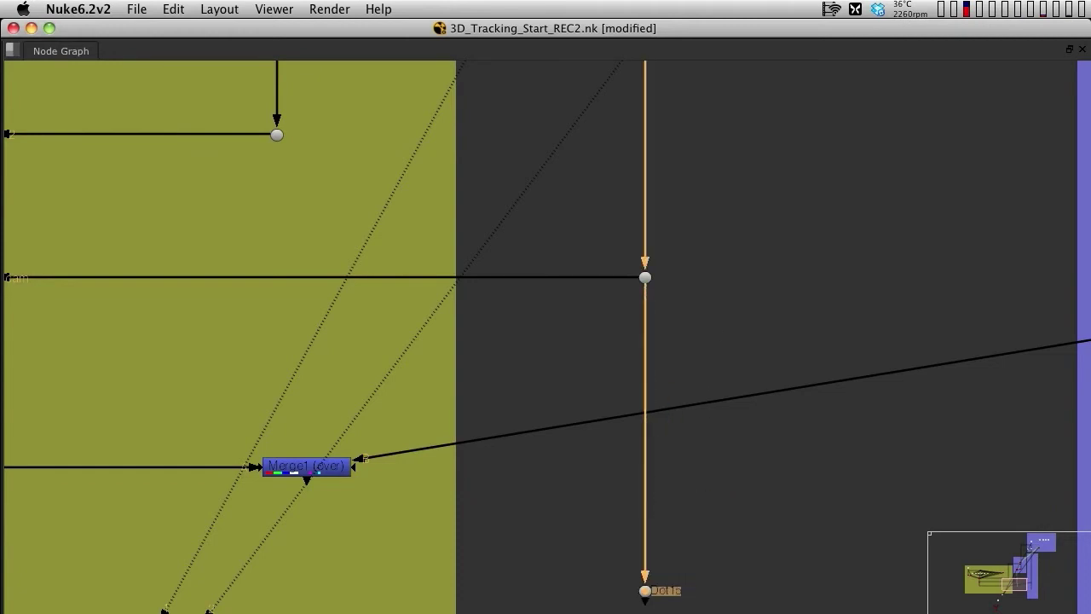
- Extend the new camera dot down level with the copied ScanlineRender and connect the render node's cam input to it
scroll(678, 497, down, 5)
middle_drag(678, 498, 666, 299)
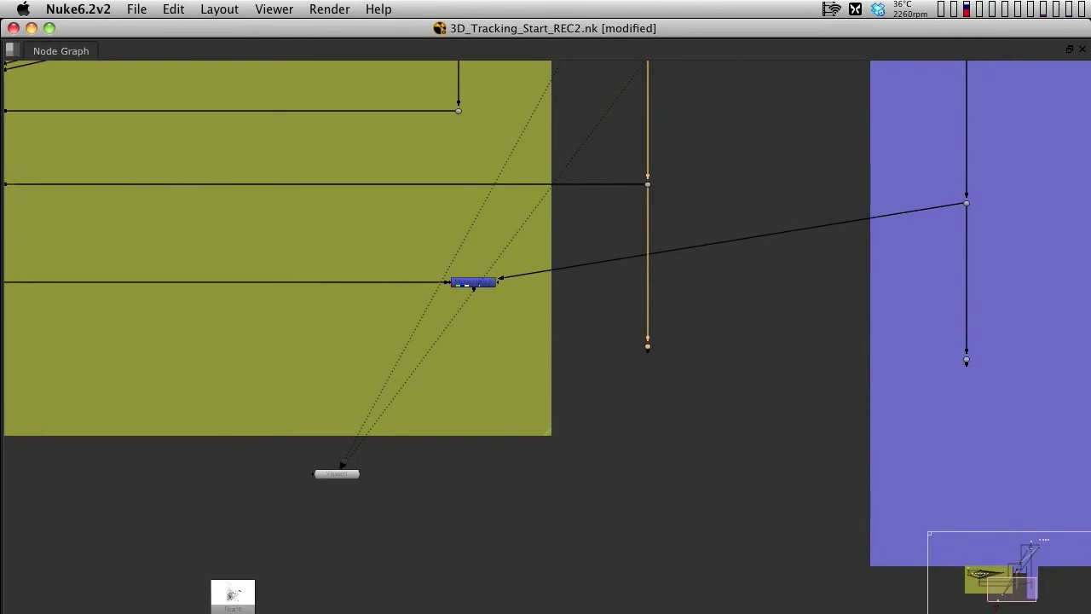
drag(648, 347, 648, 589)
middle_drag(648, 589, 629, 362)
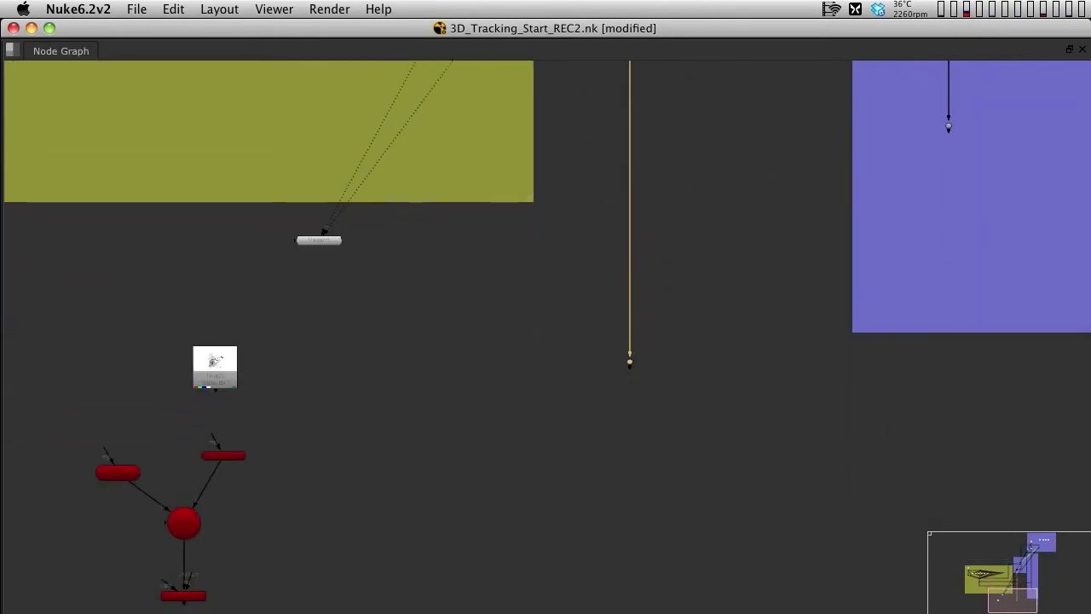
drag(629, 362, 629, 522)
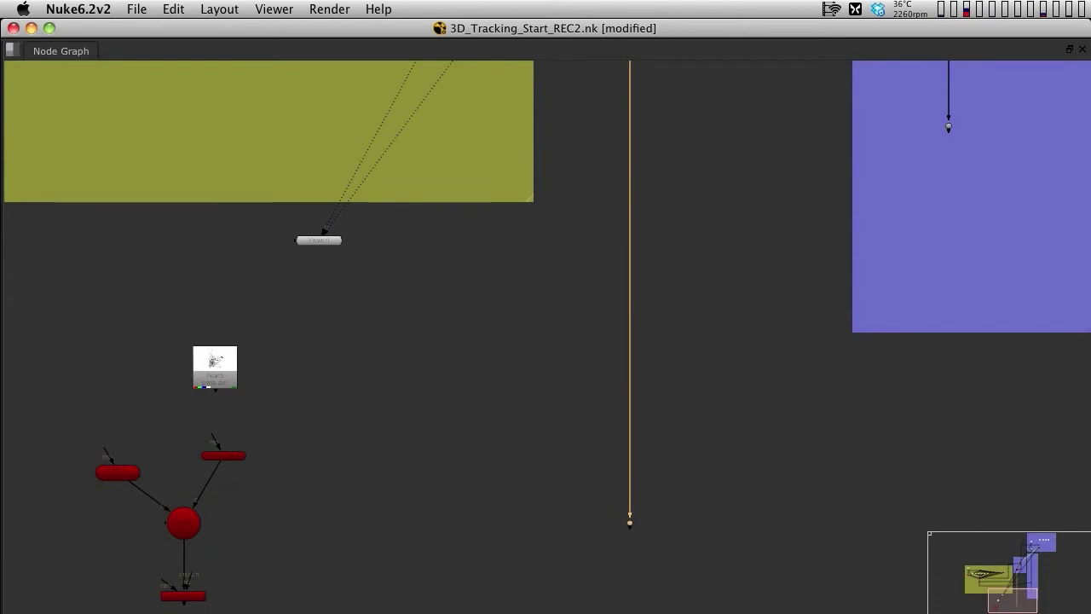
middle_drag(630, 522, 684, 439)
scroll(215, 512, up, 2)
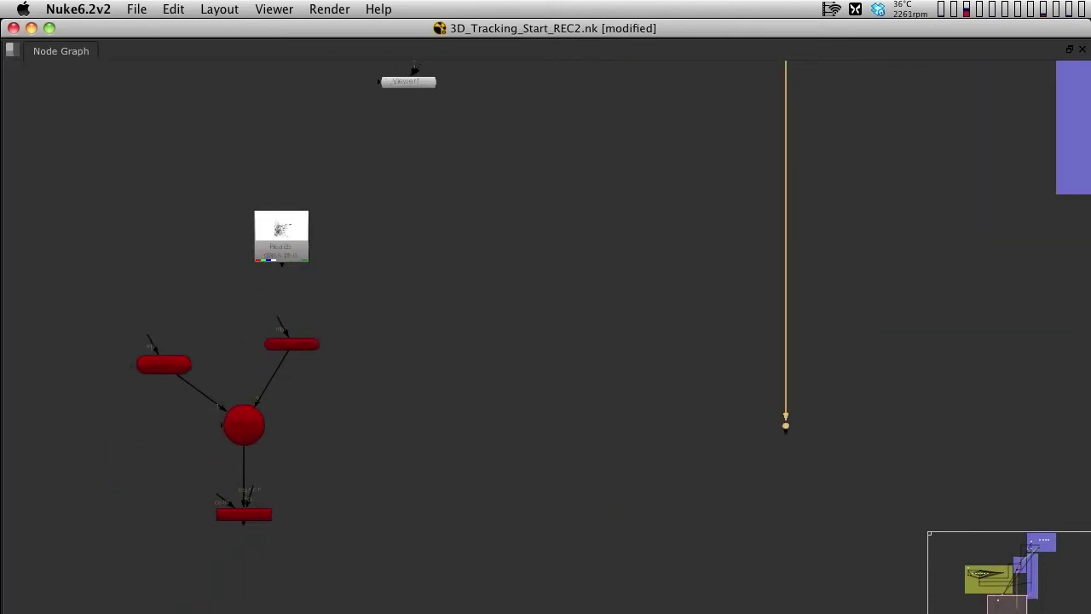
drag(369, 535, 785, 514)
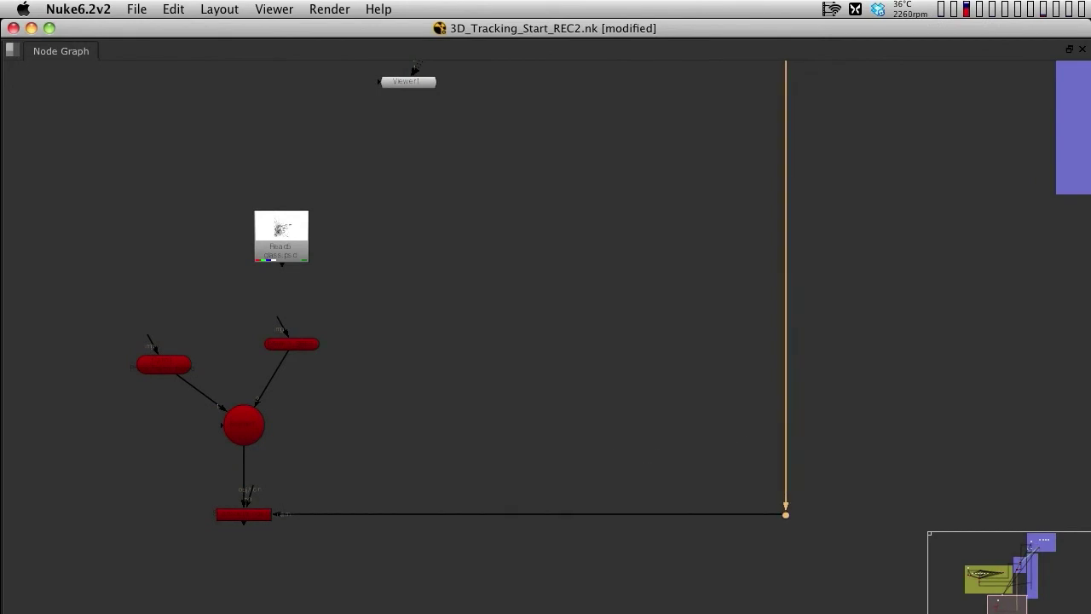
- Trace the camera line up from the copied ScanlineRender through the node graph and return to the glass setup
middle_drag(793, 273, 735, 539)
middle_drag(733, 98, 752, 570)
middle_drag(528, 341, 941, 238)
middle_drag(767, 571, 278, 87)
drag(1040, 591, 1033, 599)
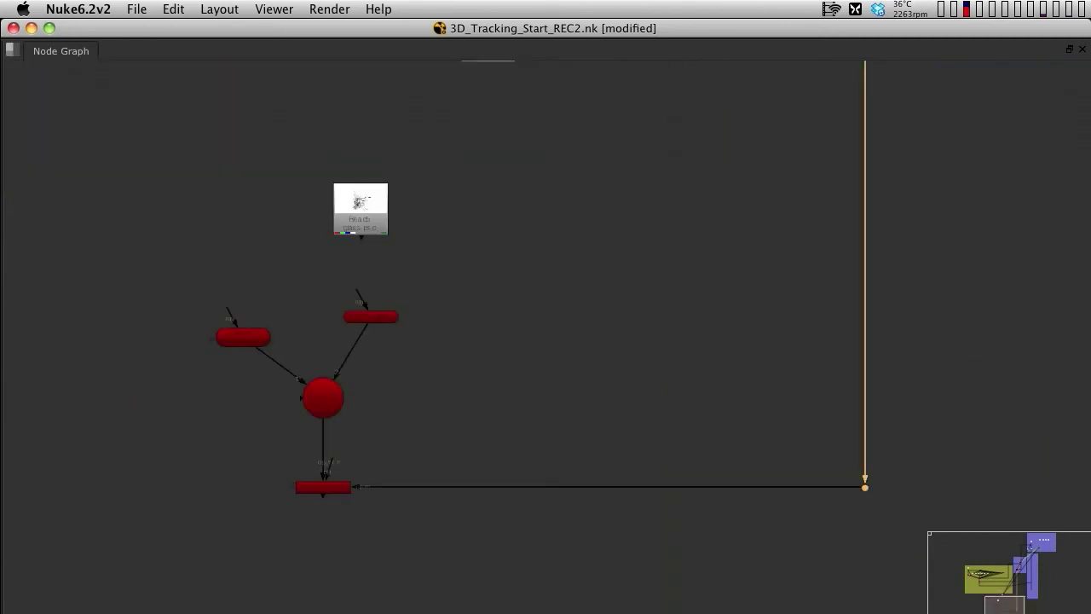
middle_drag(575, 380, 463, 383)
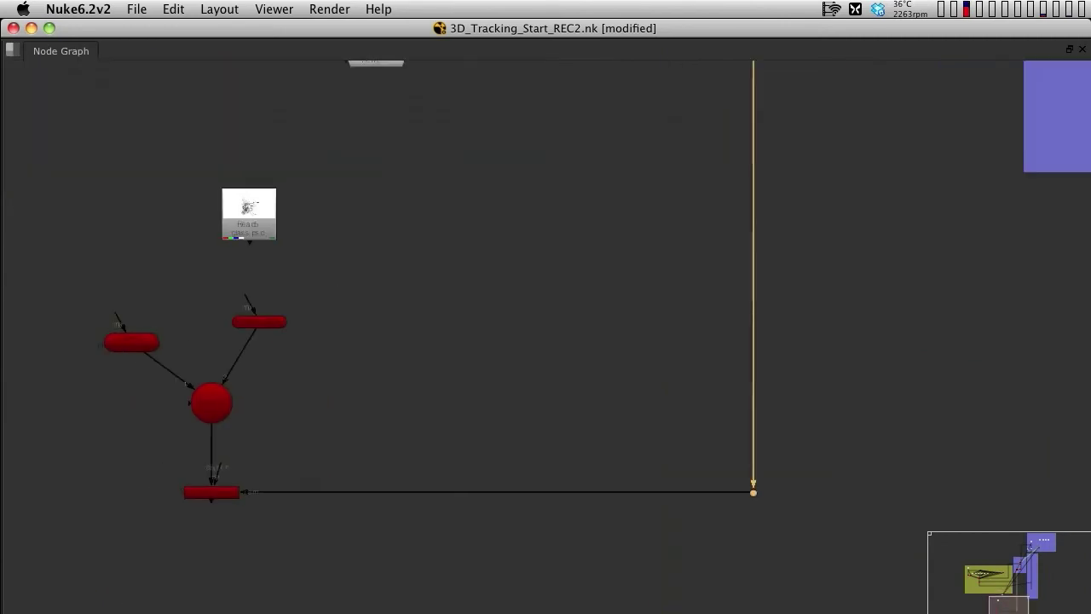
scroll(463, 383, down, 3)
scroll(290, 439, up, 5)
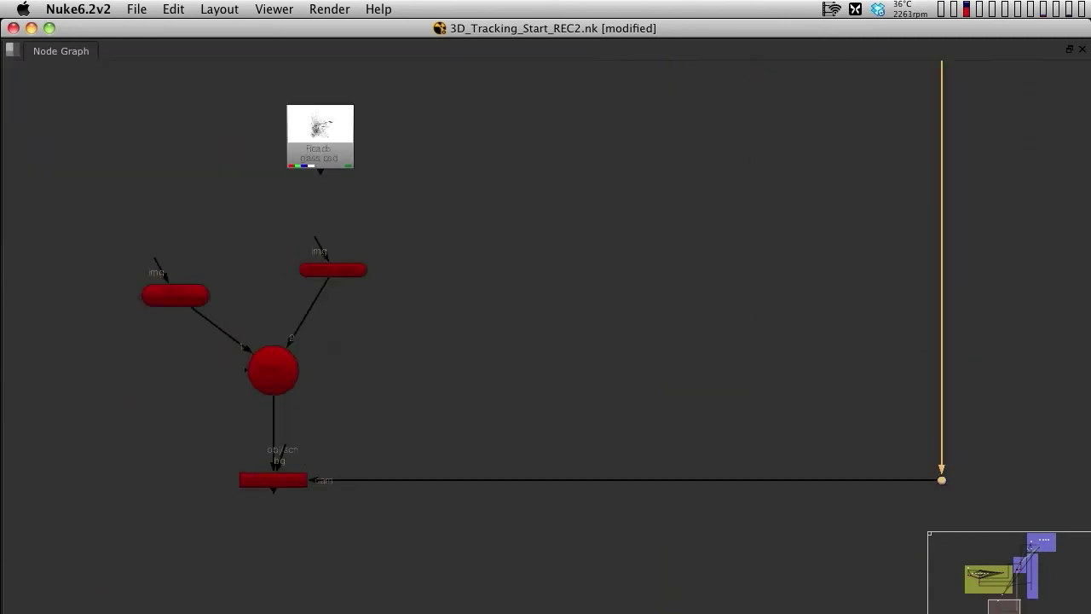
middle_drag(290, 439, 278, 375)
click(358, 341)
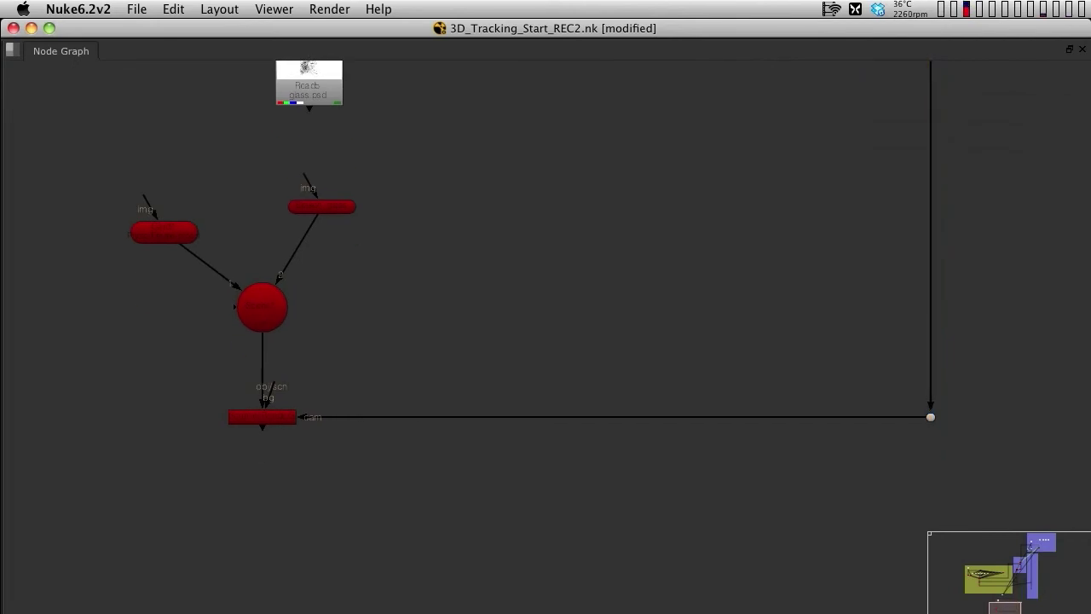
- Add an unconnected Merge node set to over, below the camera line of the copied ScanlineRender
click(263, 416)
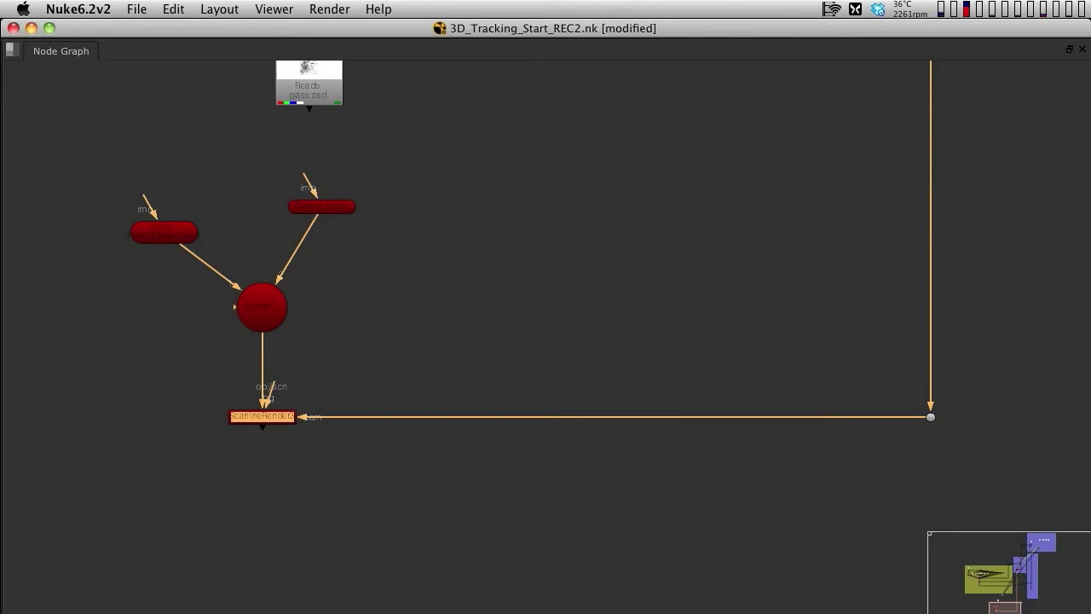
click(409, 341)
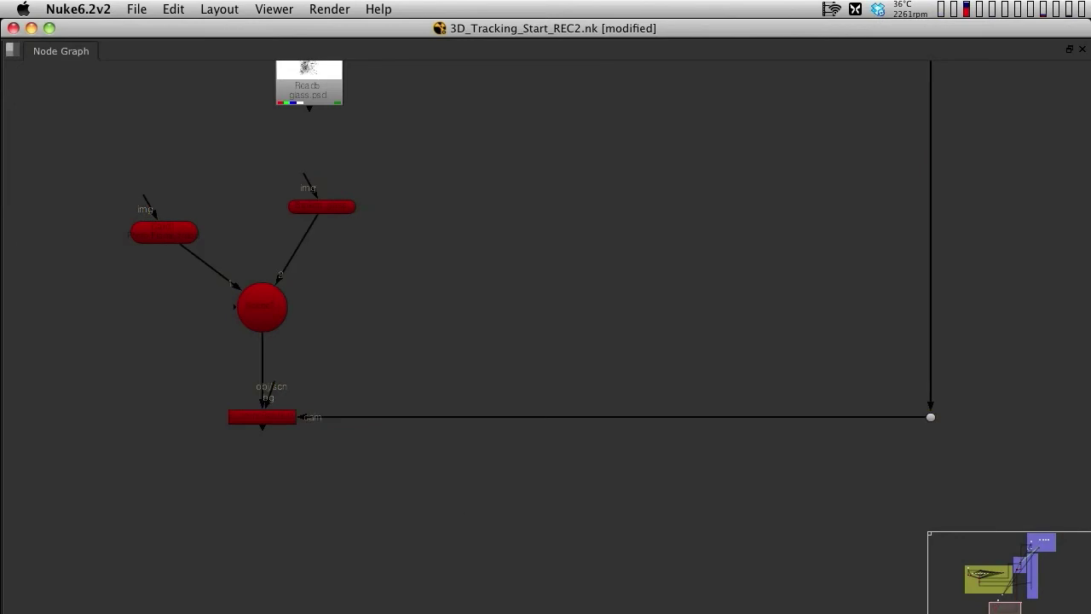
key(m)
key(Escape)
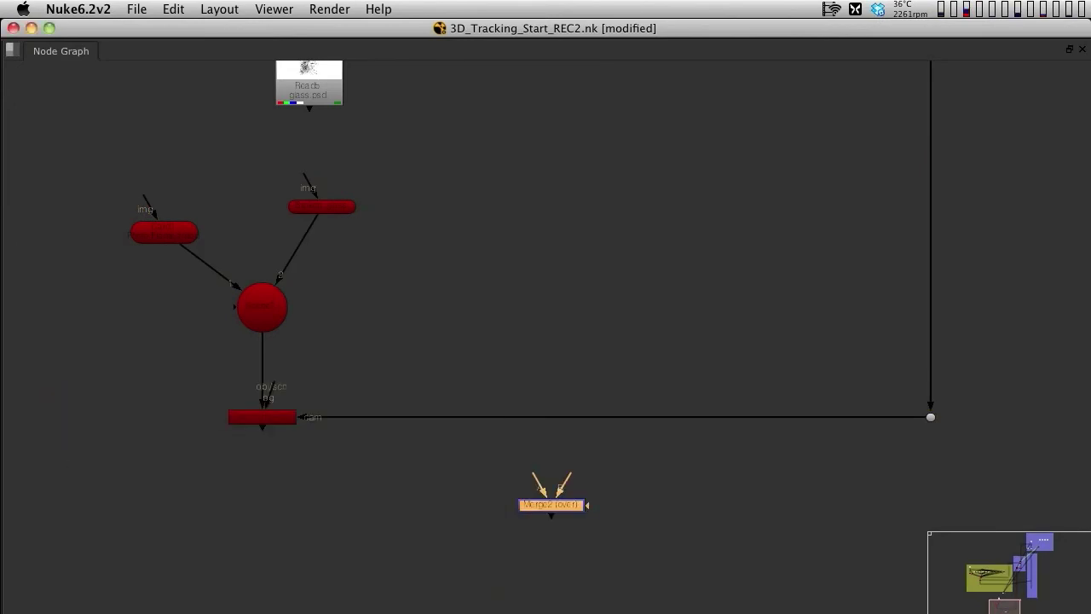
scroll(515, 504, up, 2)
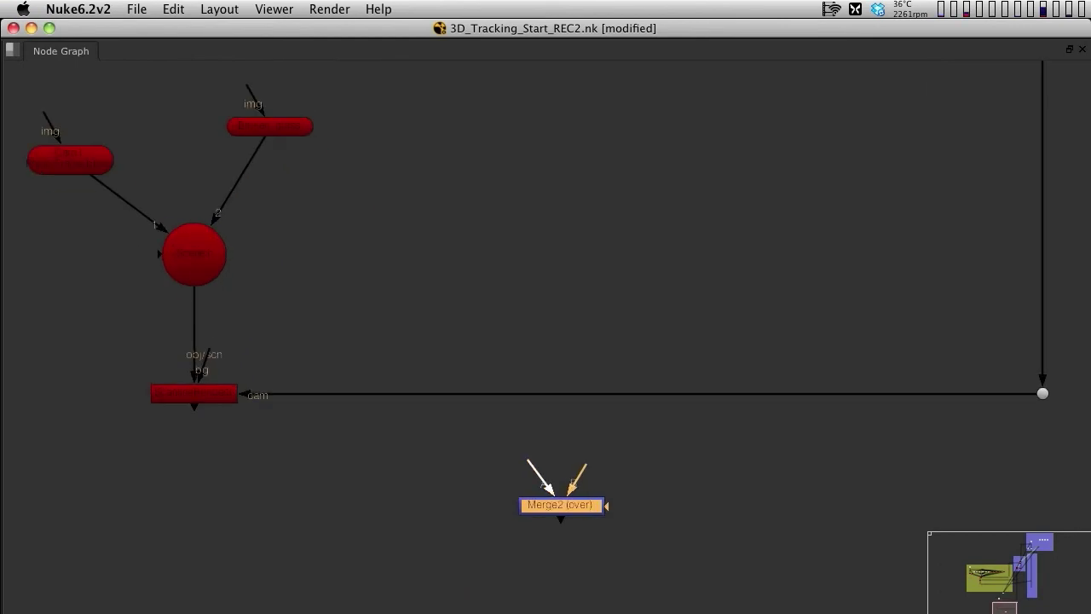
- Connect the Merge's A input to the copied ScanlineRender and B input to the main comp stream's last dot, aligning the Merge below that dot
drag(529, 467, 183, 397)
drag(560, 515, 930, 535)
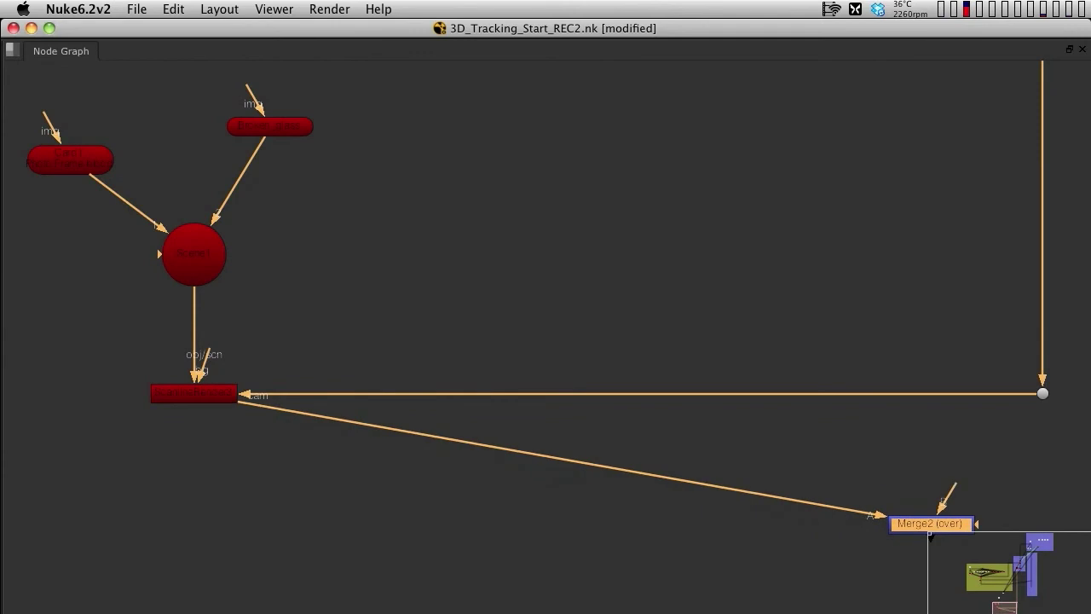
scroll(801, 462, down, 8)
middle_drag(758, 462, 387, 515)
scroll(476, 530, up, 3)
drag(434, 522, 630, 528)
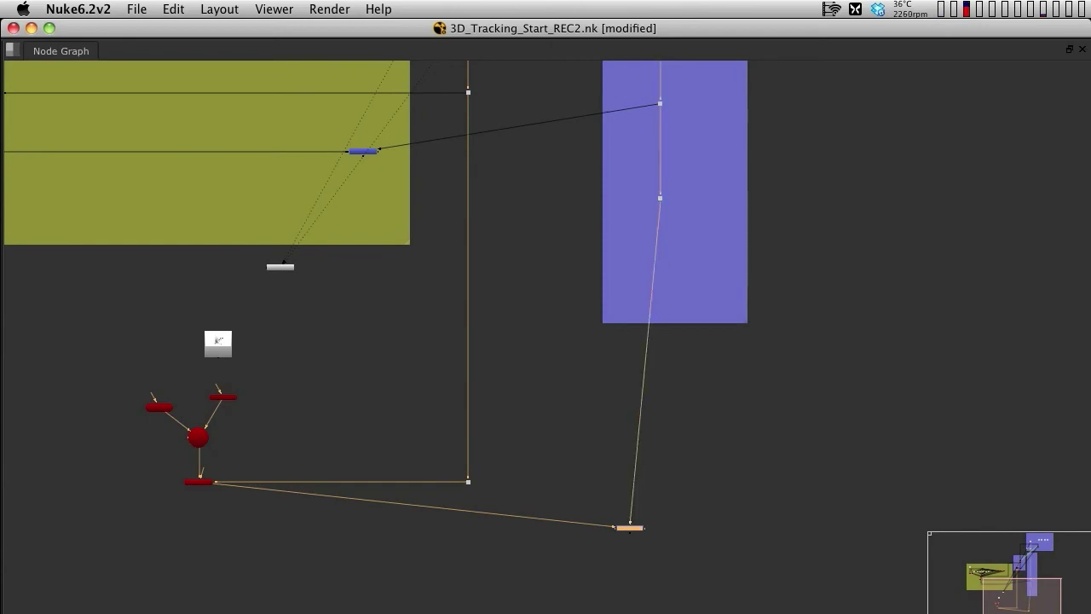
drag(630, 527, 660, 564)
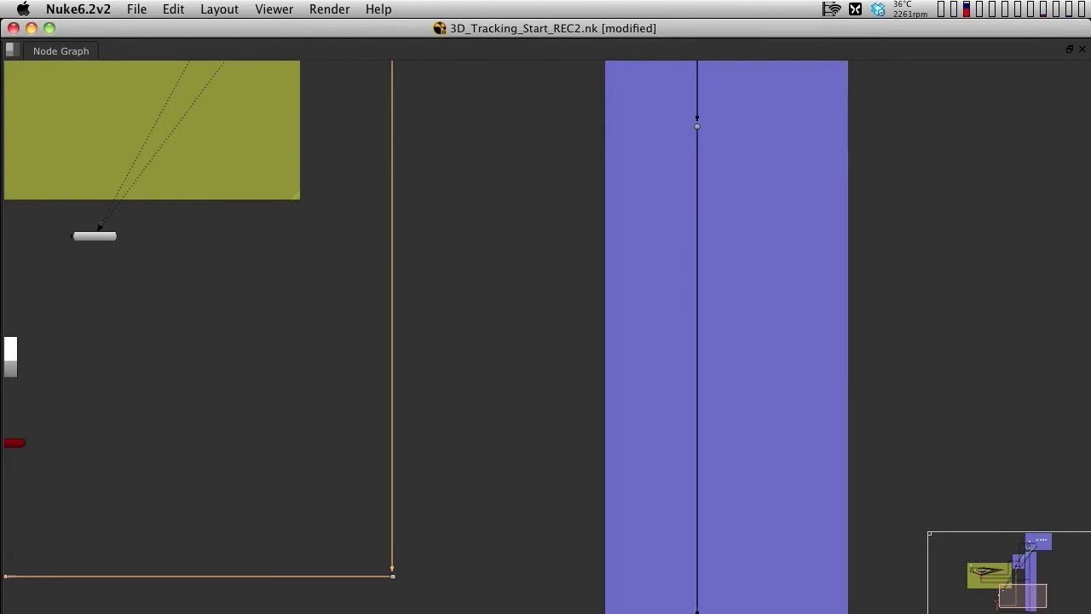
- Trace the main comp stream up to the Read1 footage node and restore the full layout with the viewer
middle_drag(511, 213, 525, 462)
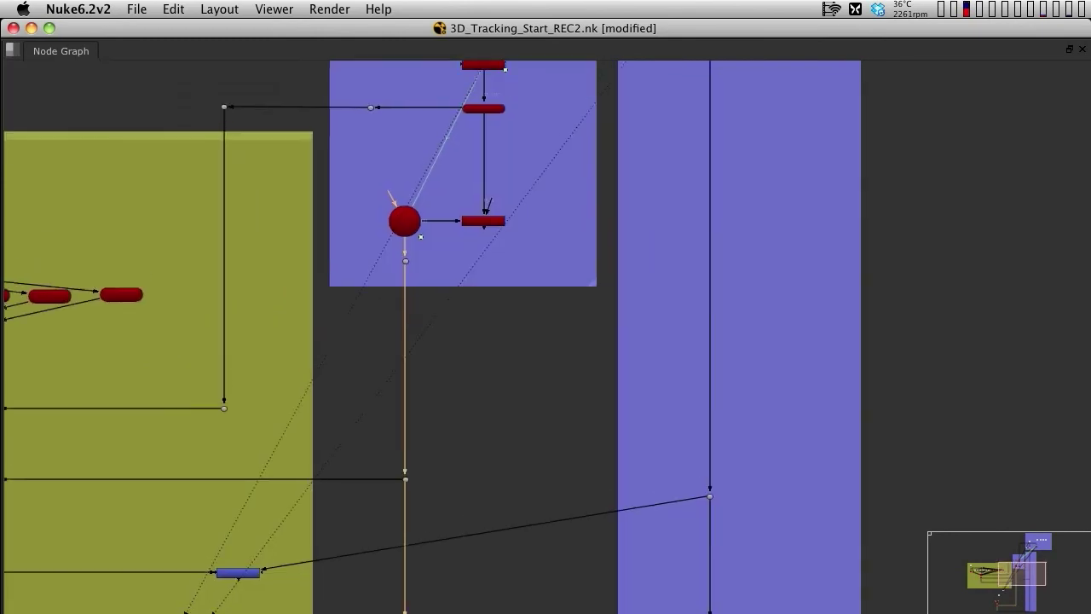
scroll(763, 177, down, 3)
middle_drag(763, 177, 745, 433)
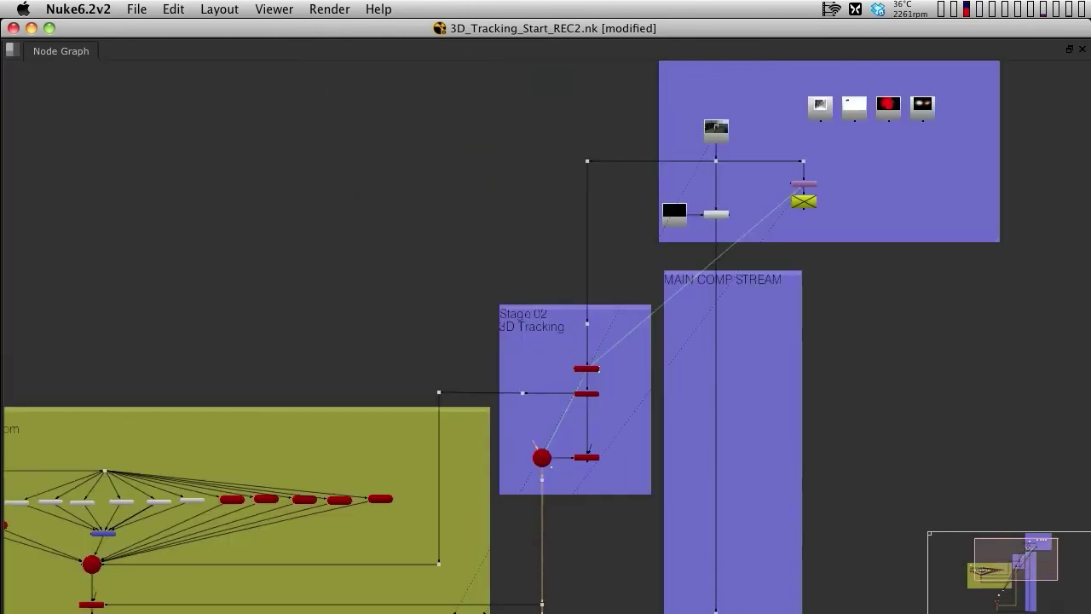
scroll(720, 215, up, 5)
middle_drag(721, 215, 695, 386)
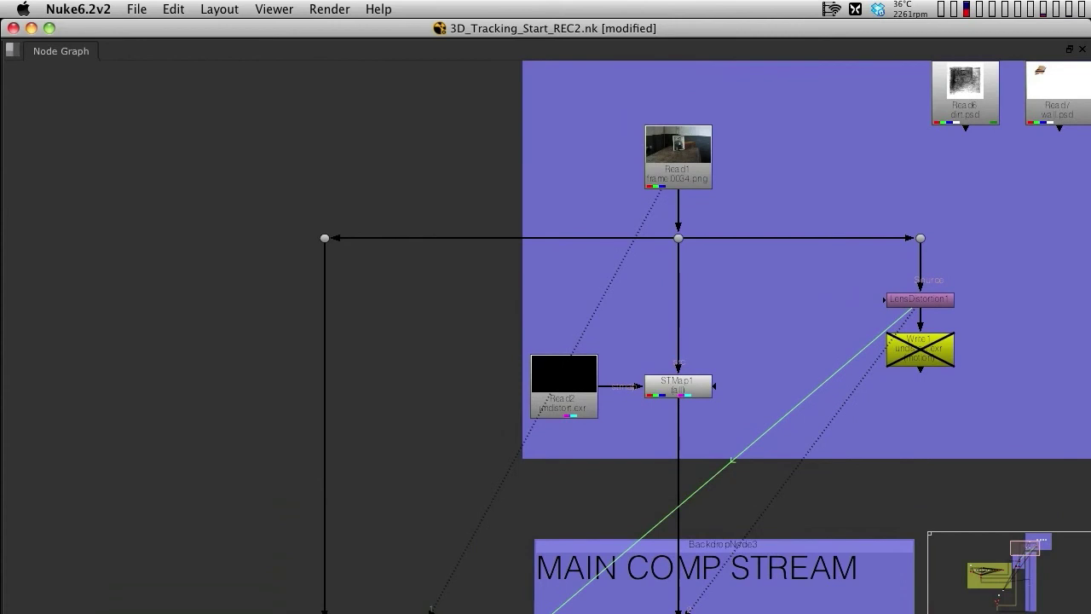
click(679, 166)
click(759, 174)
key(space)
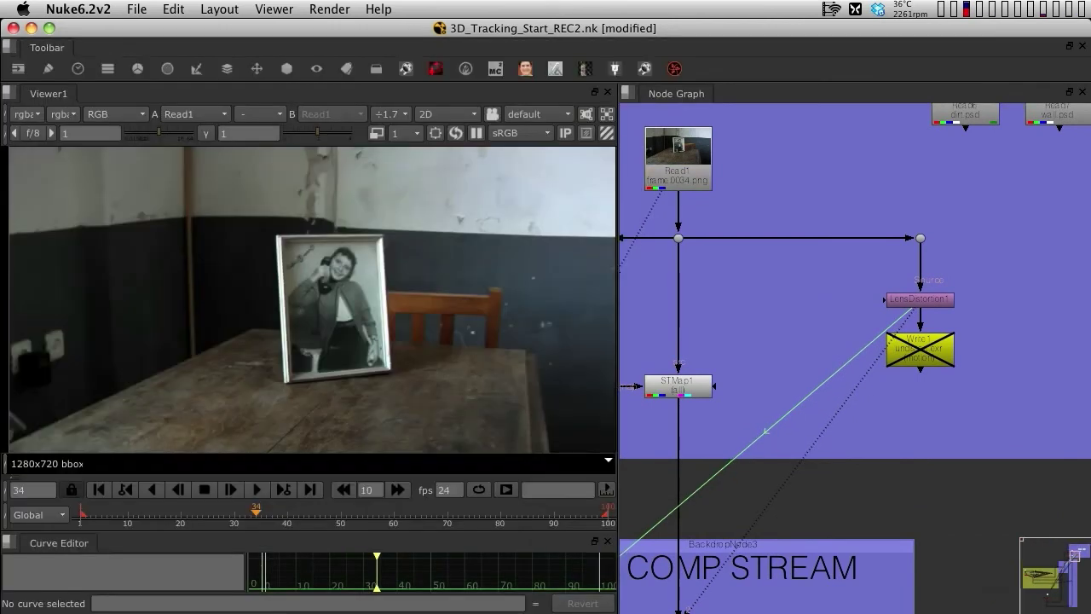
- Show the output of the STMap1 node in the viewer
middle_drag(693, 359, 851, 351)
click(836, 380)
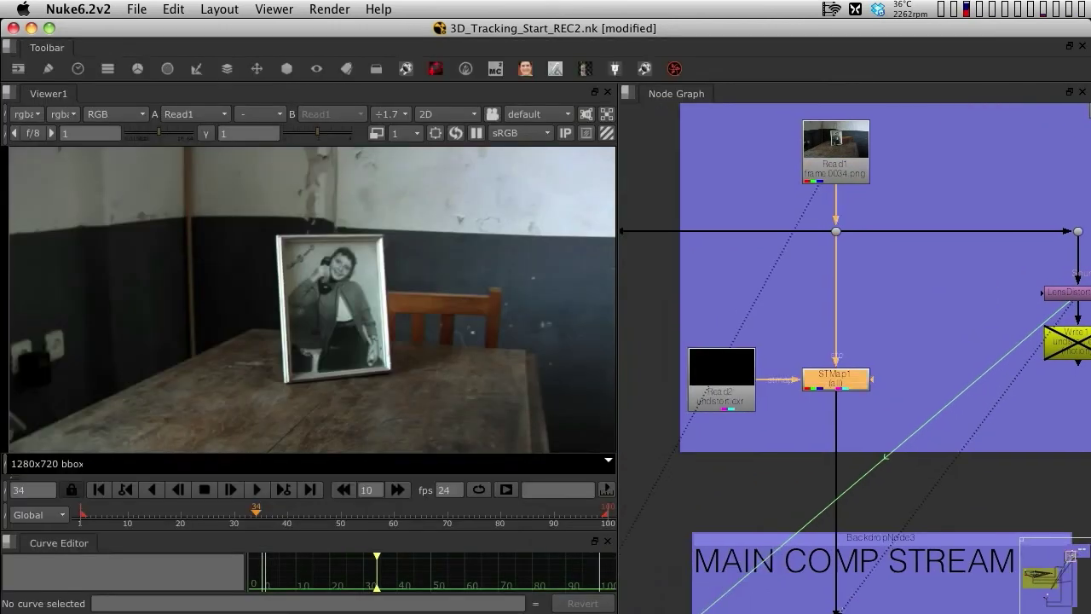
key(1)
- Follow the main comp stream down from STMap1 and select the Merge2 (over) node at its end
middle_drag(840, 529, 836, 122)
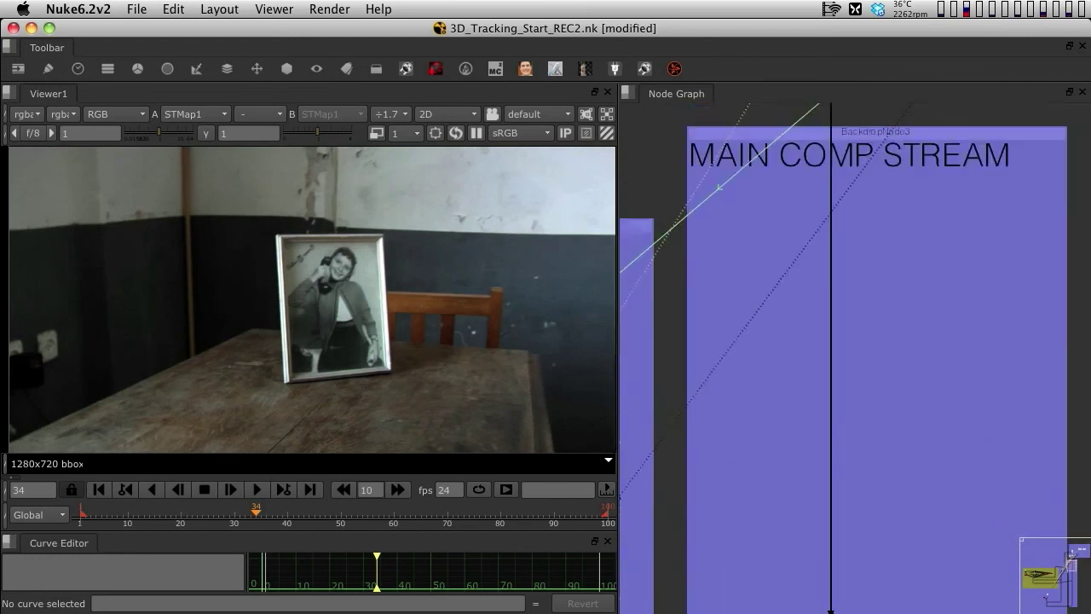
middle_drag(836, 384, 838, 199)
middle_drag(818, 571, 899, 113)
middle_drag(900, 580, 874, 318)
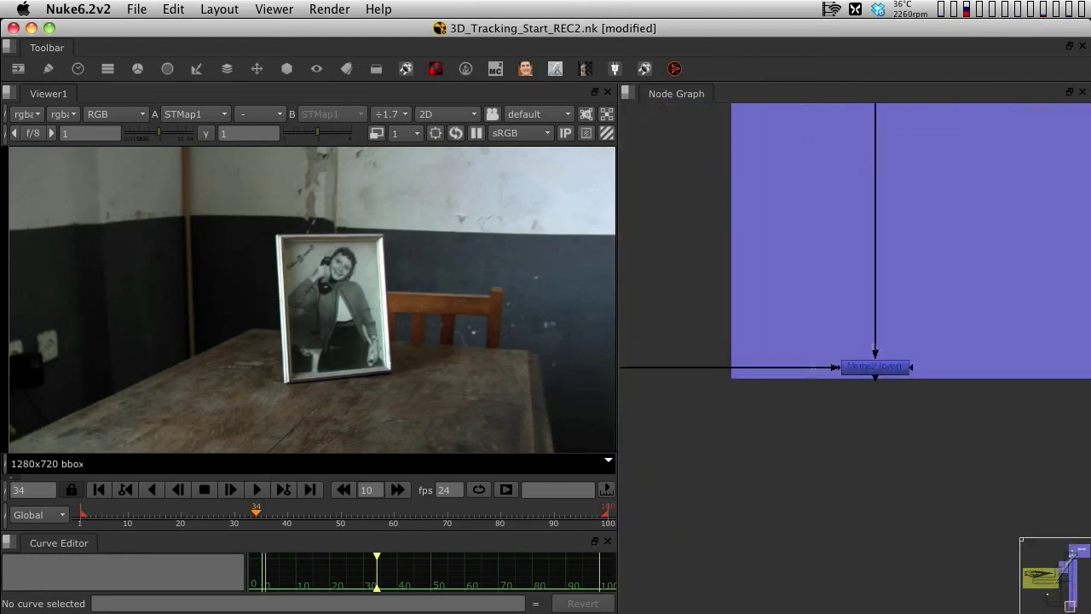
click(876, 368)
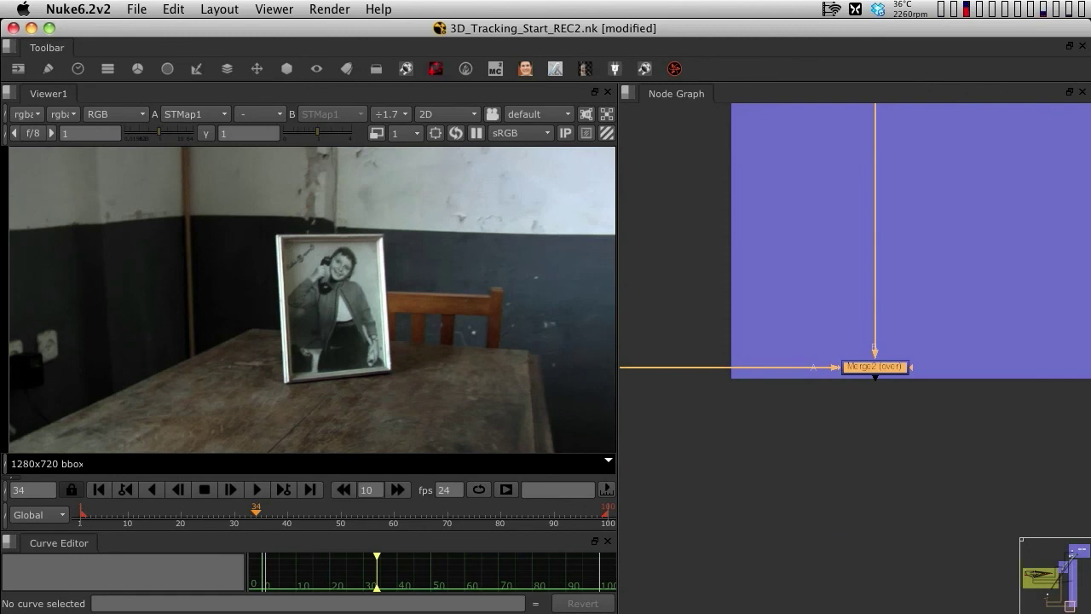
scroll(875, 366, up, 3)
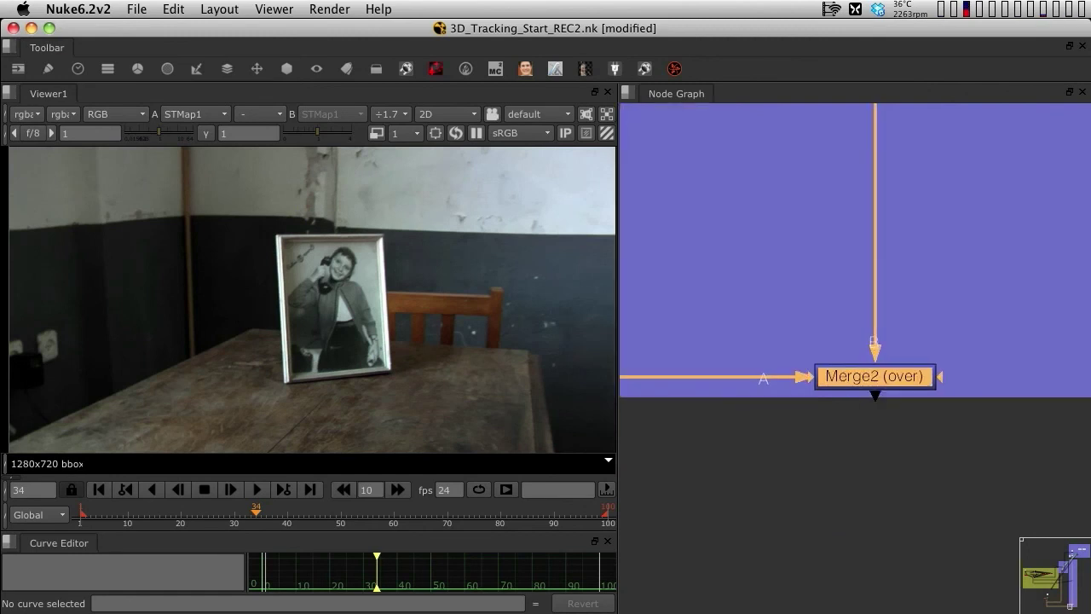